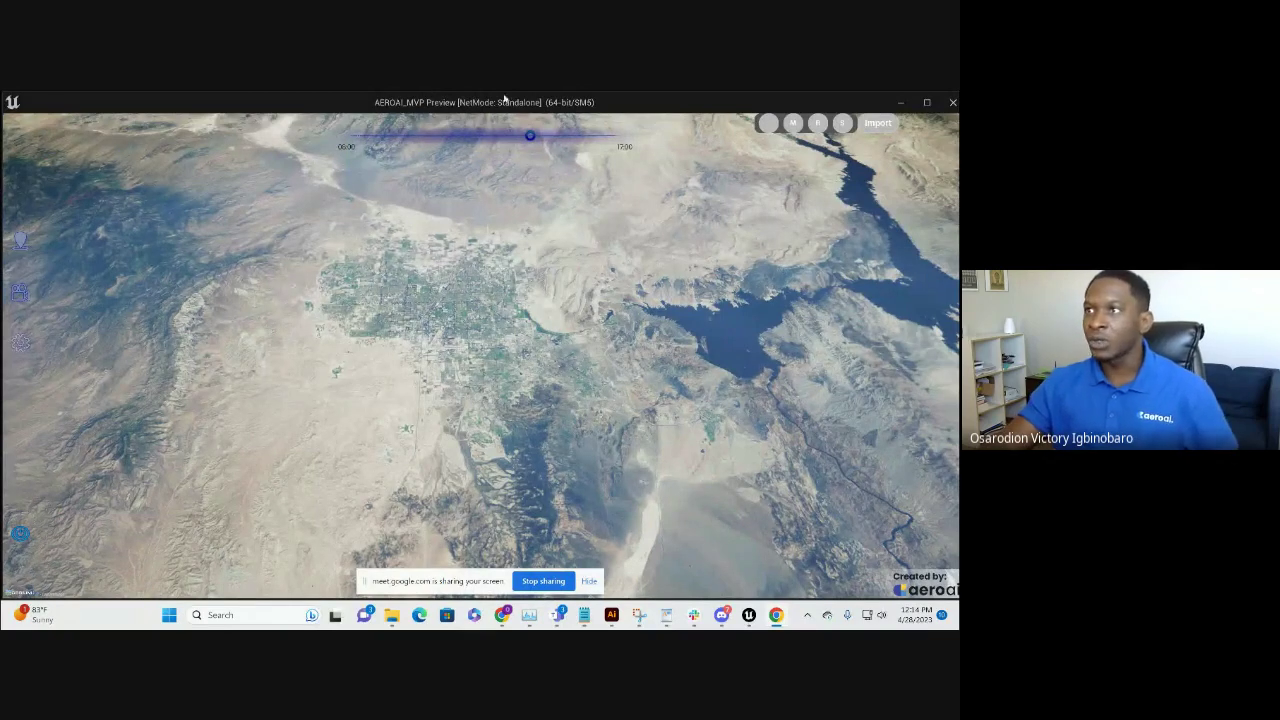
Clear the sharing banner and show the Navigation list of saved views beside the desert map.
mouse_move(442, 96)
mouse_down()
mouse_move(573, 131)
mouse_move(453, 379)
mouse_move(455, 93)
mouse_up()
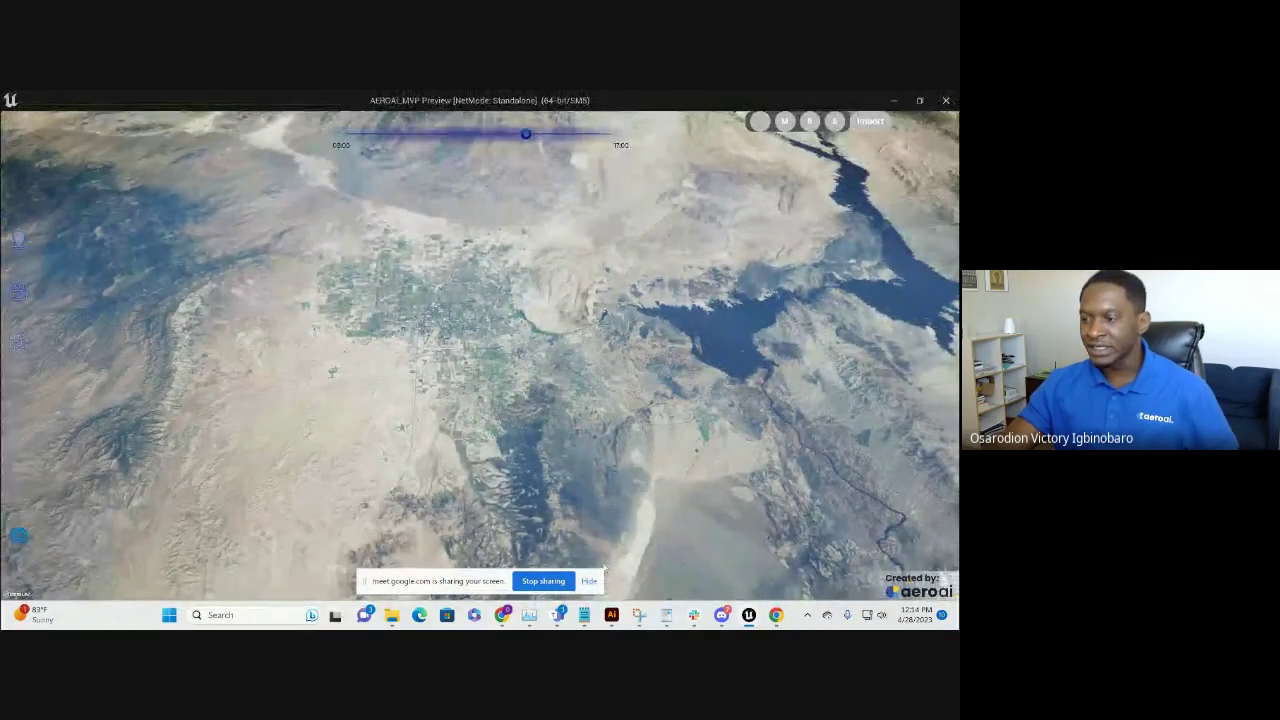
click(589, 581)
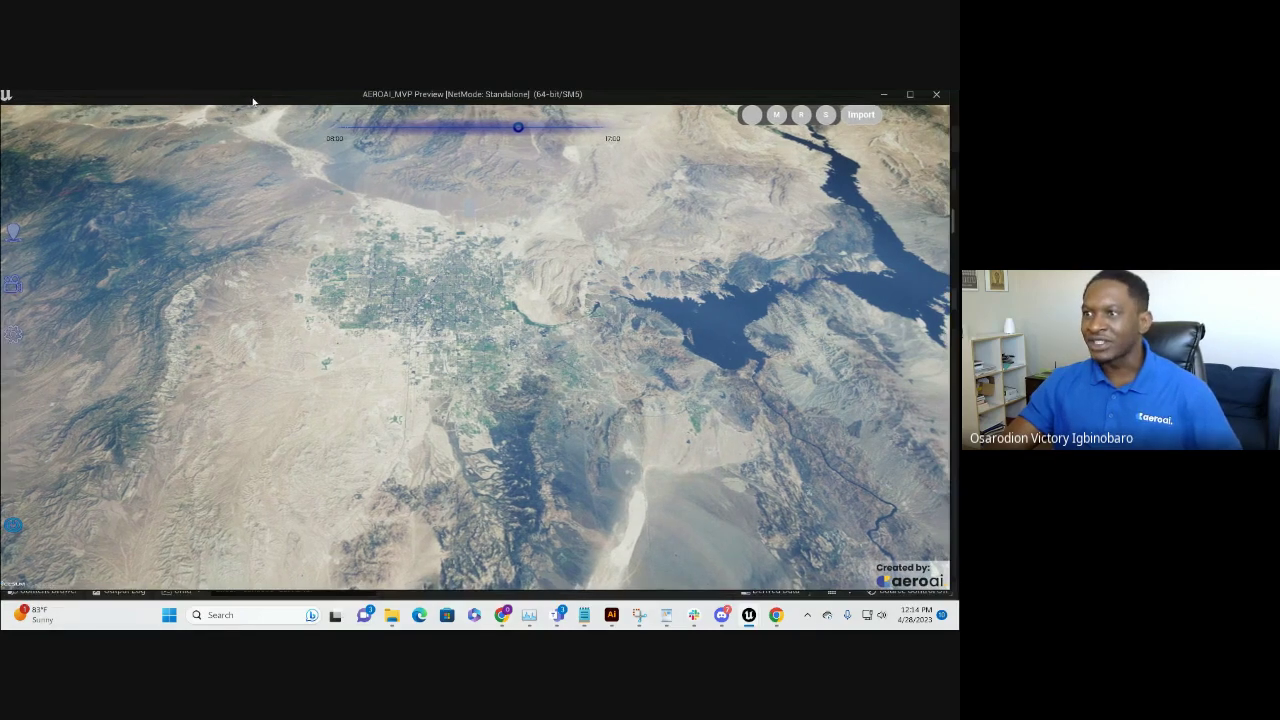
click(293, 118)
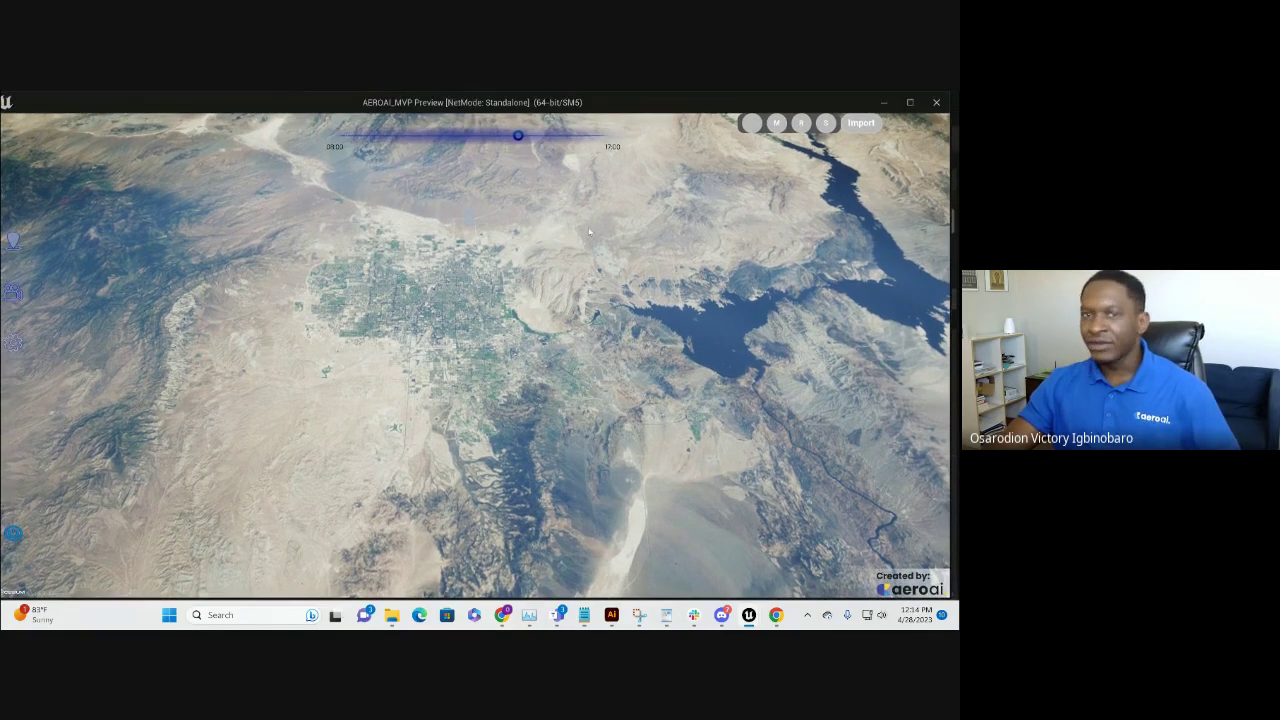
click(15, 235)
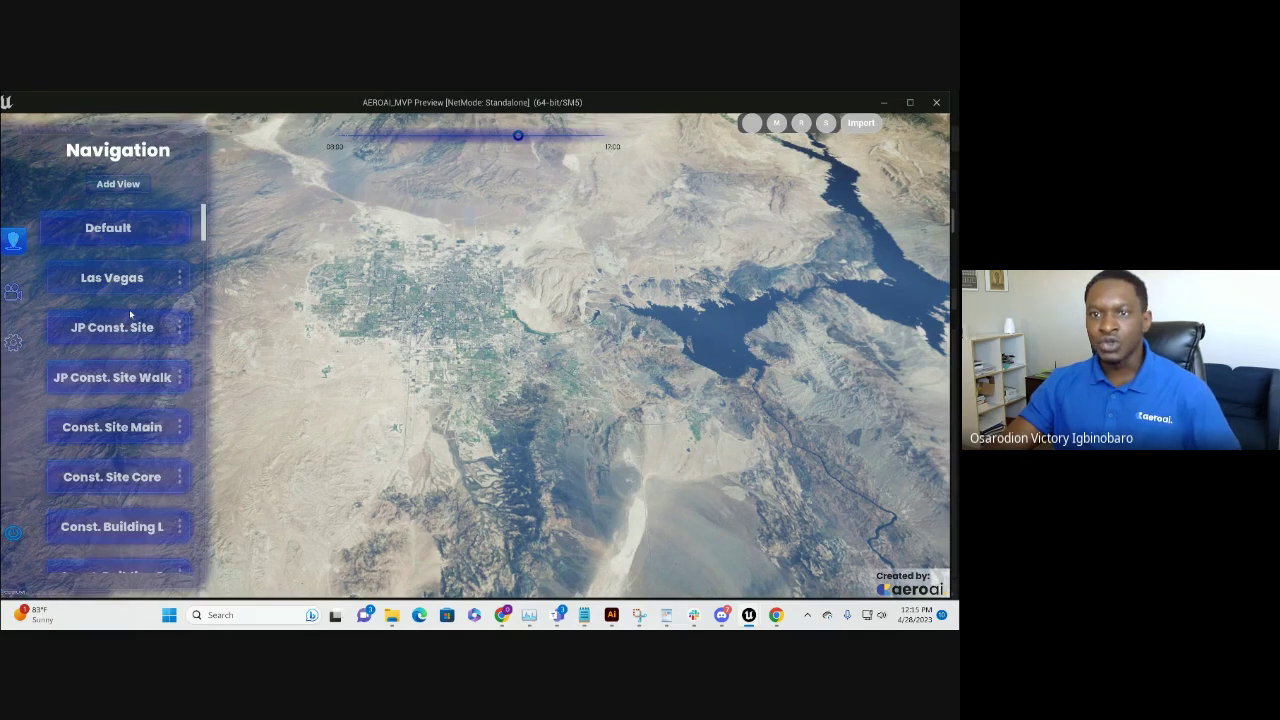
scroll(130, 314, down, 5)
click(111, 184)
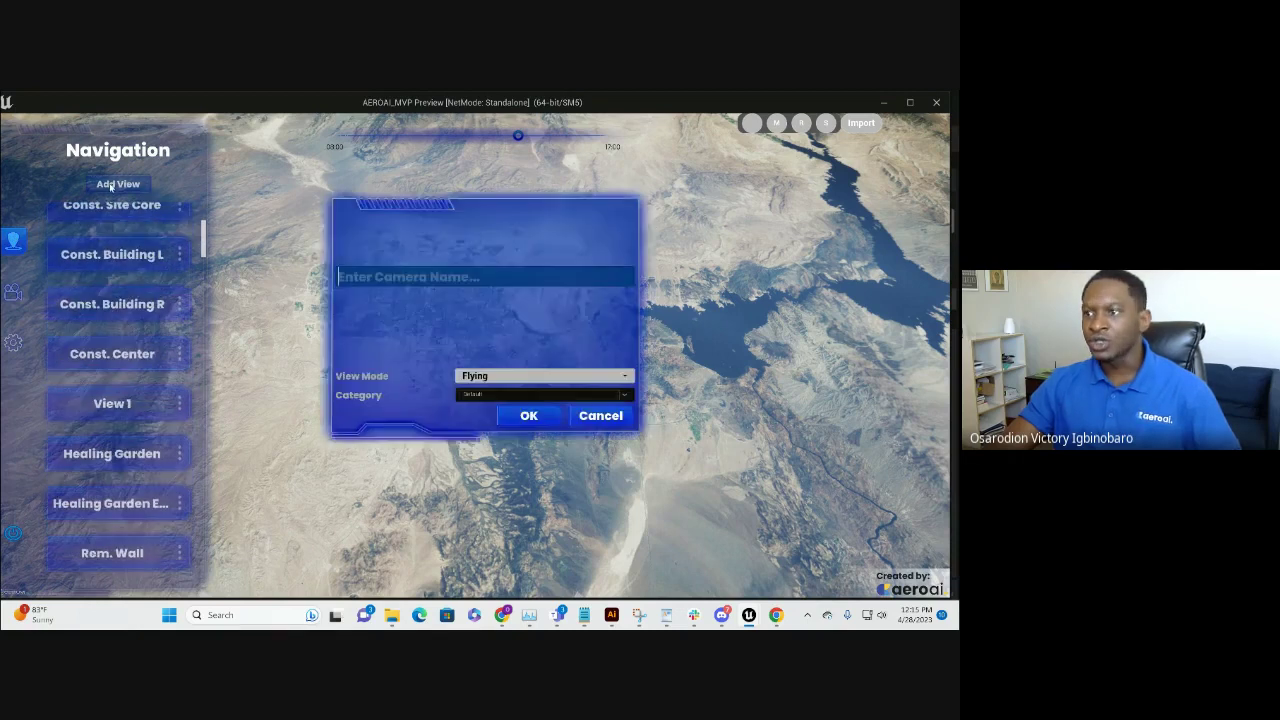
click(600, 415)
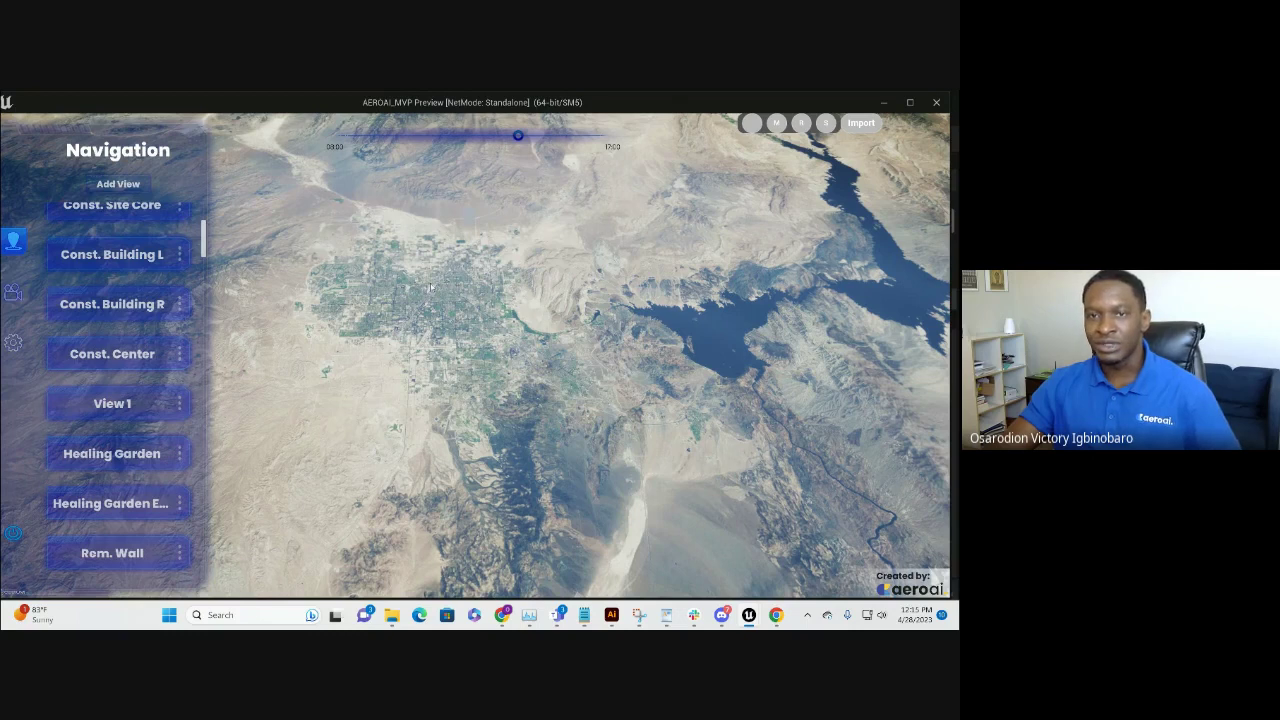
click(13, 292)
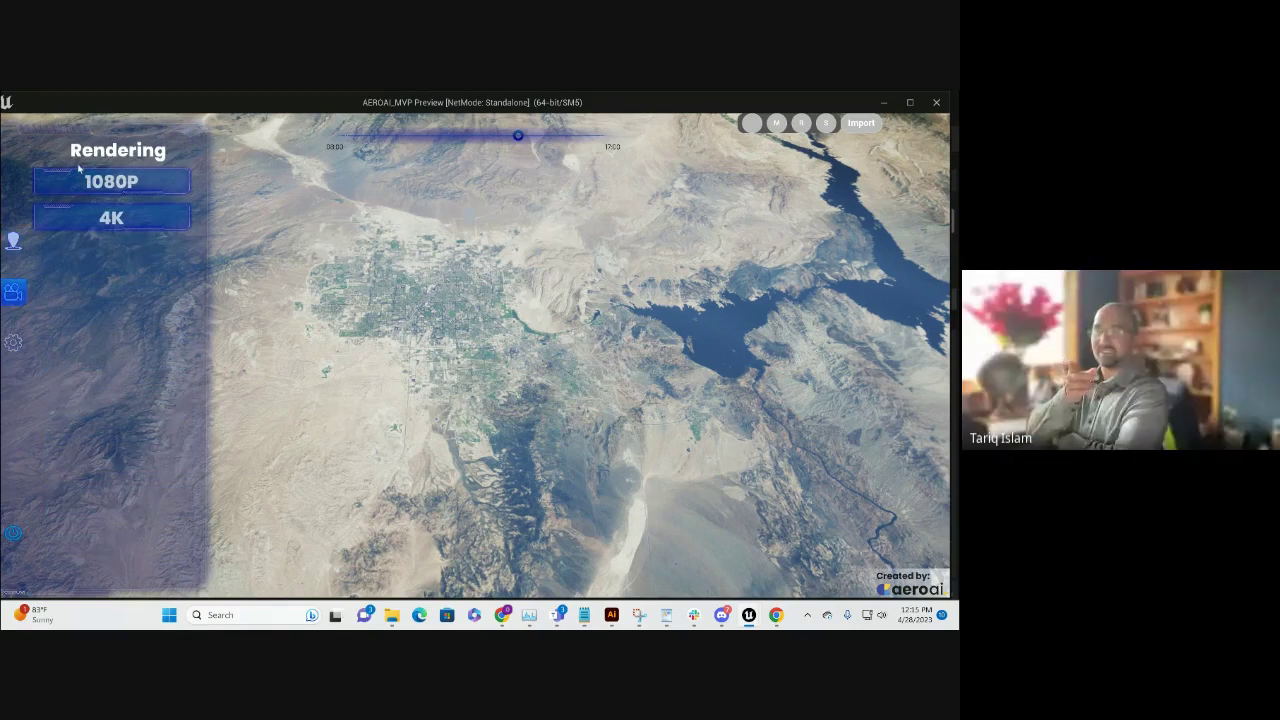
click(13, 241)
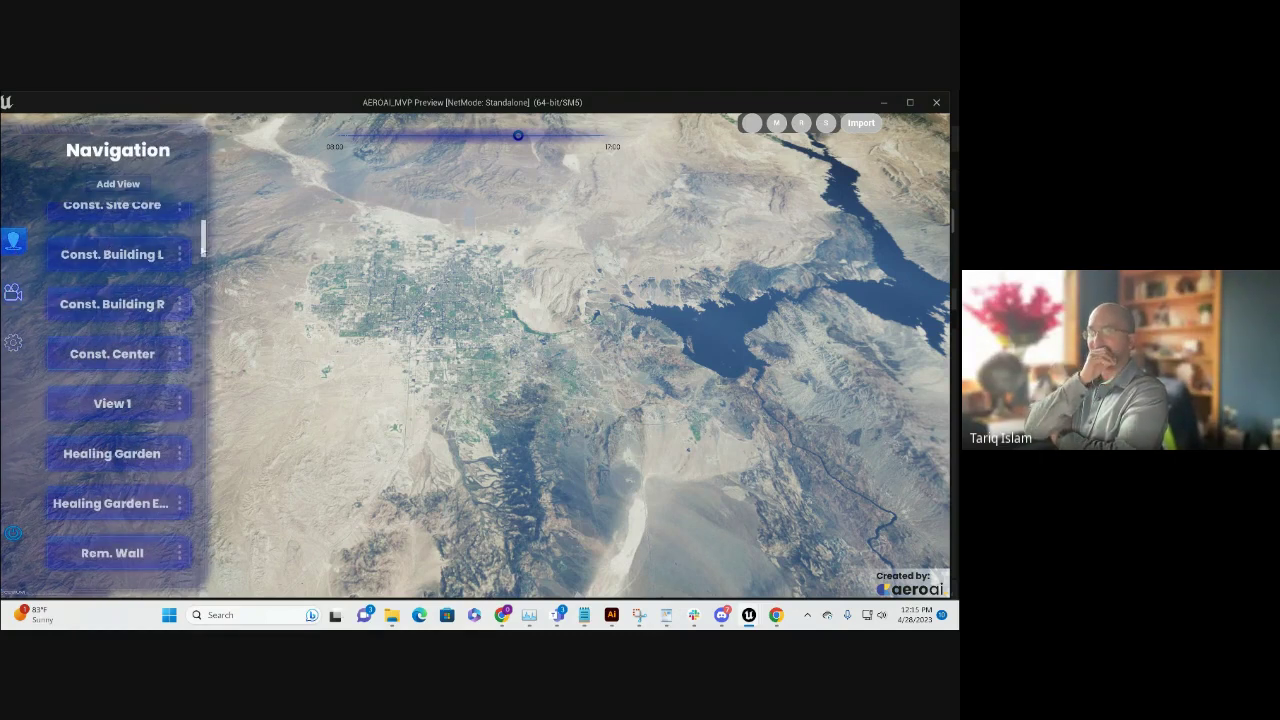
drag(204, 247, 183, 561)
scroll(183, 550, down, 1)
scroll(183, 545, up, 5)
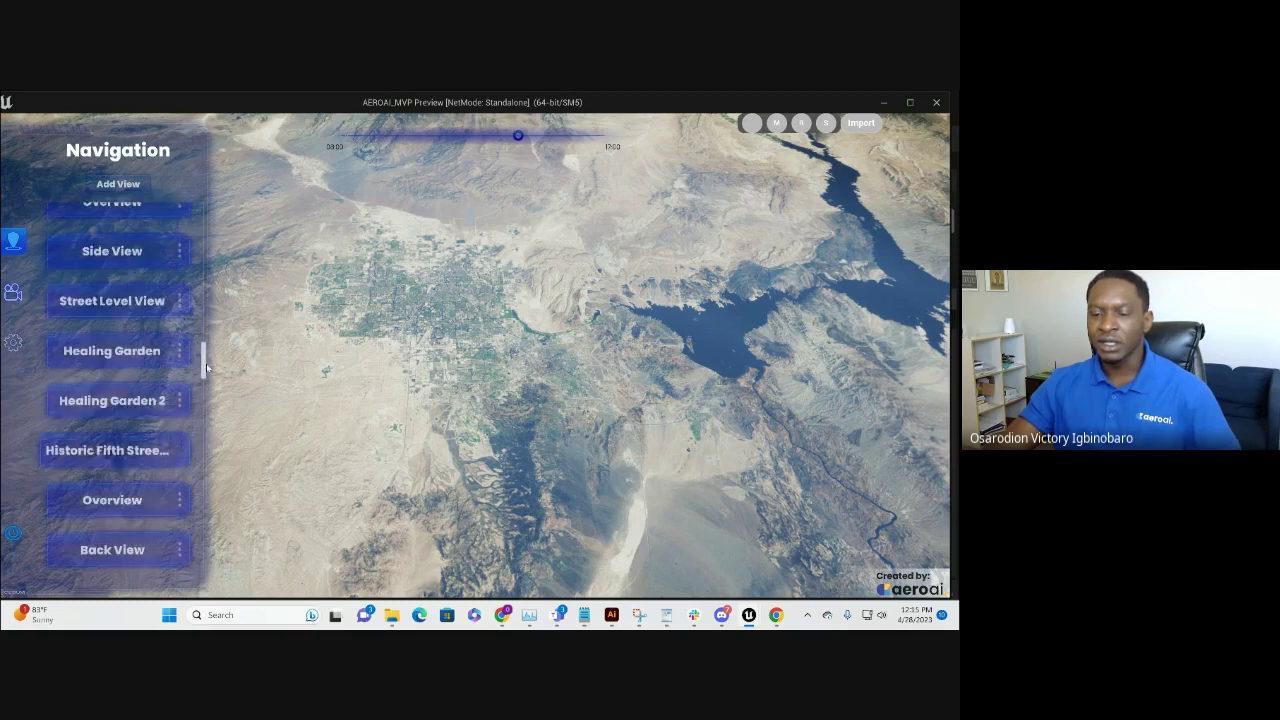
scroll(190, 550, down, 5)
scroll(195, 555, down, 3)
scroll(195, 548, up, 6)
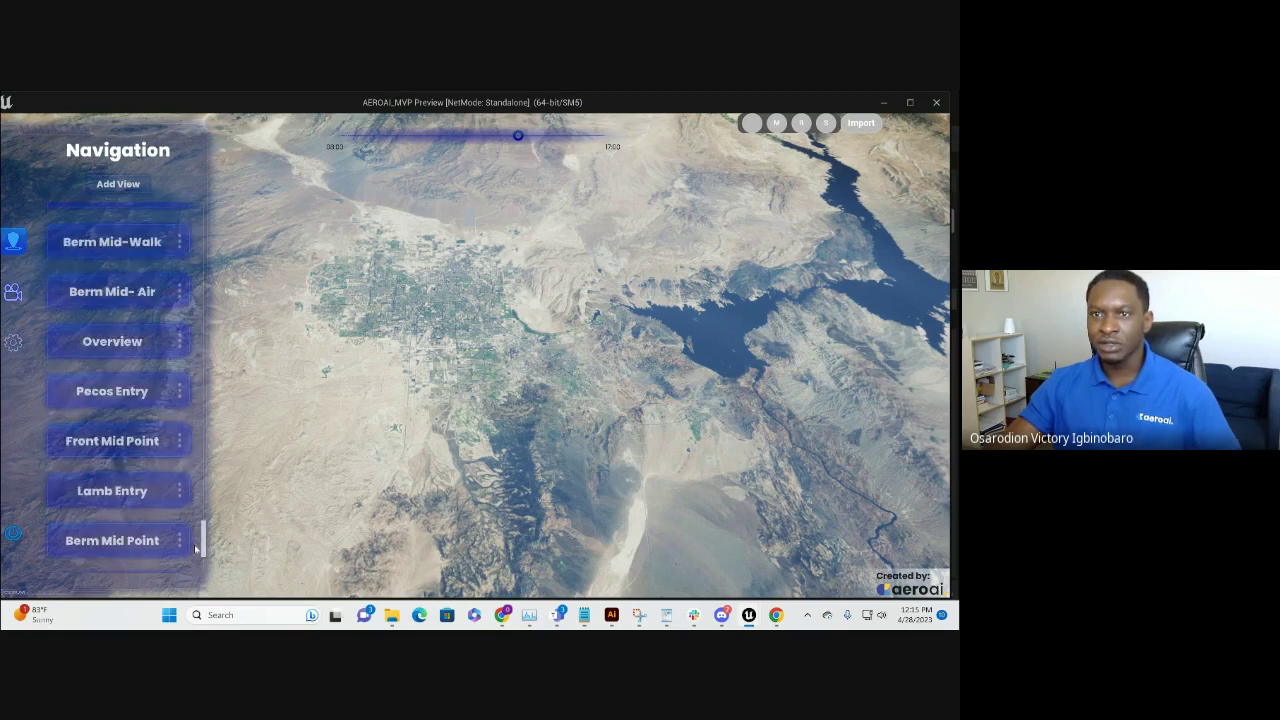
scroll(196, 545, up, 4)
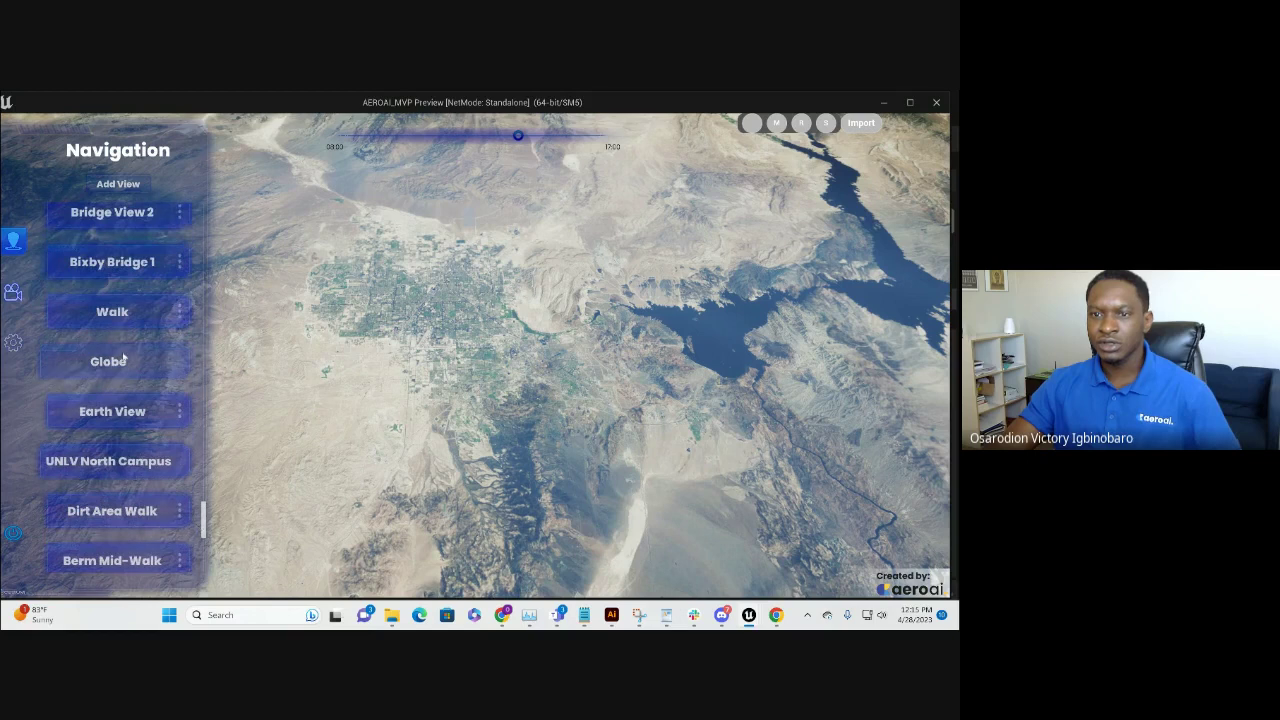
Fly to the saved Globe view showing the whole Earth centred on North America.
click(122, 360)
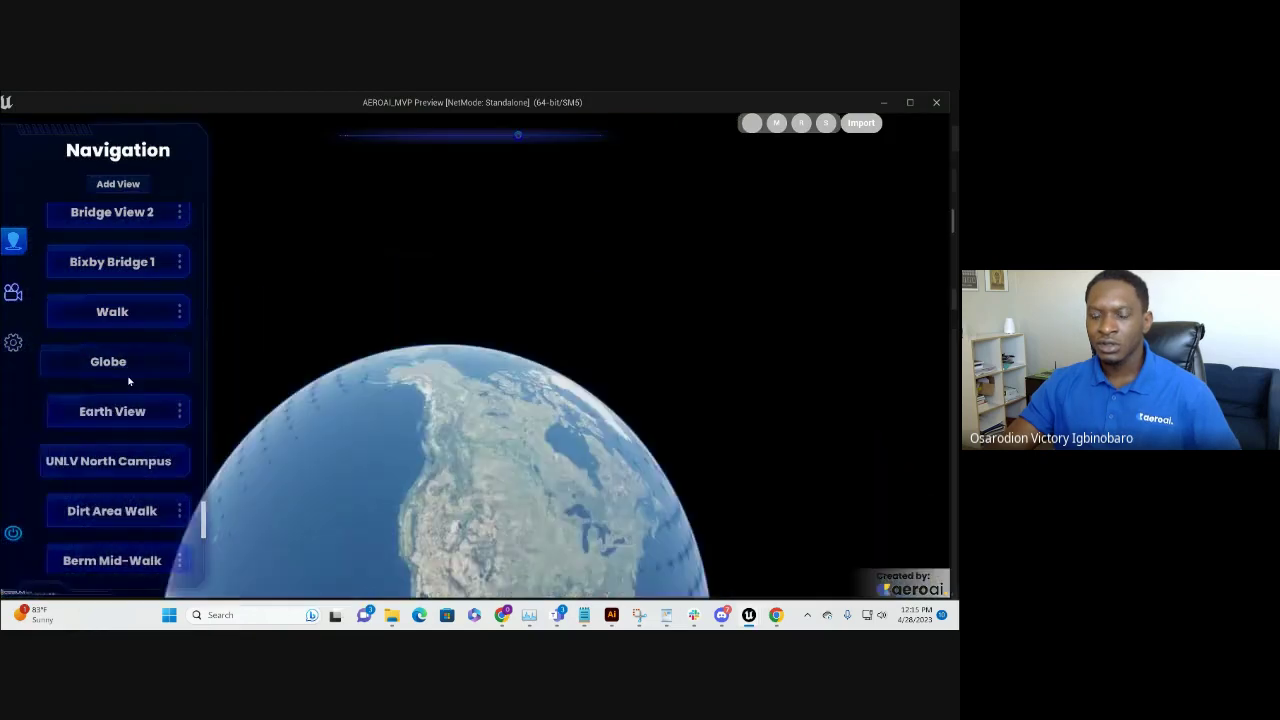
scroll(128, 378, down, 1)
scroll(128, 380, down, 5)
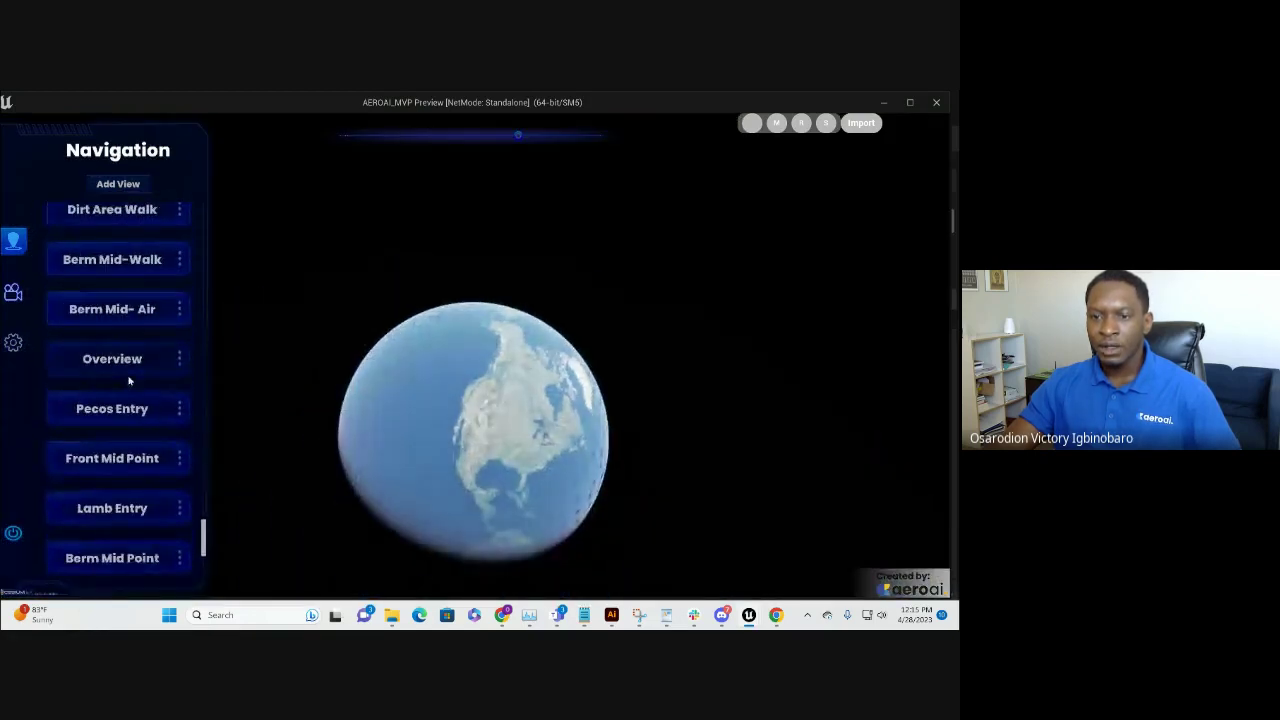
scroll(128, 380, up, 5)
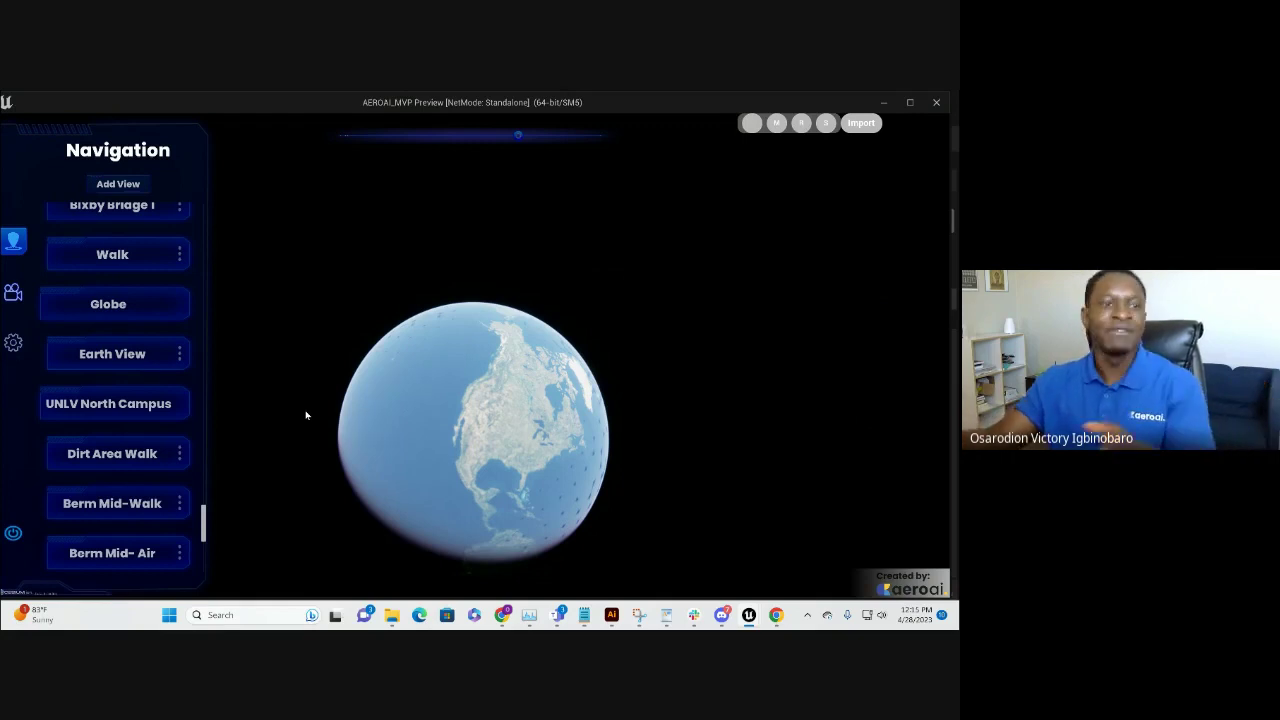
scroll(118, 355, up, 5)
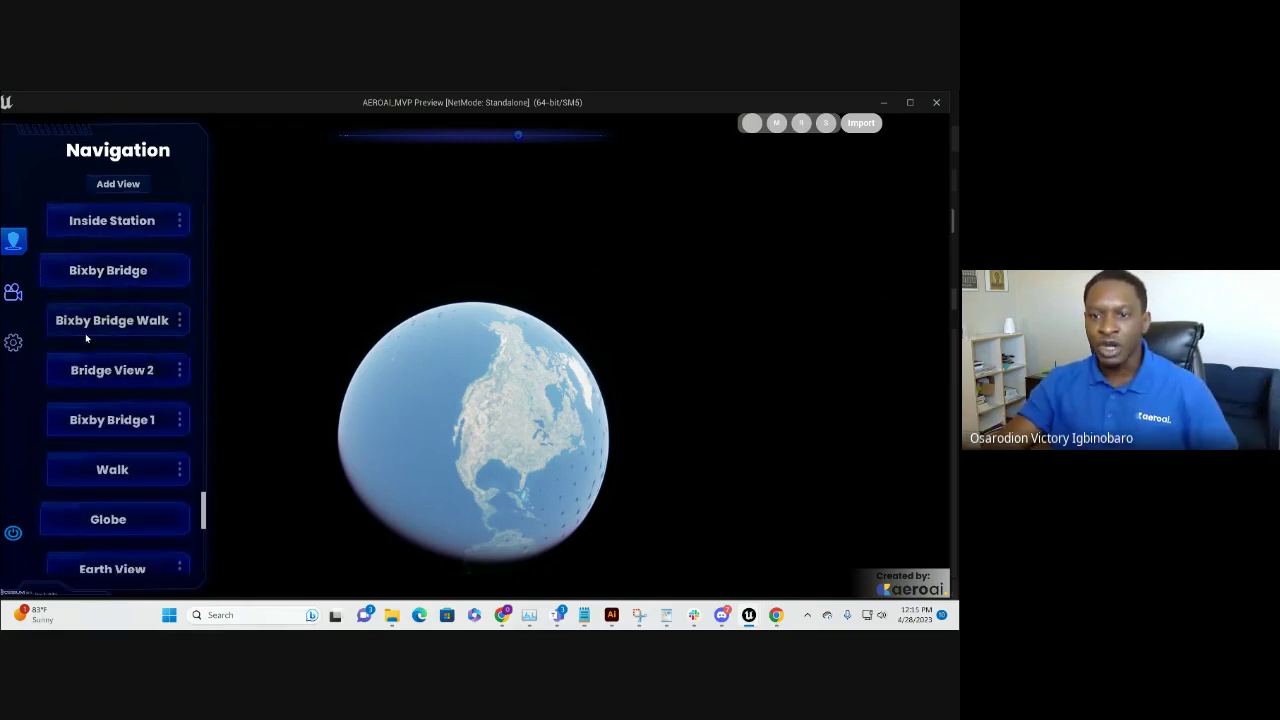
Fly to the saved Bixby Bridge view of the coloured lidar point cloud.
click(112, 371)
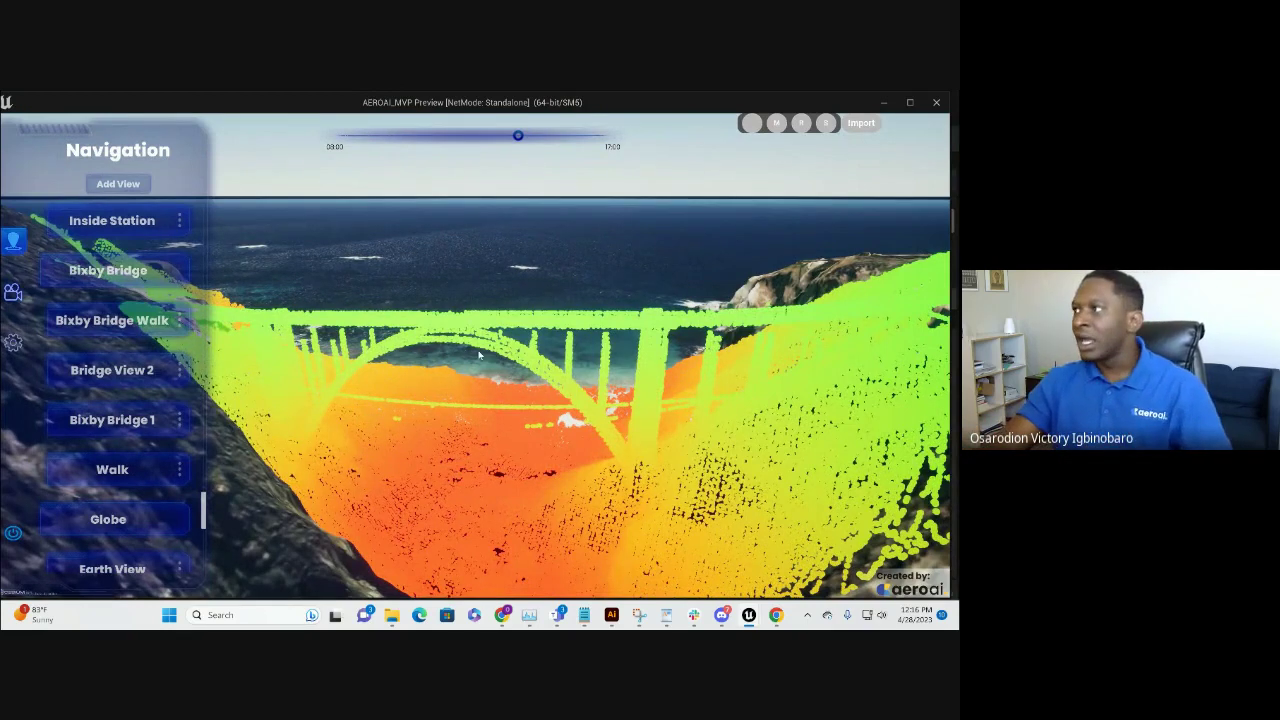
Minimize the preview window to reveal the Unreal Editor's MojaveBloom level.
click(882, 103)
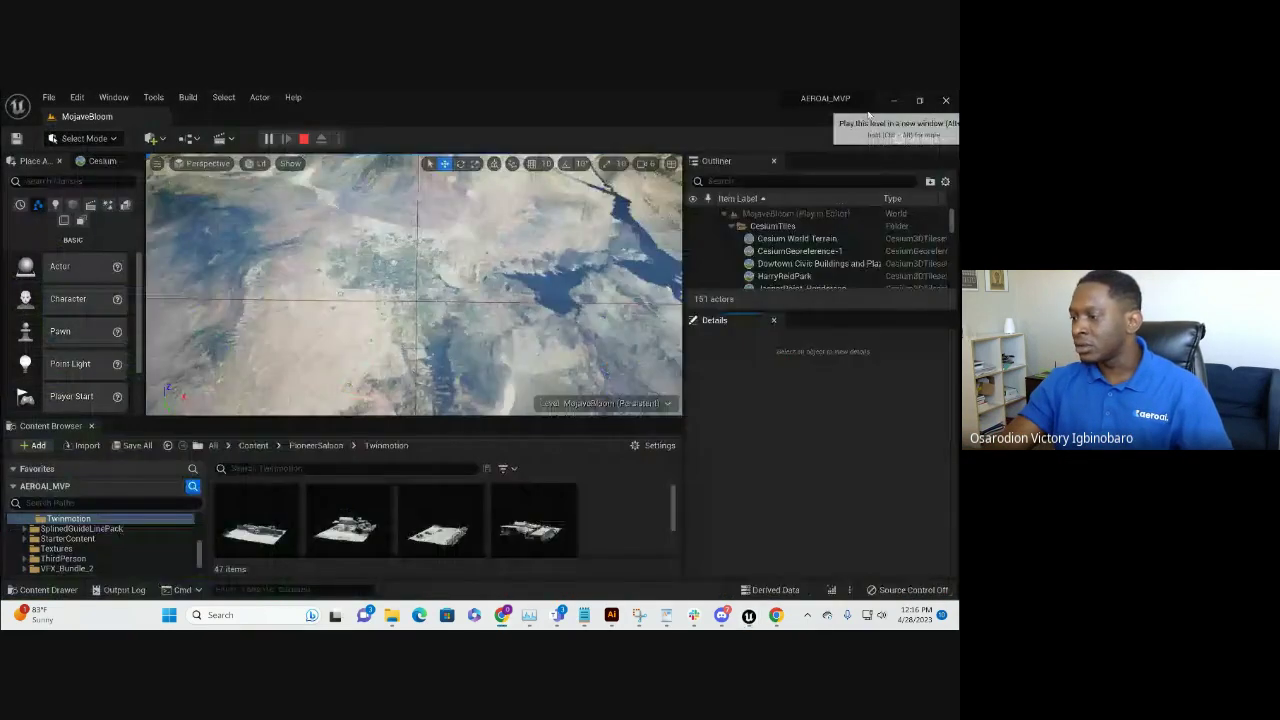
Restore the AEROAI_MVP preview from the taskbar and dismiss the Import overlay.
mouse_move(748, 614)
click(782, 562)
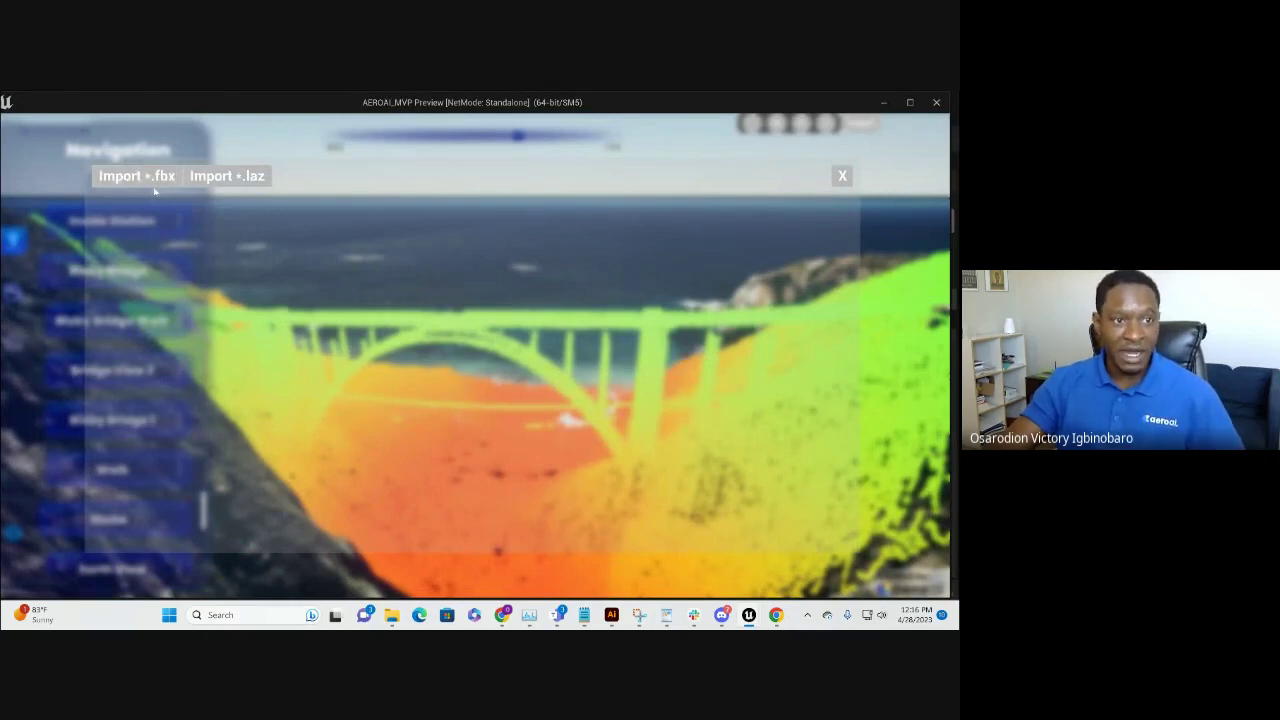
click(842, 176)
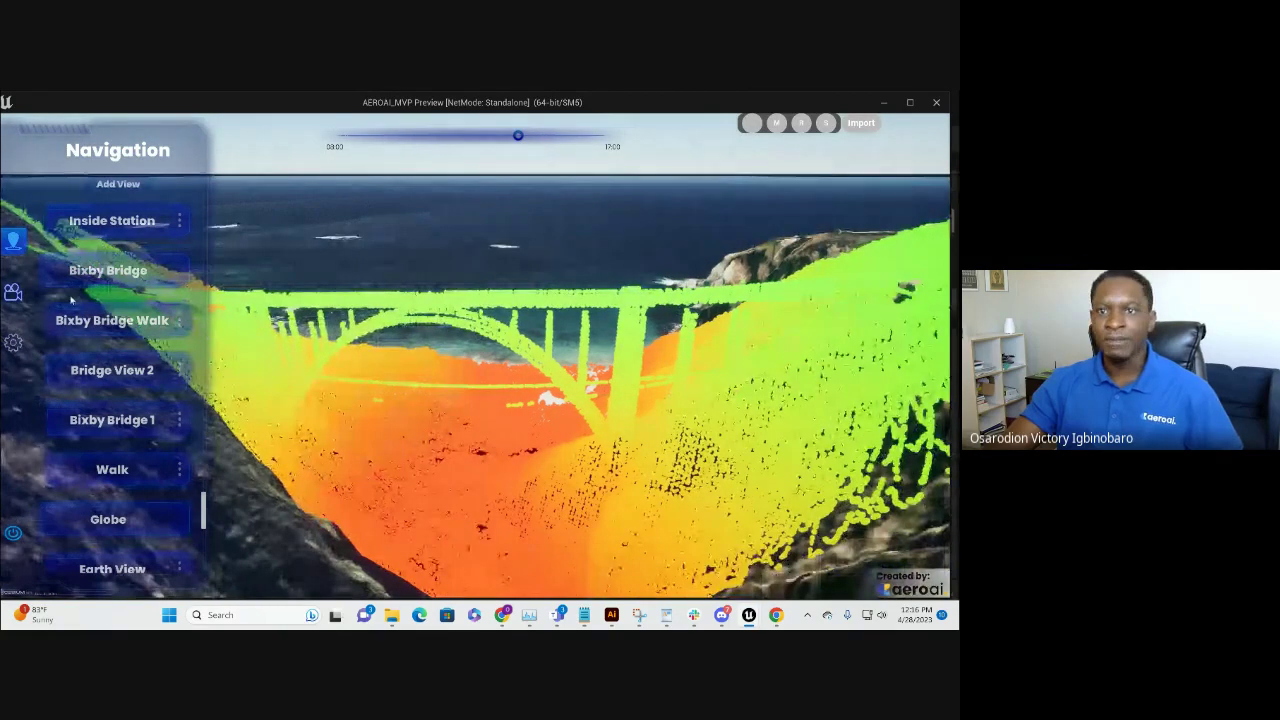
In Settings, max out Lidar Point Budget and Base LOD Importance, and move time of day later.
click(13, 342)
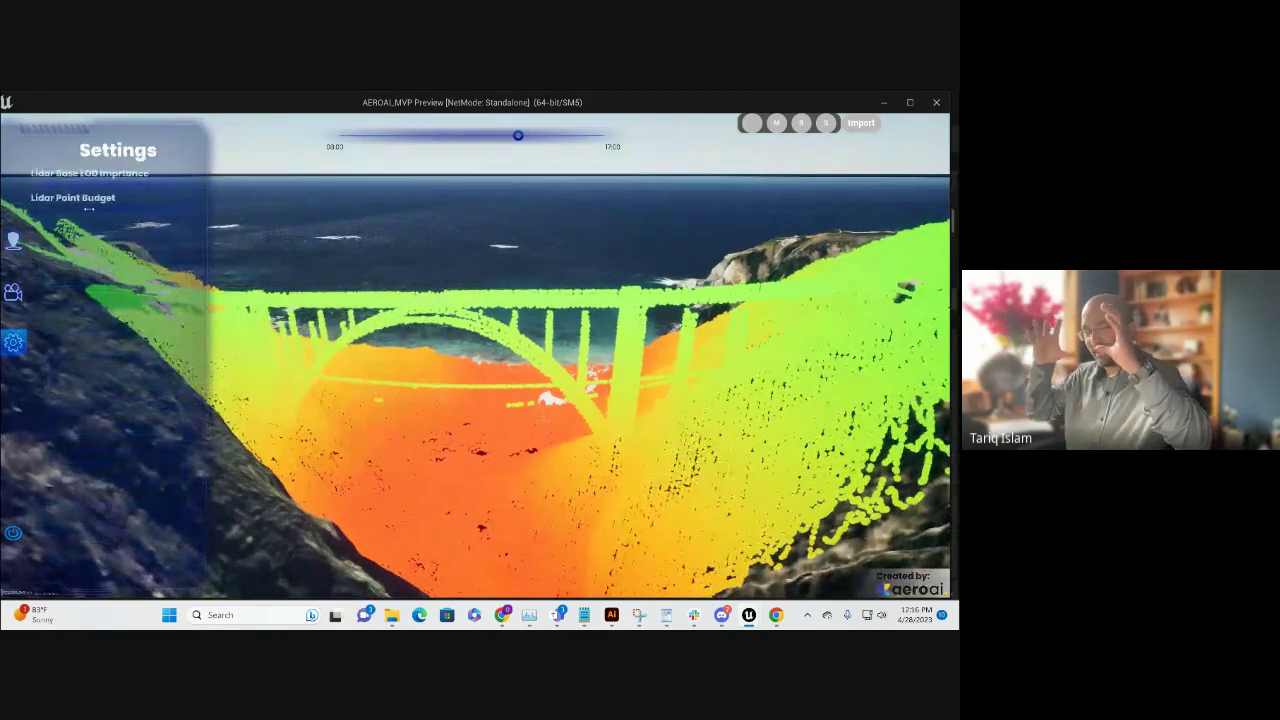
drag(89, 209, 281, 197)
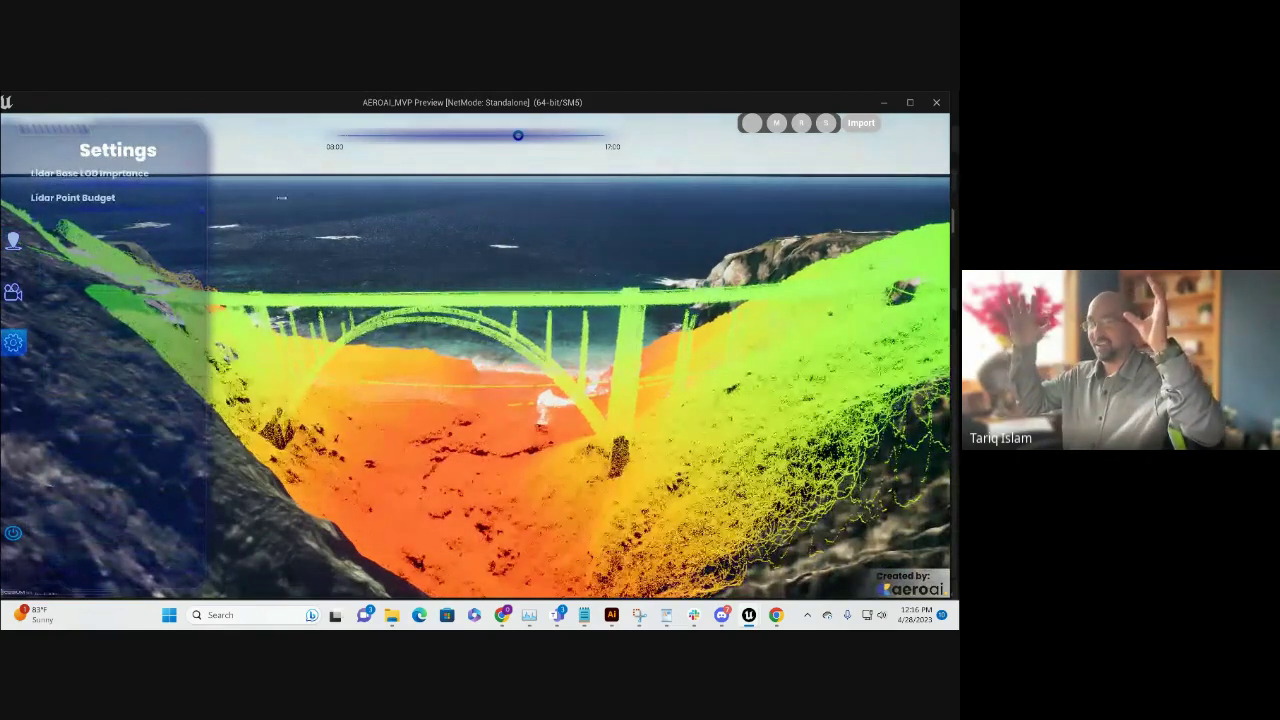
scroll(451, 328, up, 3)
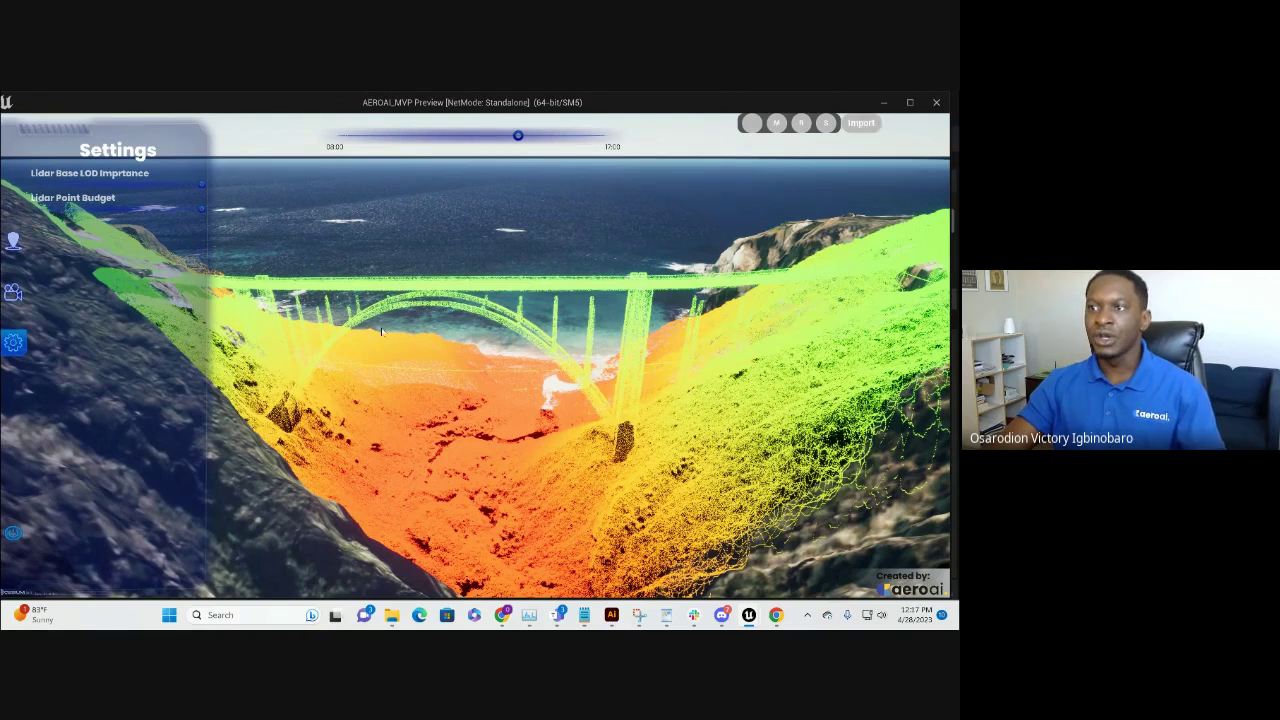
drag(526, 136, 587, 135)
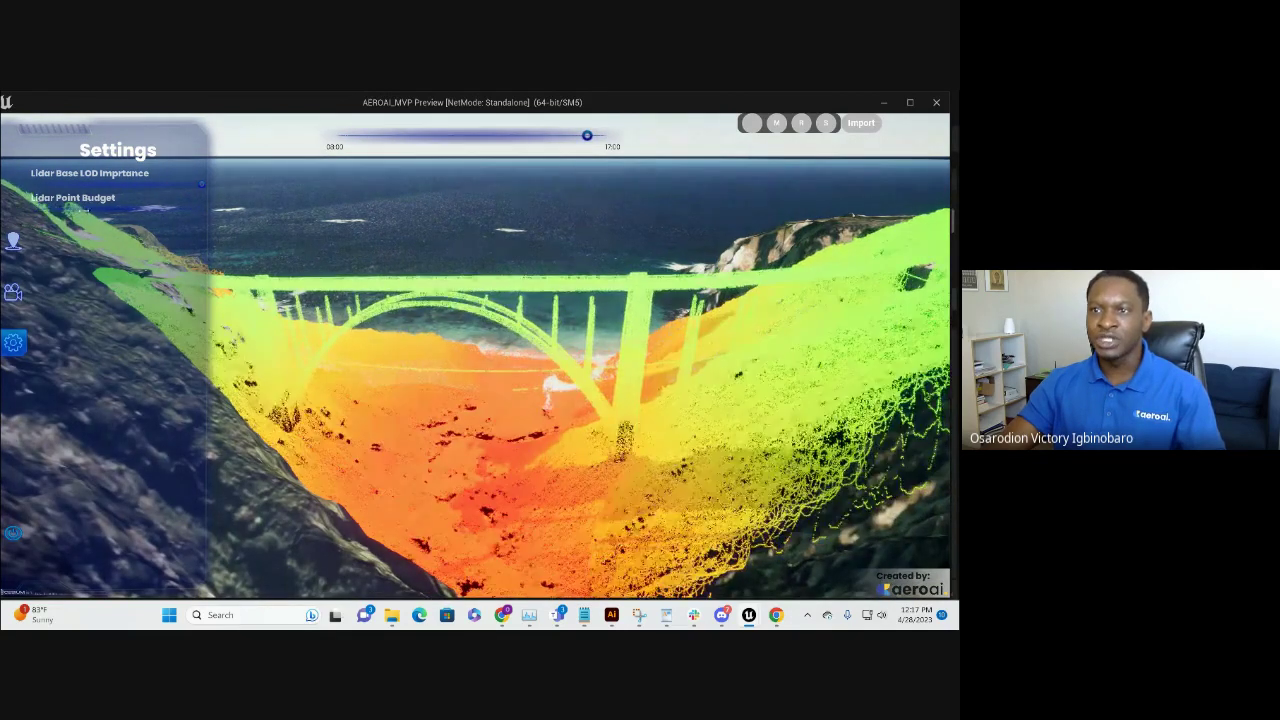
drag(195, 184, 35, 180)
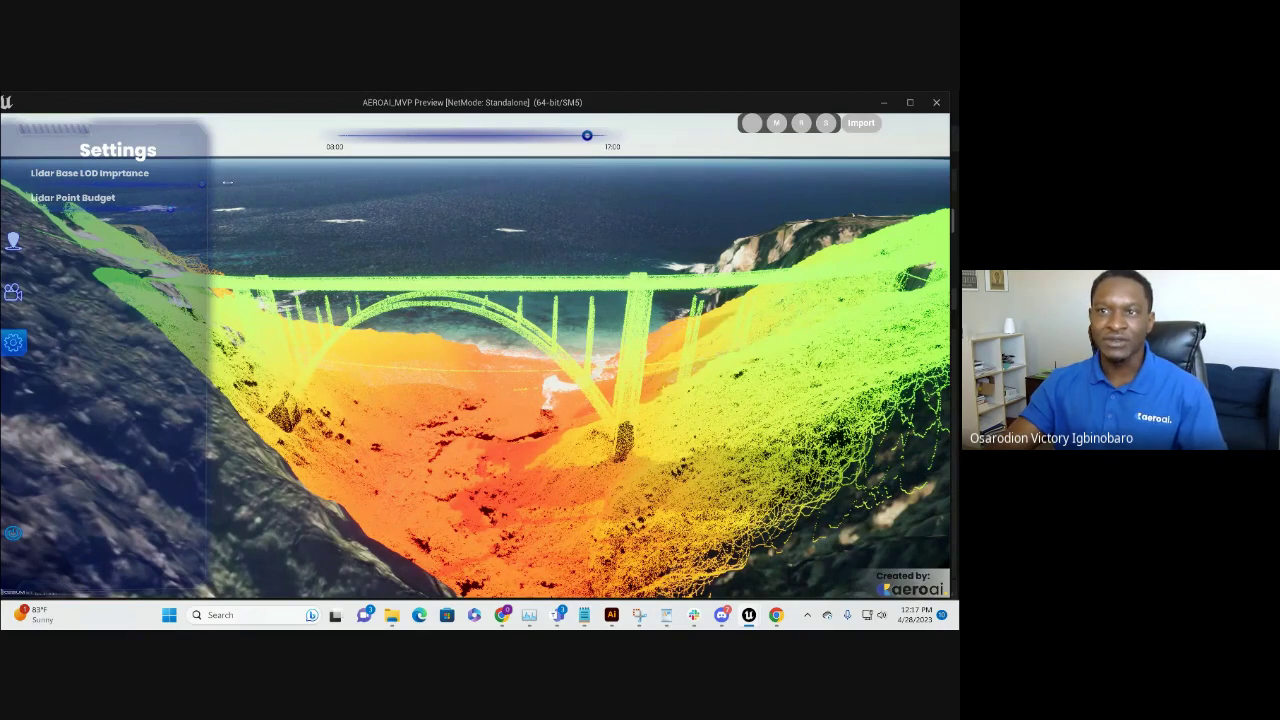
drag(300, 300, 418, 428)
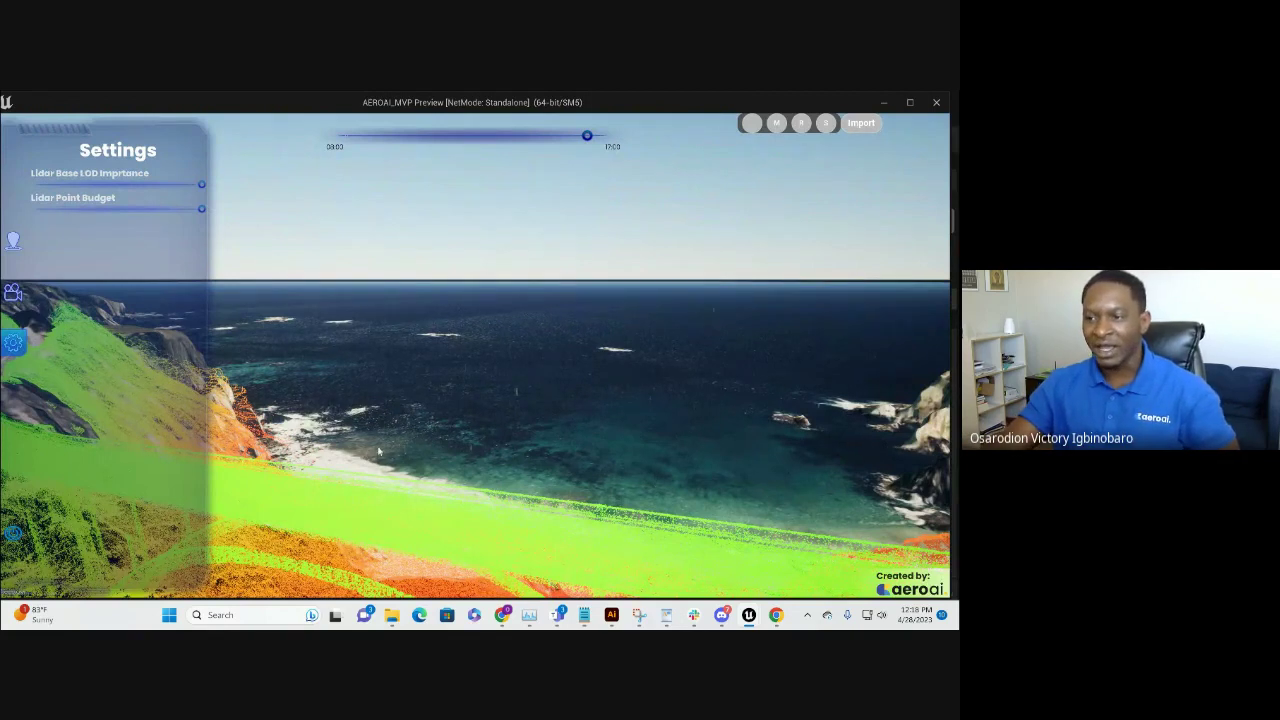
Fly to a saved coastal close-up from Navigation and look steeply down on the bridge road.
drag(379, 452, 443, 492)
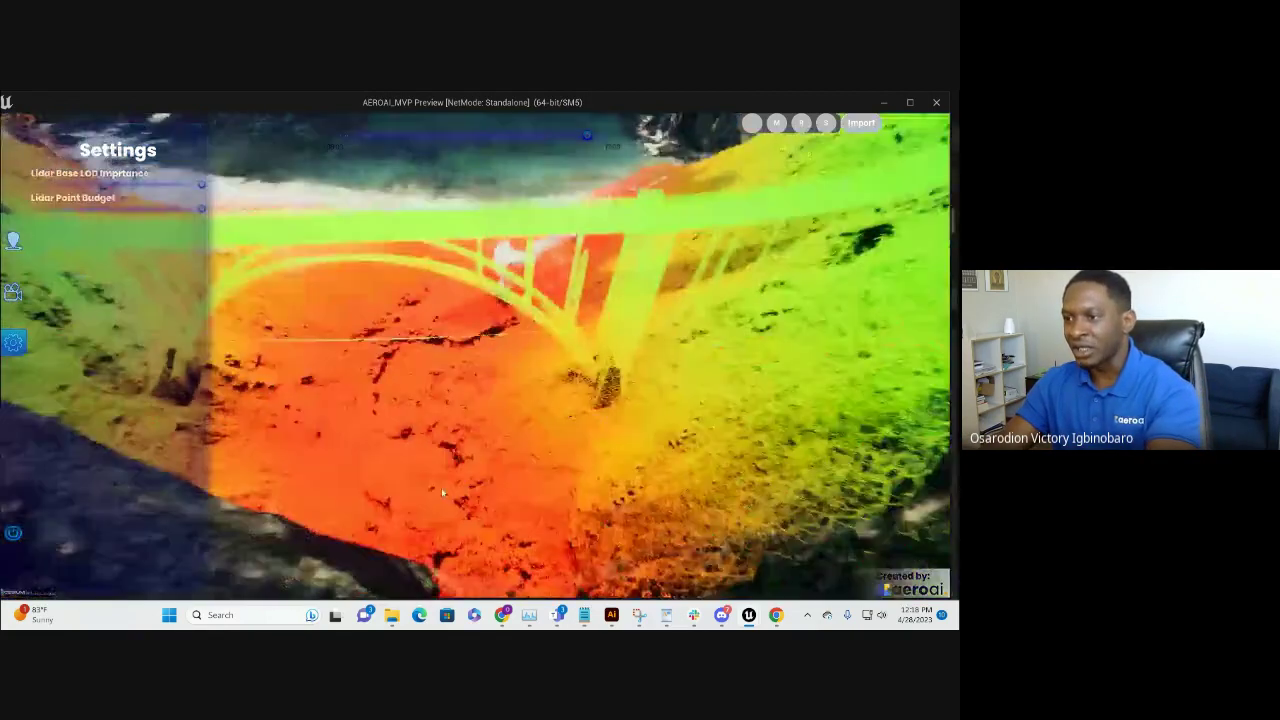
click(12, 241)
click(155, 385)
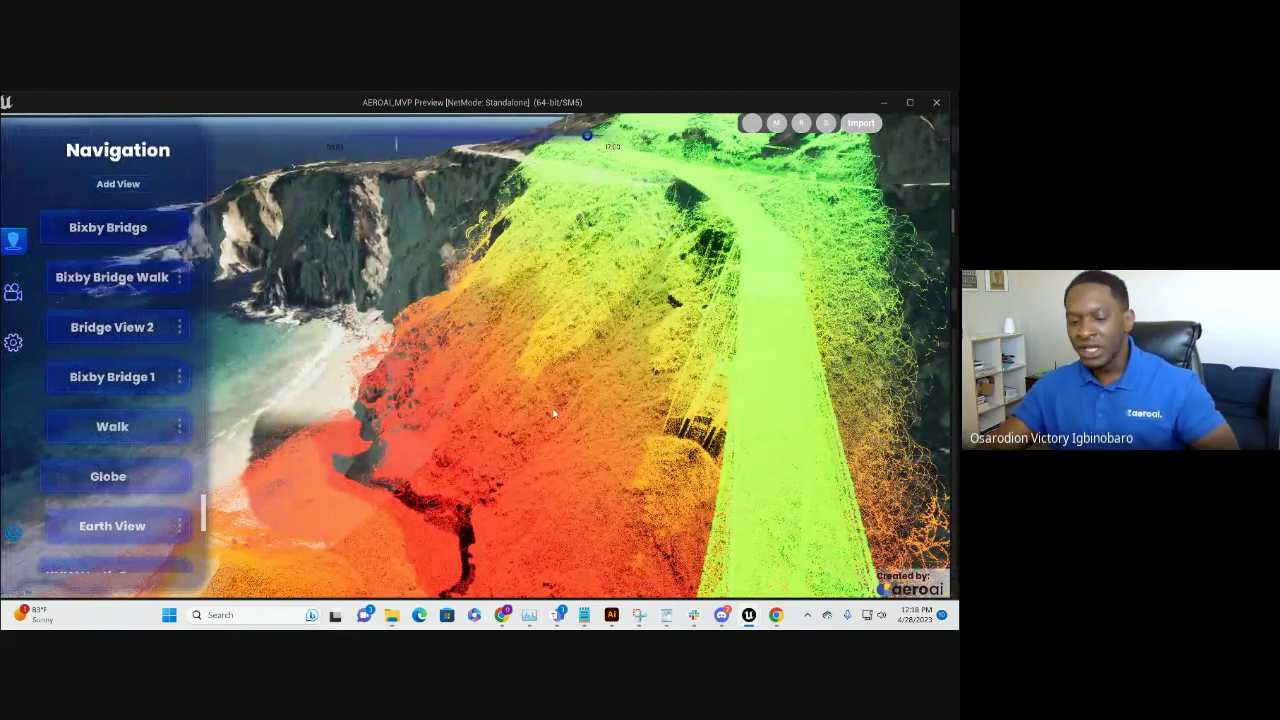
drag(552, 408, 627, 407)
Measure 36.699 ft across the Bixby Bridge deck, then delete that measurement.
right_click(627, 407)
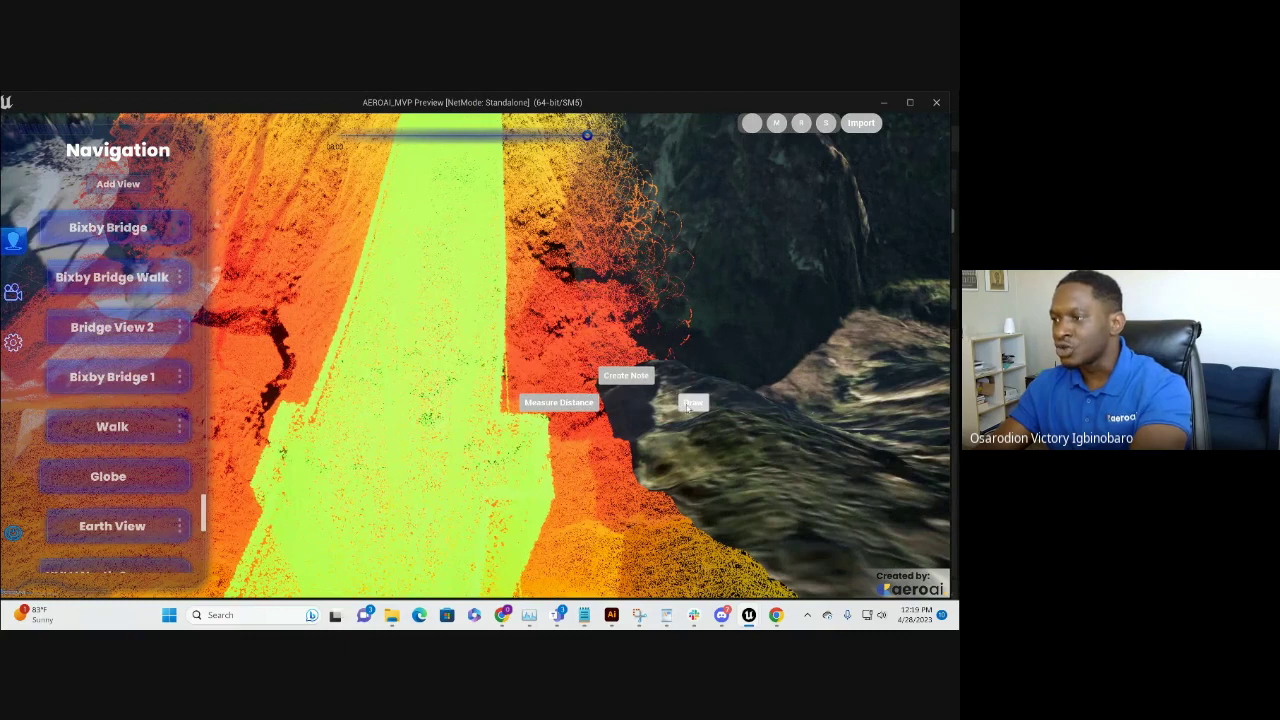
click(540, 400)
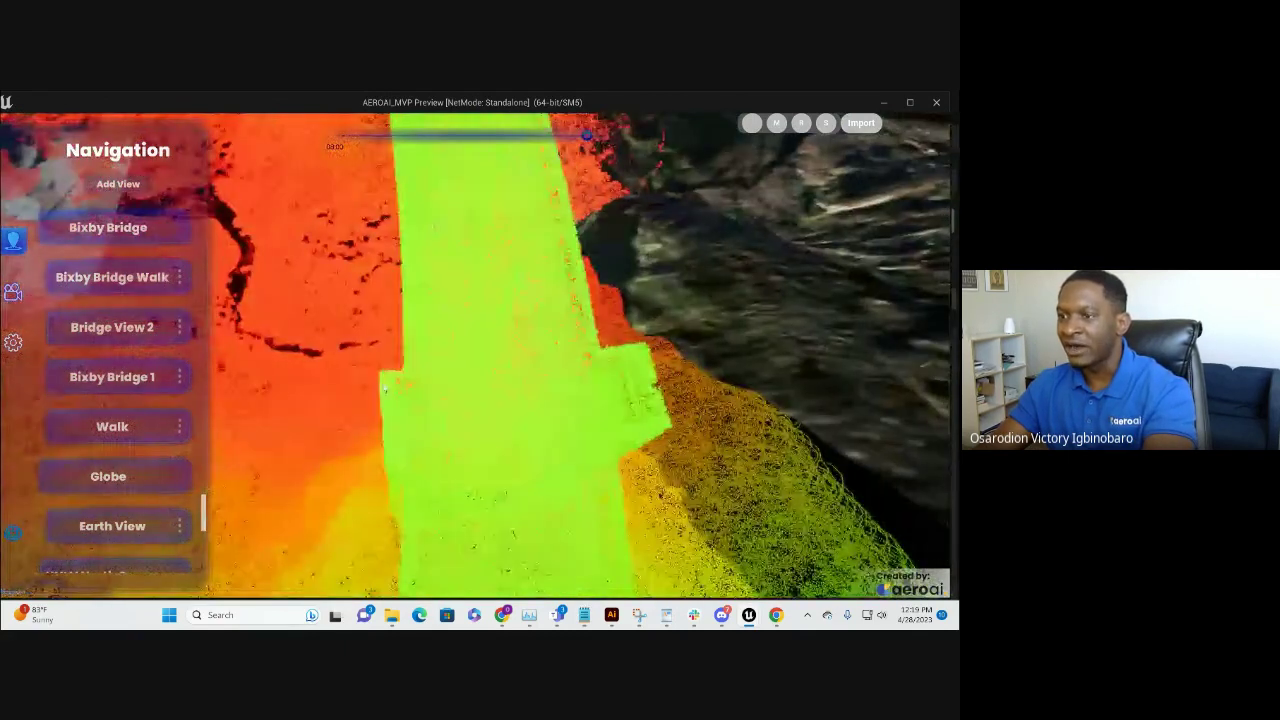
click(383, 388)
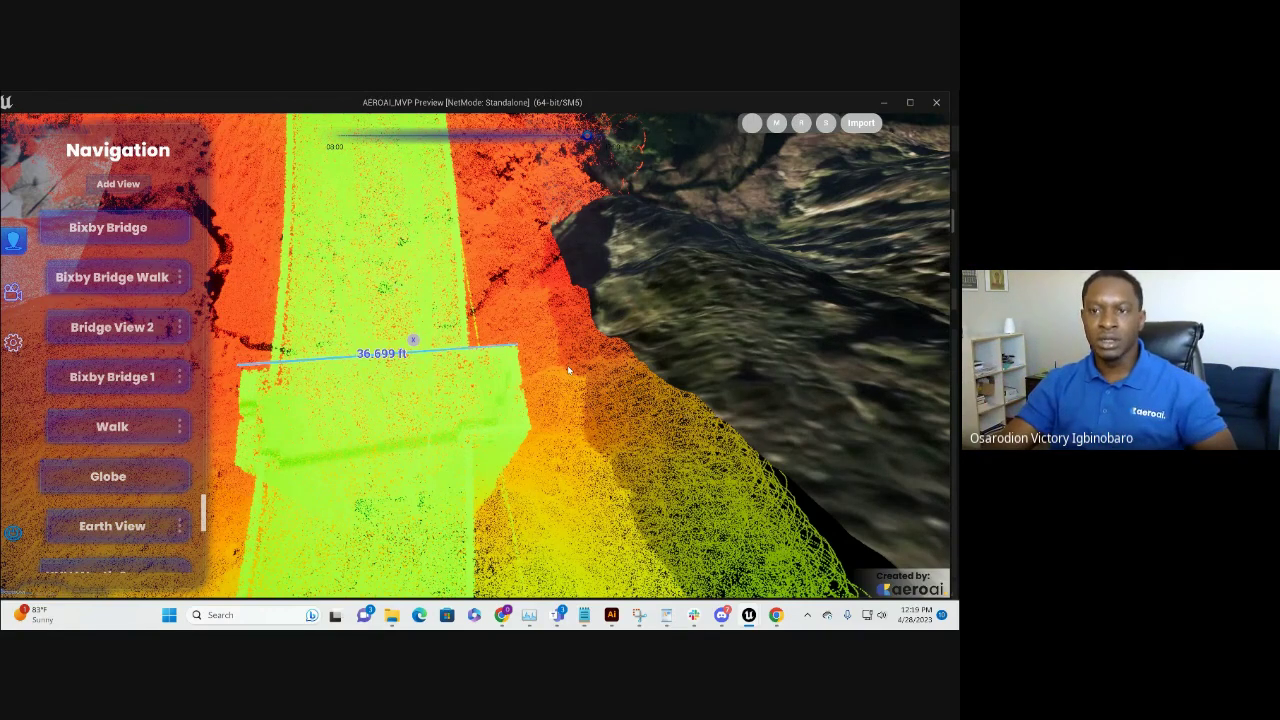
scroll(128, 397, down, 1)
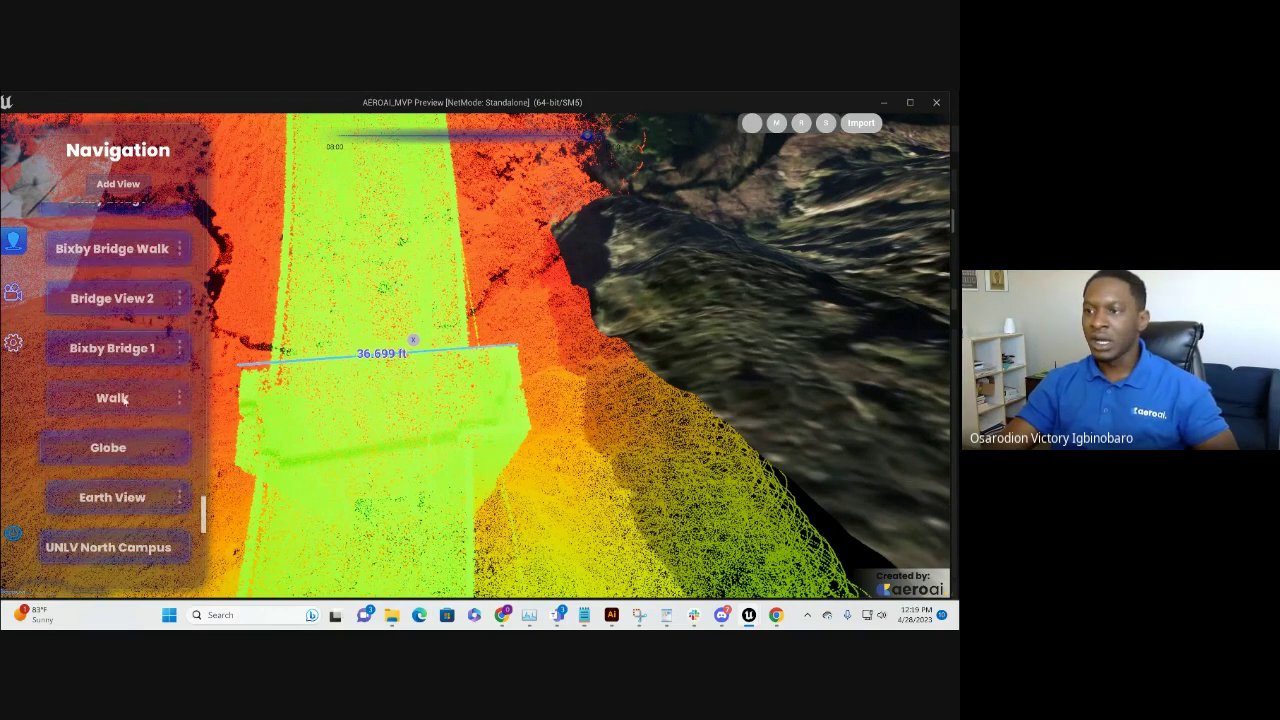
click(413, 340)
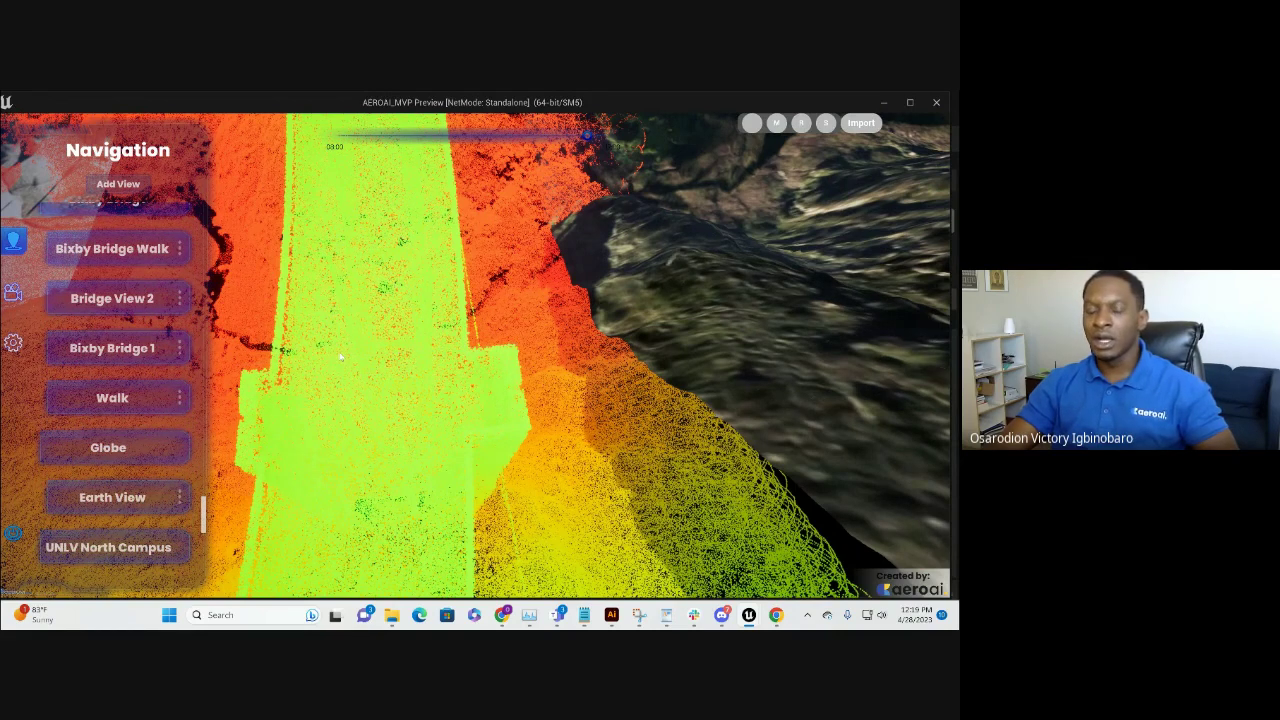
Jump to the Walk view, move the worker forward and back, and orbit around it.
click(148, 405)
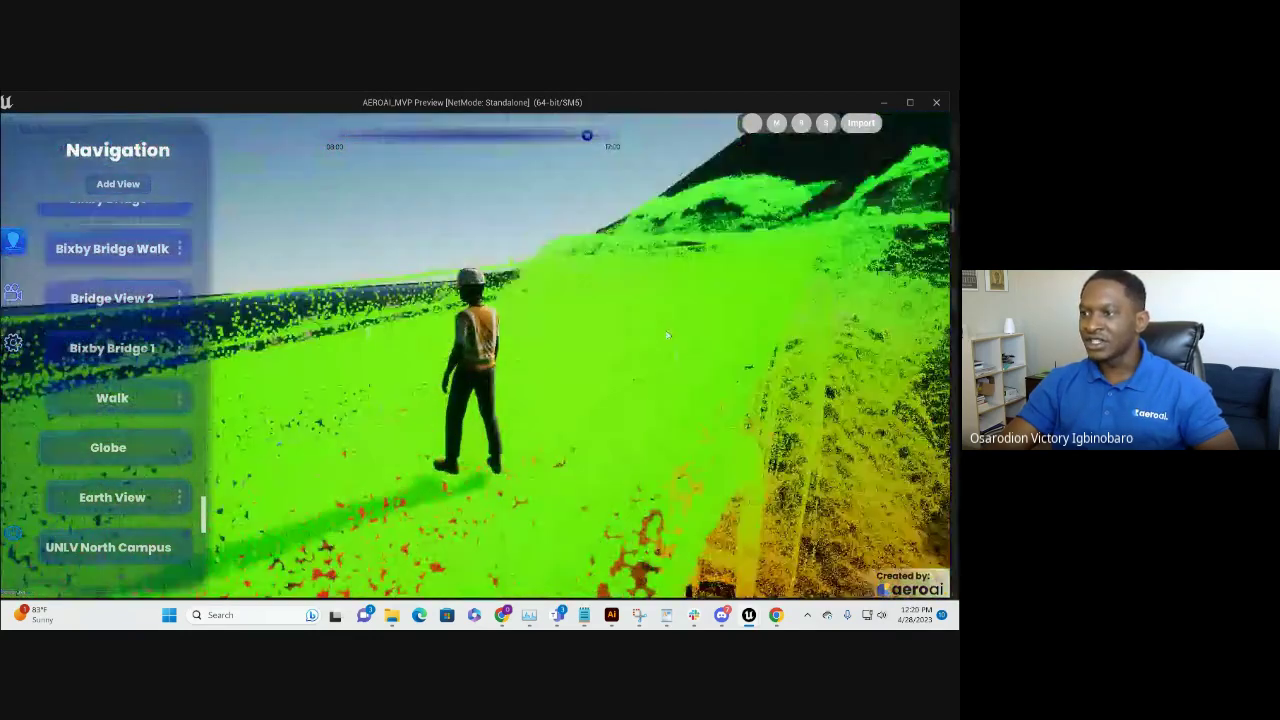
key(w)
key(s)
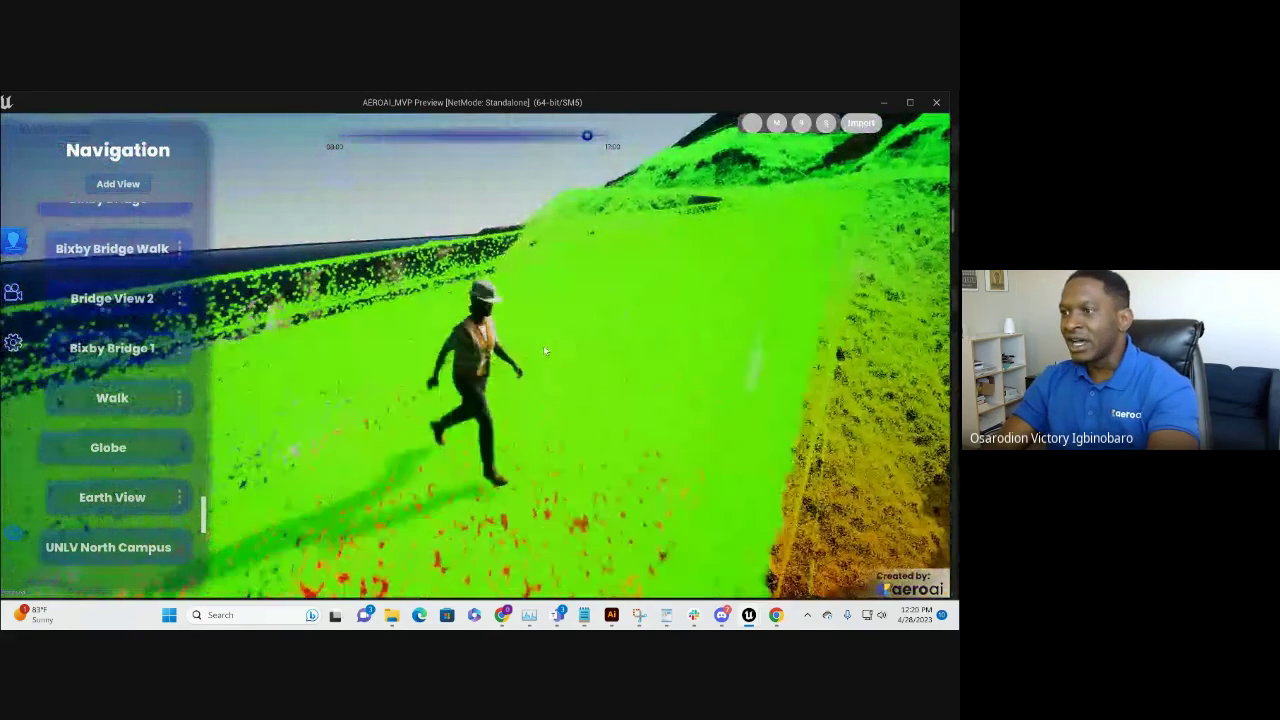
drag(543, 344, 494, 248)
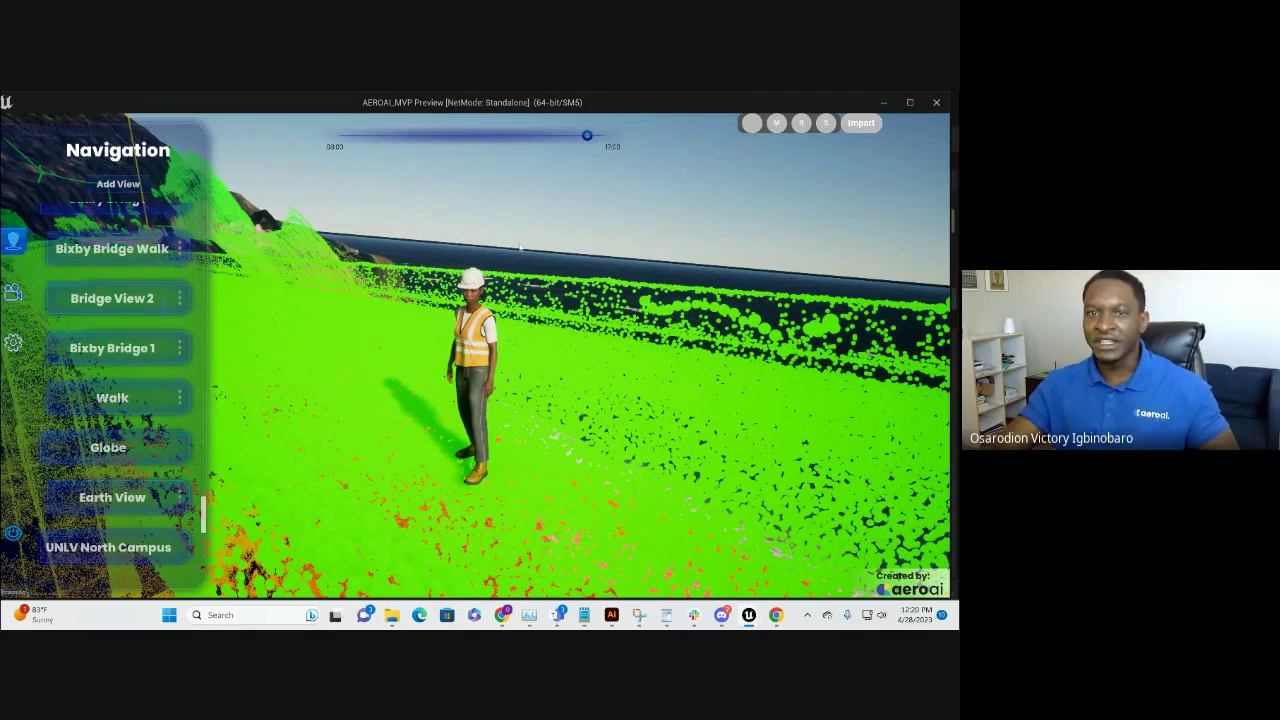
Glance at the Settings panel, then return to the Navigation list of saved views.
click(20, 343)
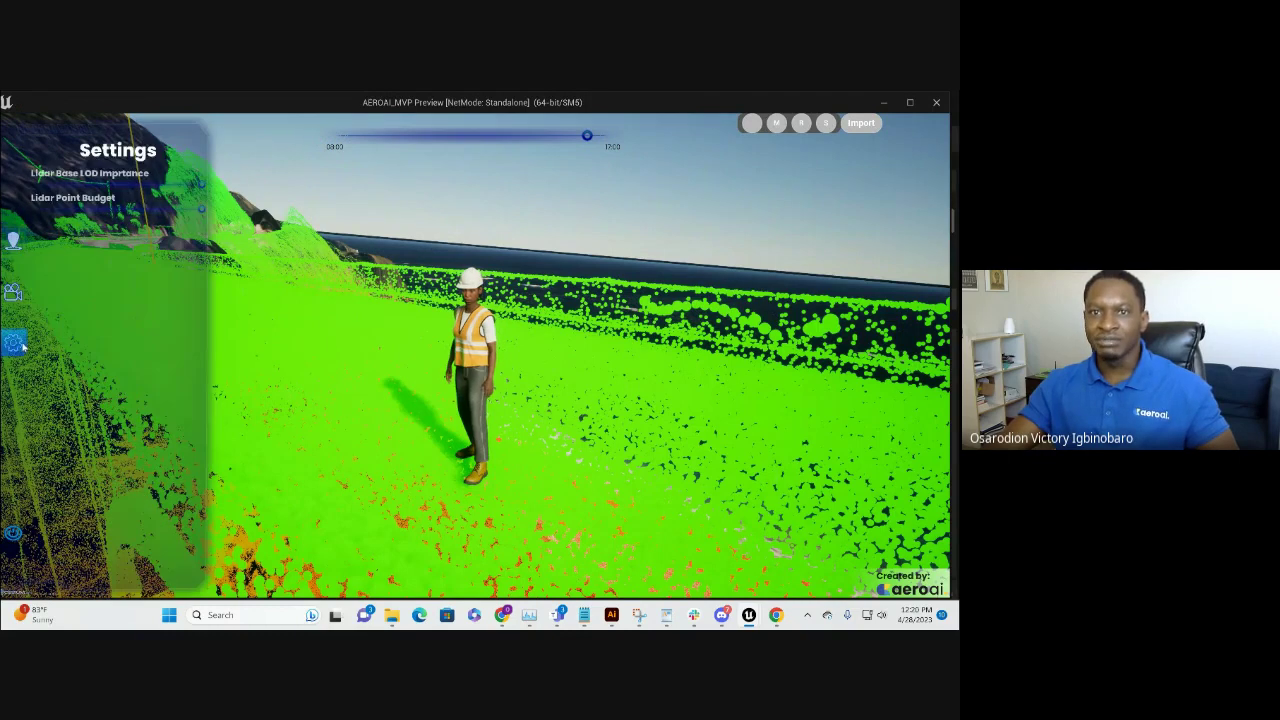
click(13, 240)
scroll(462, 383, up, 5)
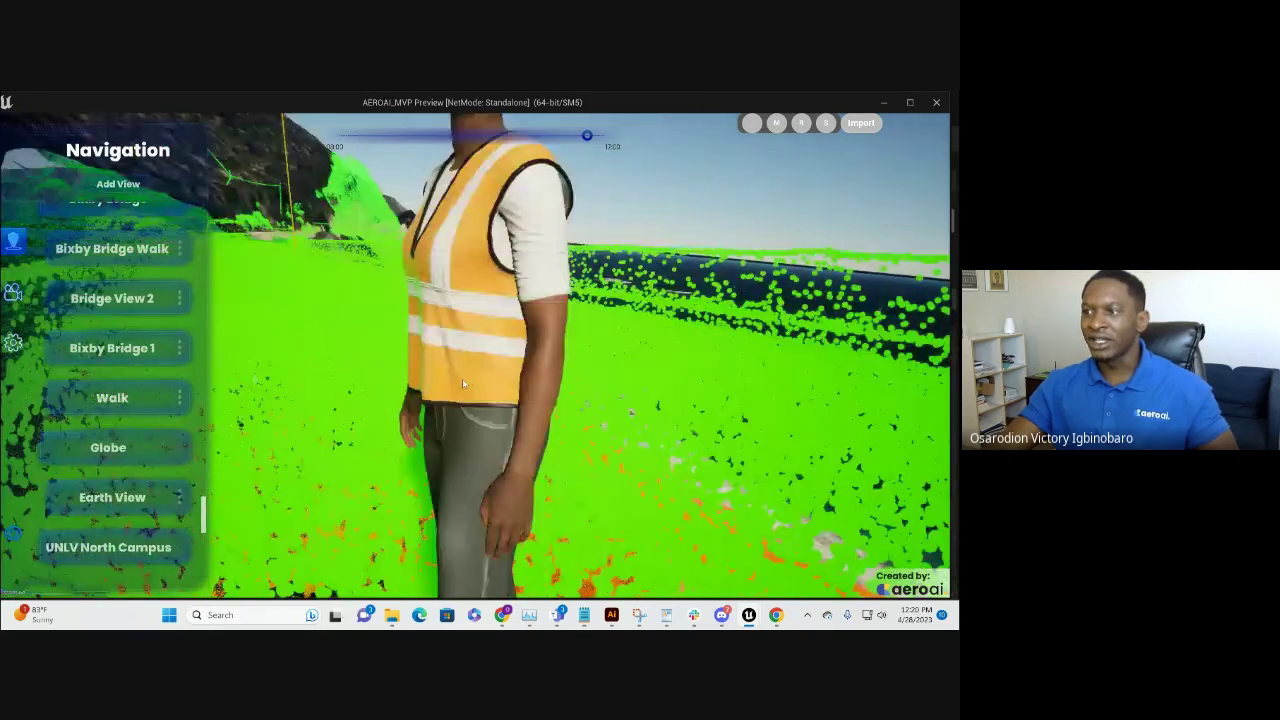
scroll(462, 383, down, 5)
Walk the worker forward along the green cliff path, orbiting the camera behind it.
drag(462, 383, 404, 388)
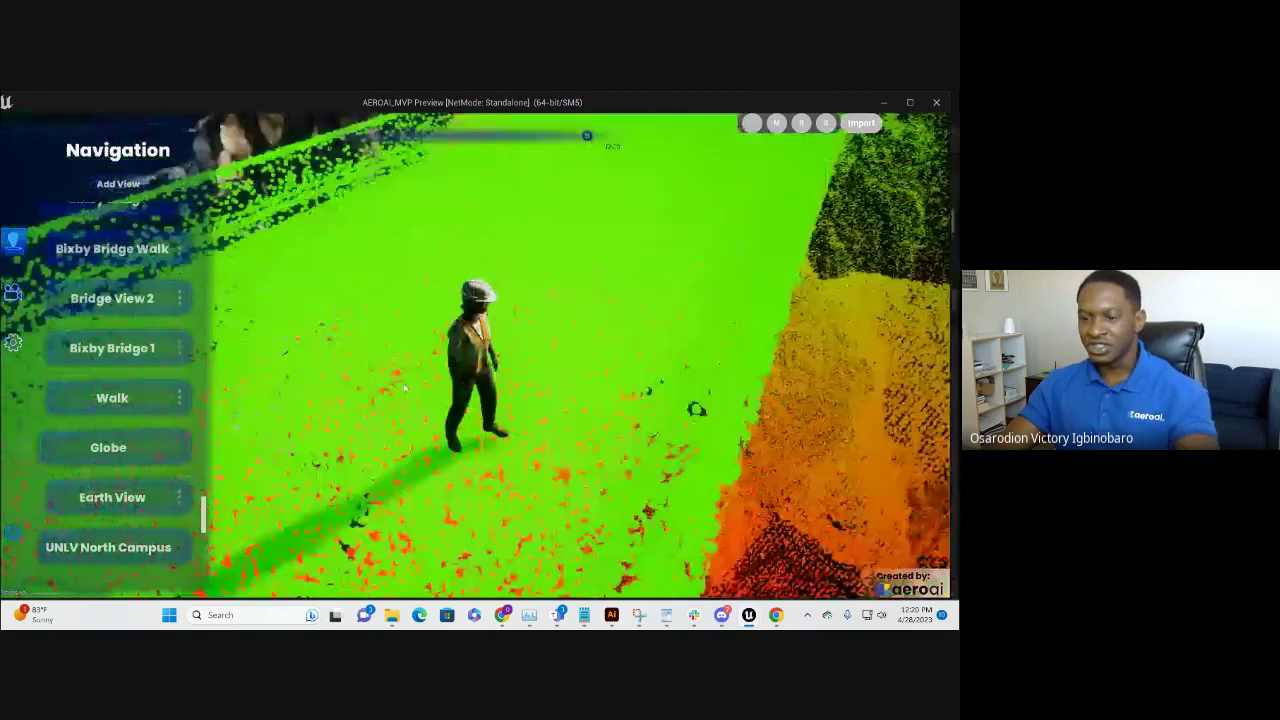
key(w)
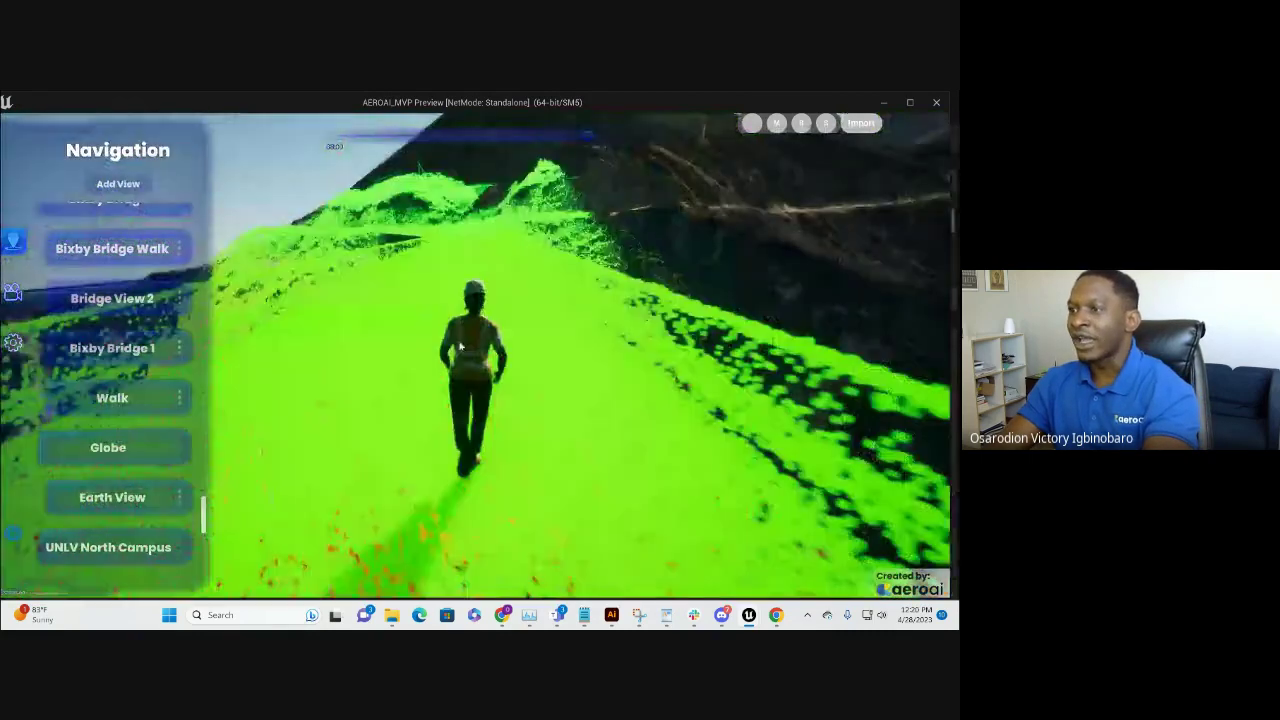
drag(462, 345, 476, 346)
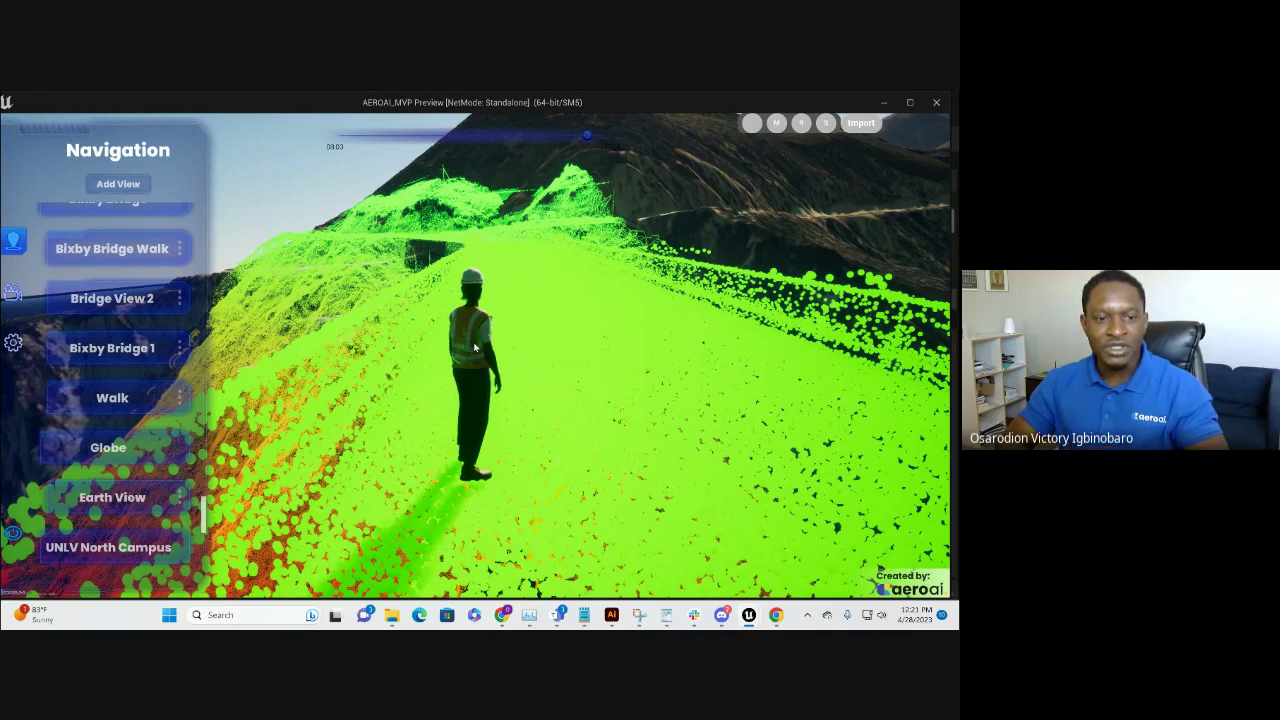
drag(476, 347, 505, 349)
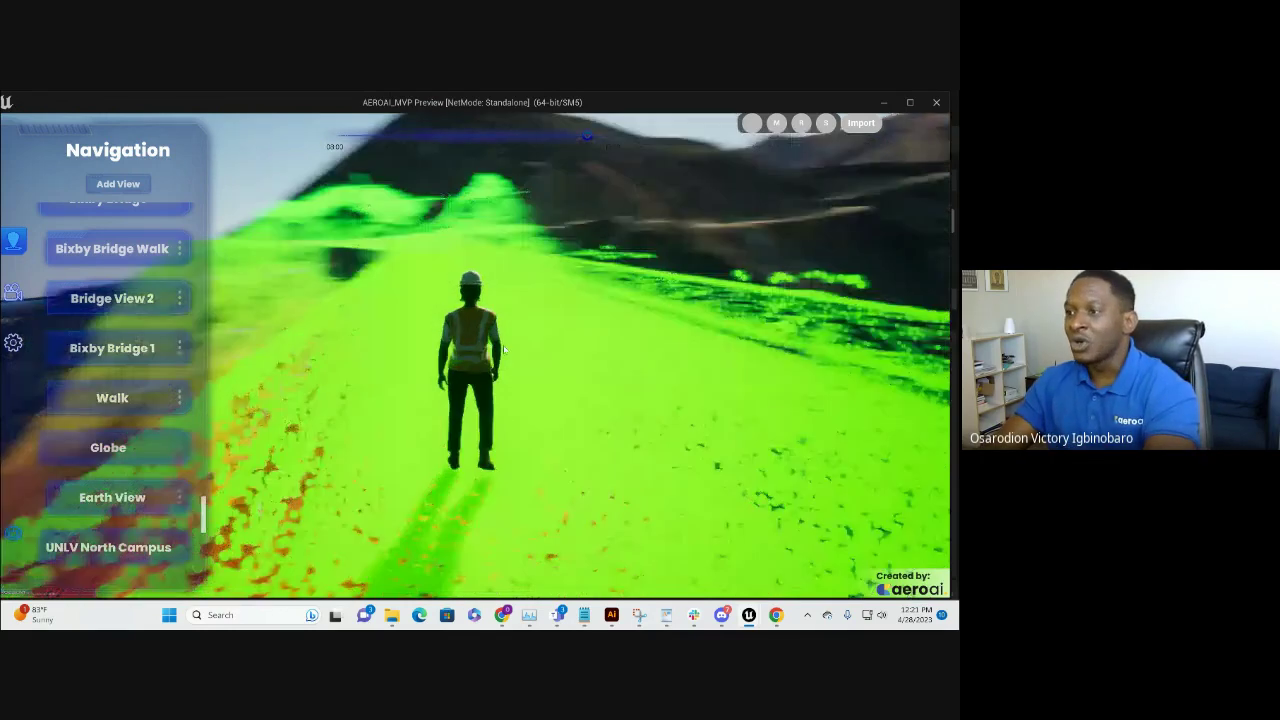
key(w)
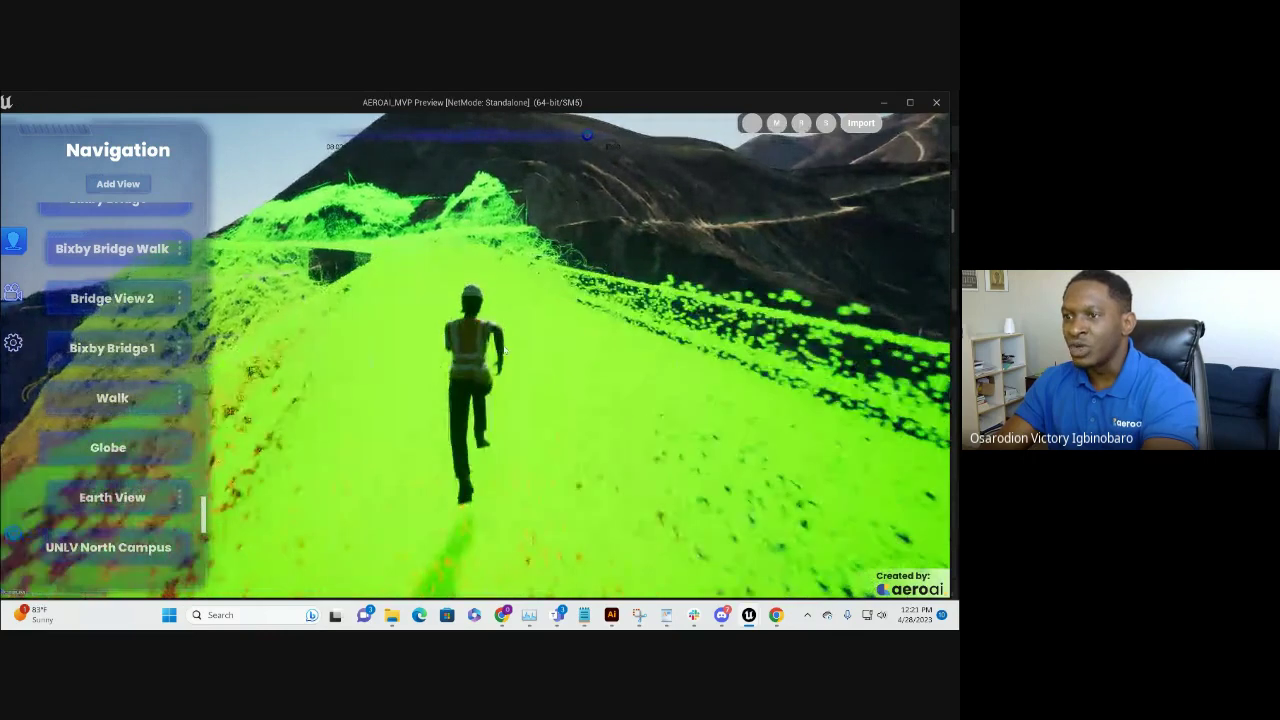
key(w)
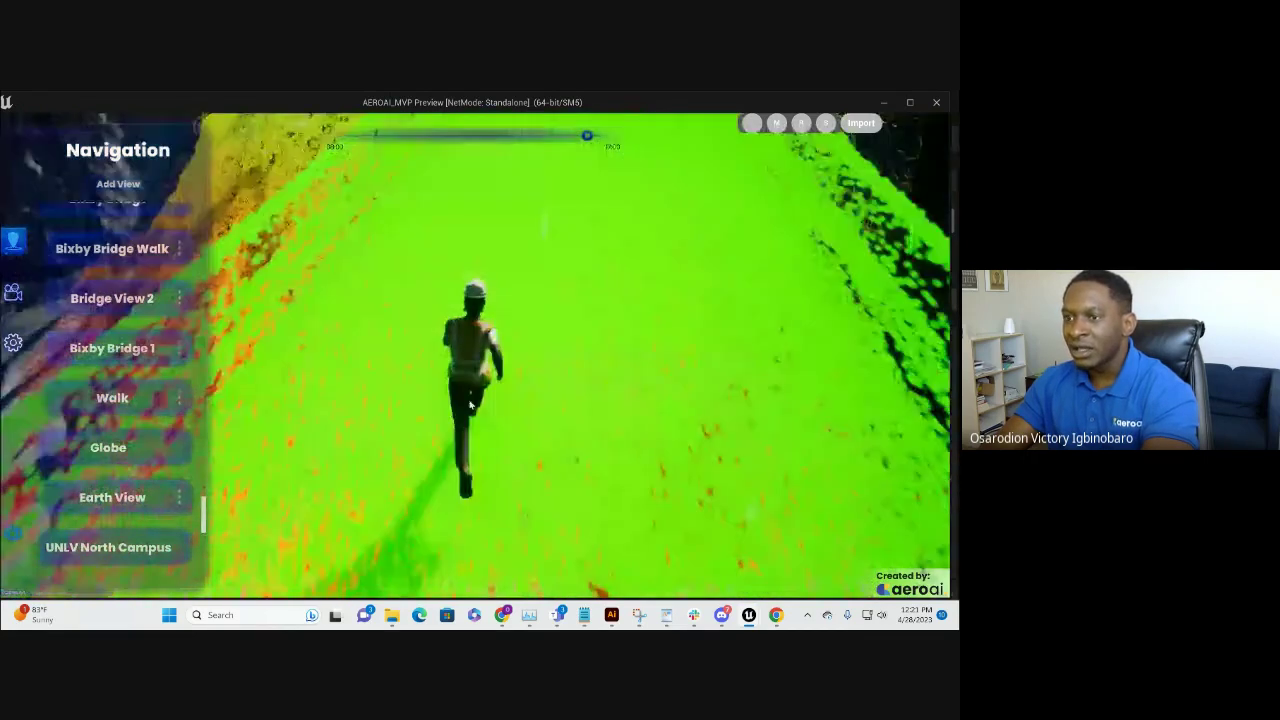
drag(490, 352, 320, 408)
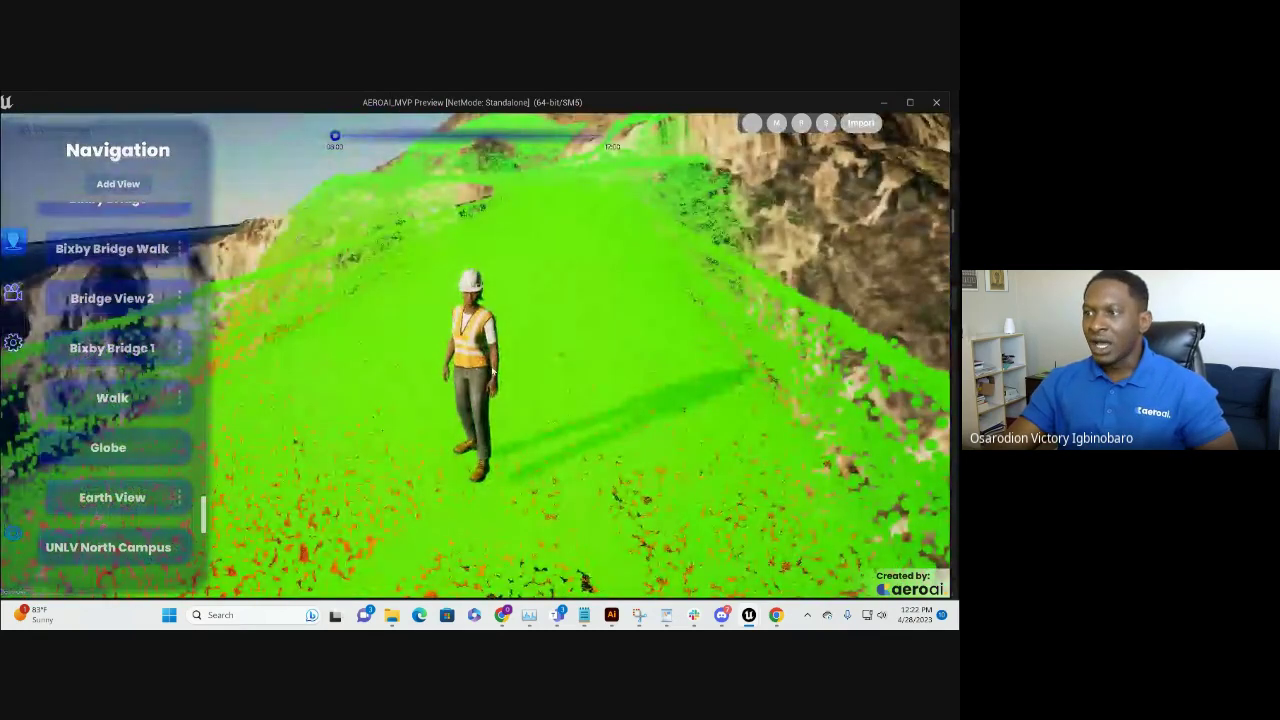
Orbit the camera along the trail and browse the Navigation list of saved views.
drag(588, 445, 507, 385)
scroll(204, 303, up, 10)
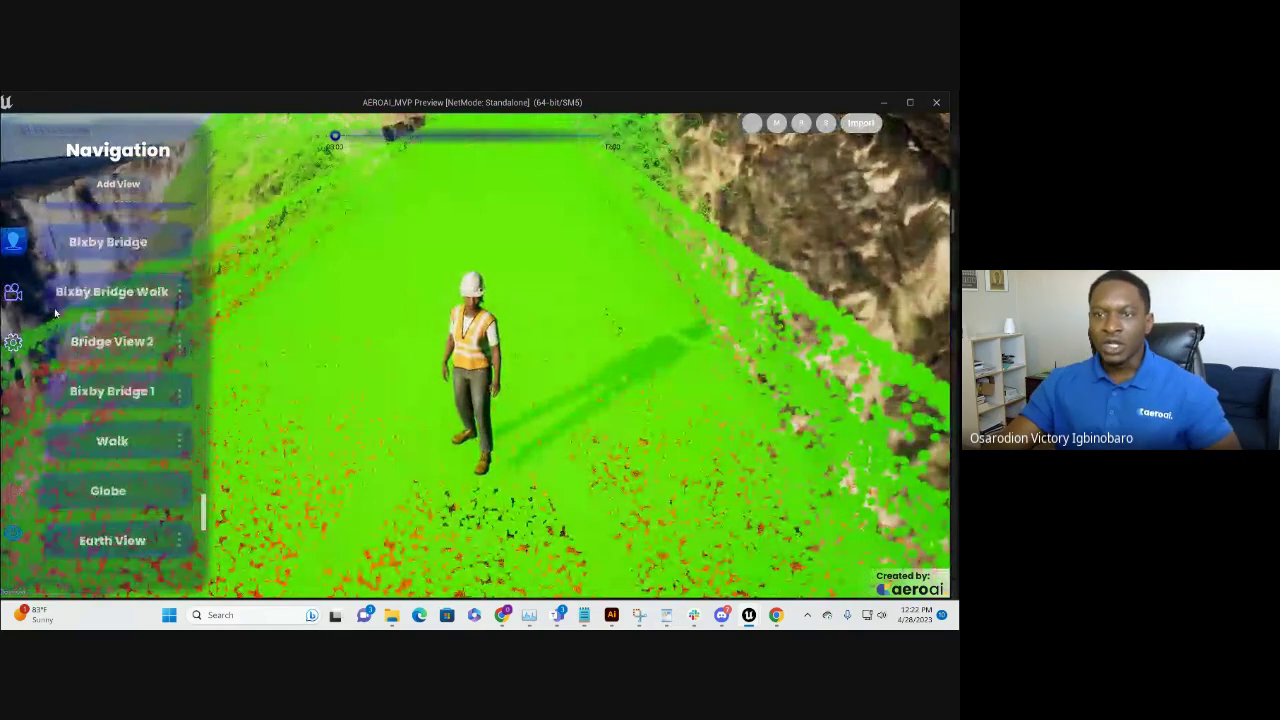
scroll(204, 303, down, 15)
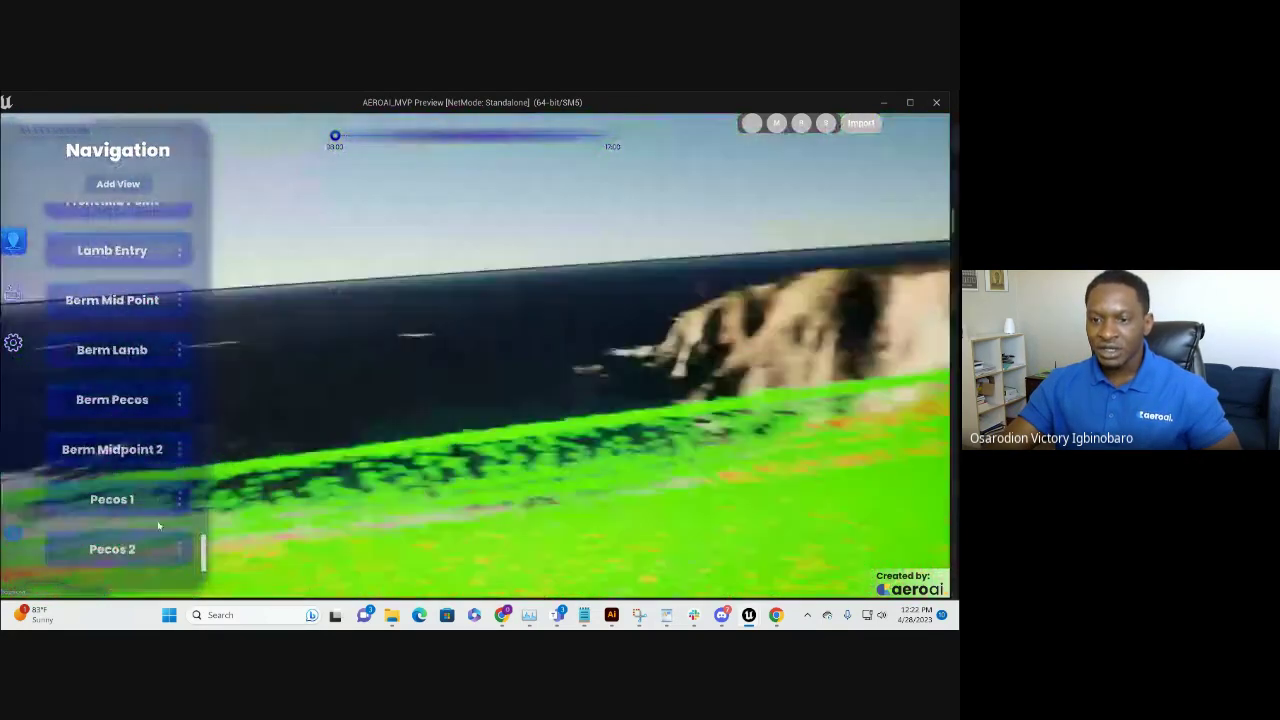
scroll(145, 368, up, 1)
scroll(145, 363, up, 3)
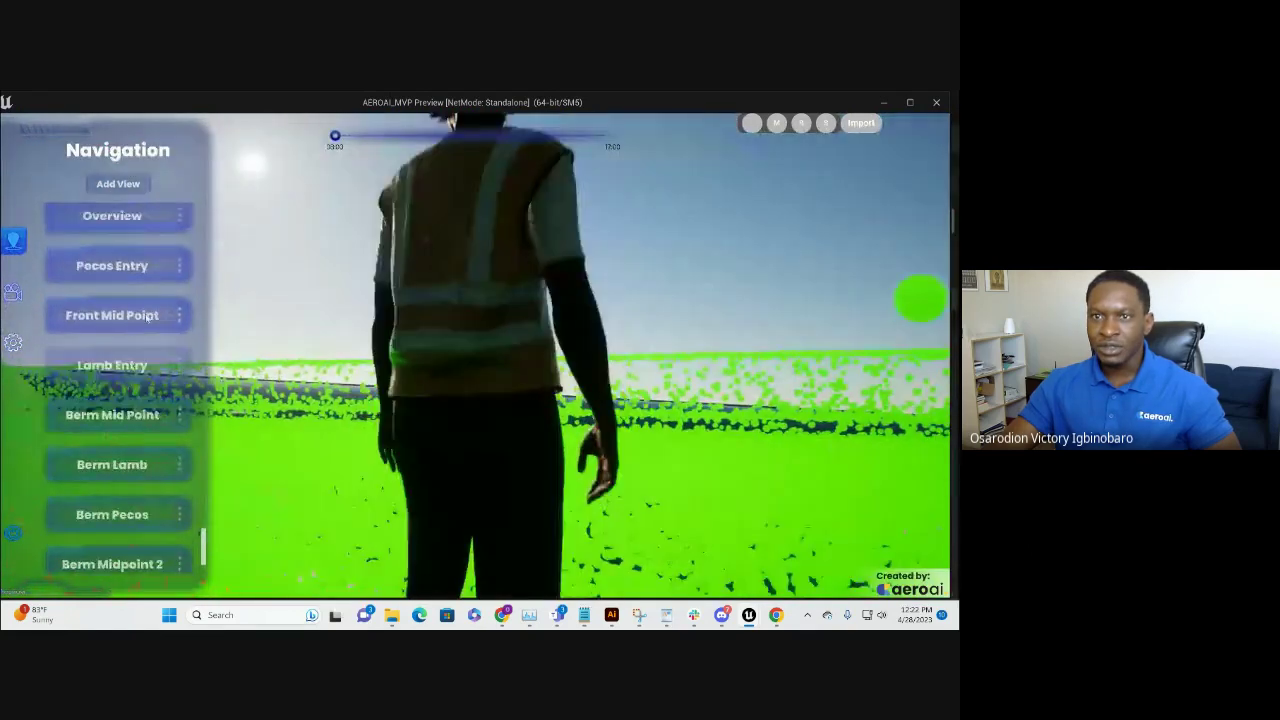
scroll(124, 323, up, 4)
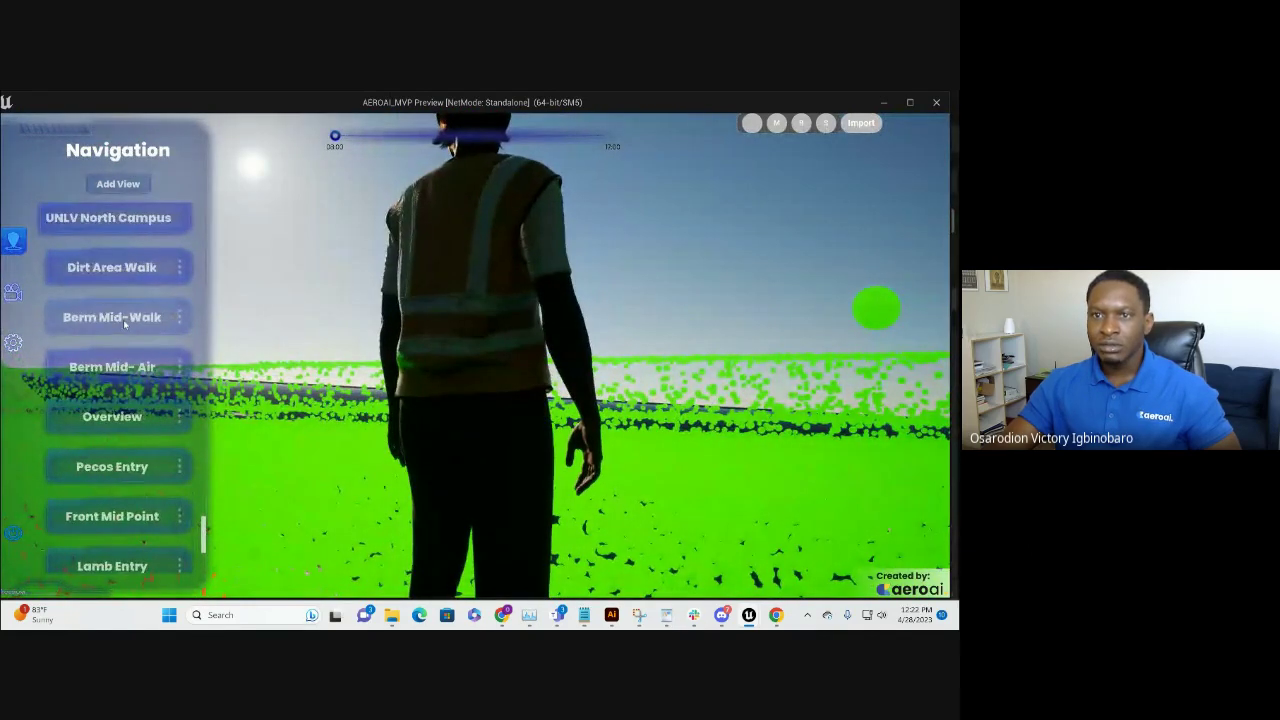
scroll(131, 428, down, 3)
Switch to another saved view, pulling out to the whole-Earth globe from space.
click(135, 431)
scroll(130, 400, up, 3)
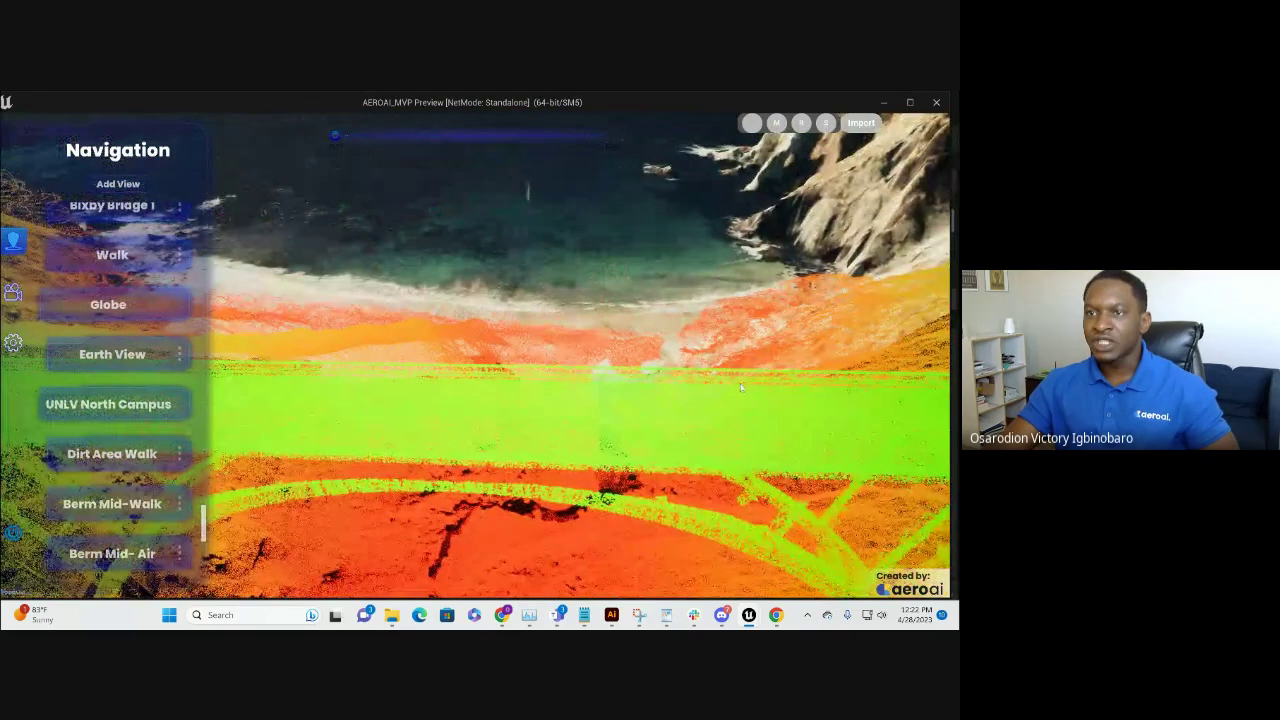
scroll(115, 397, down, 1)
scroll(115, 397, down, 3)
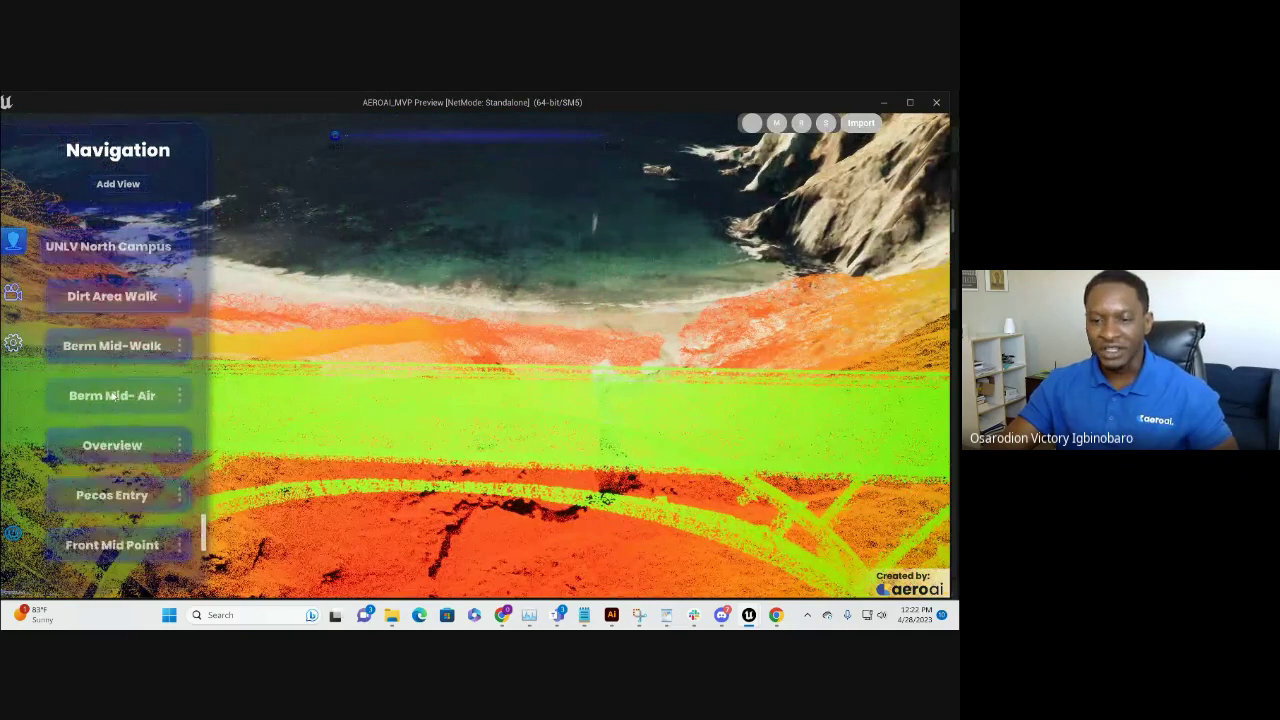
scroll(115, 397, up, 3)
scroll(115, 397, up, 1)
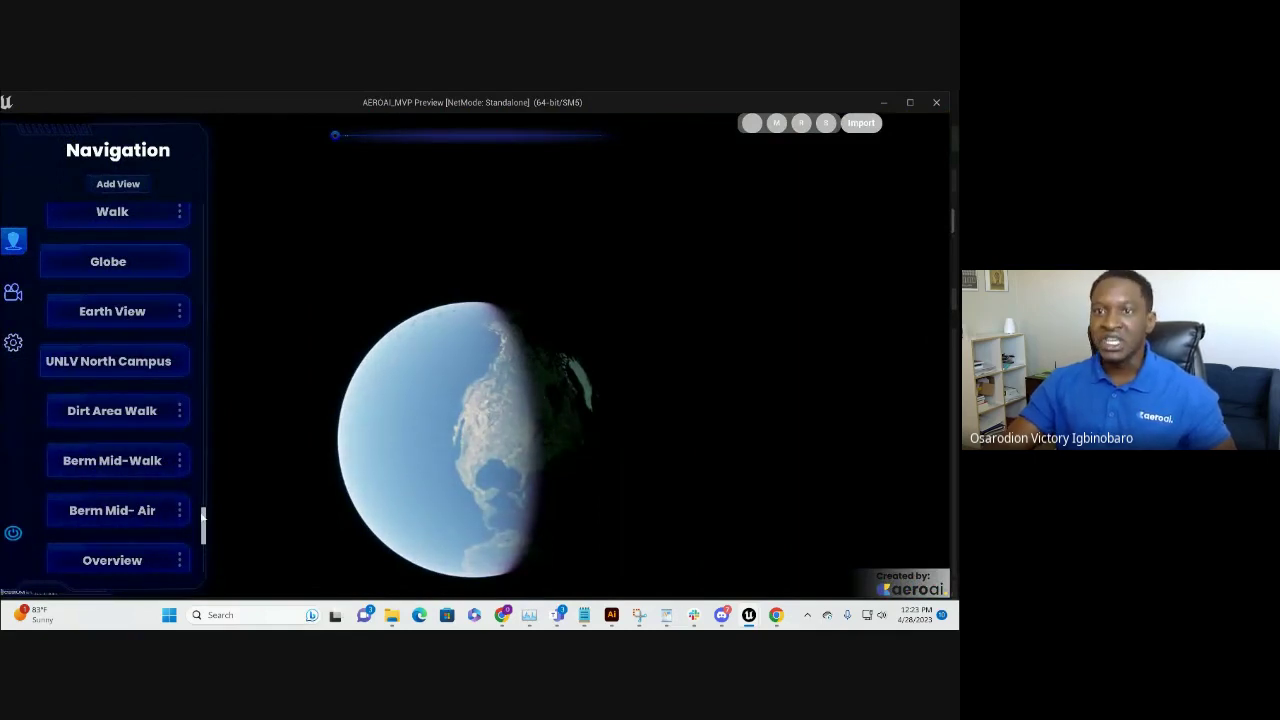
Select Overview in the Navigation list to fly from the globe to the desert construction site.
drag(202, 515, 199, 202)
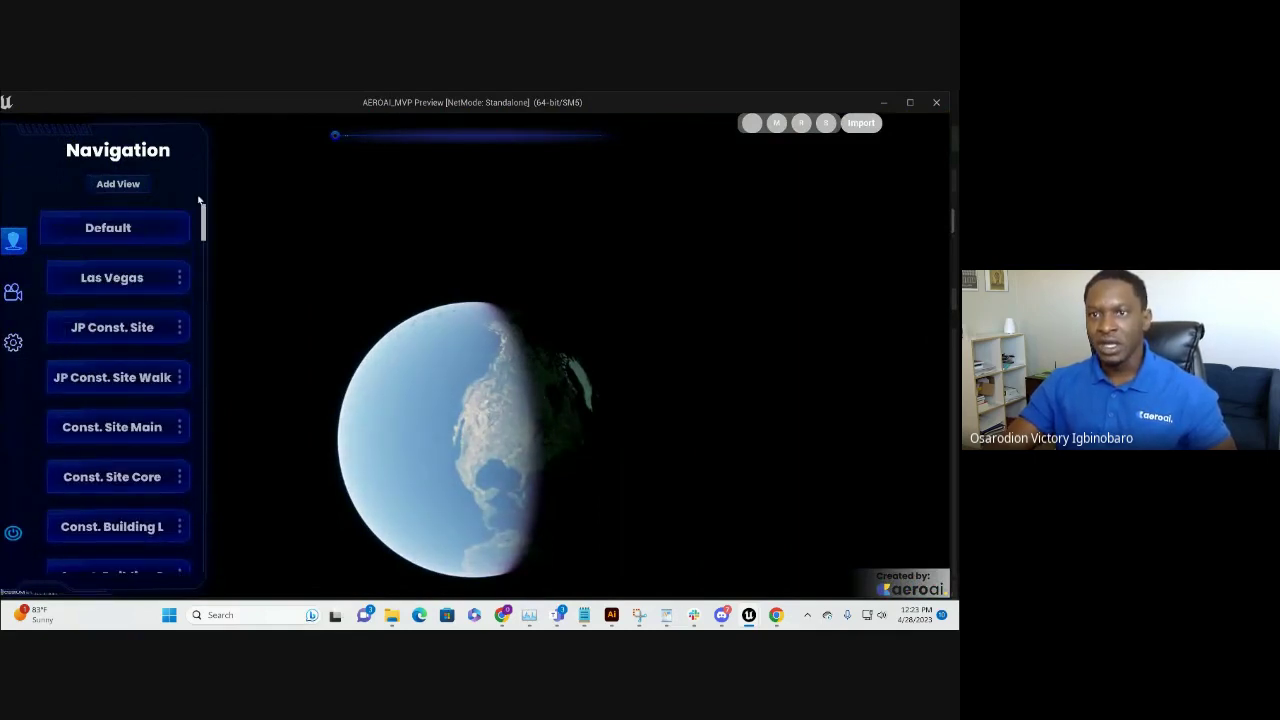
scroll(197, 215, down, 3)
scroll(197, 215, up, 3)
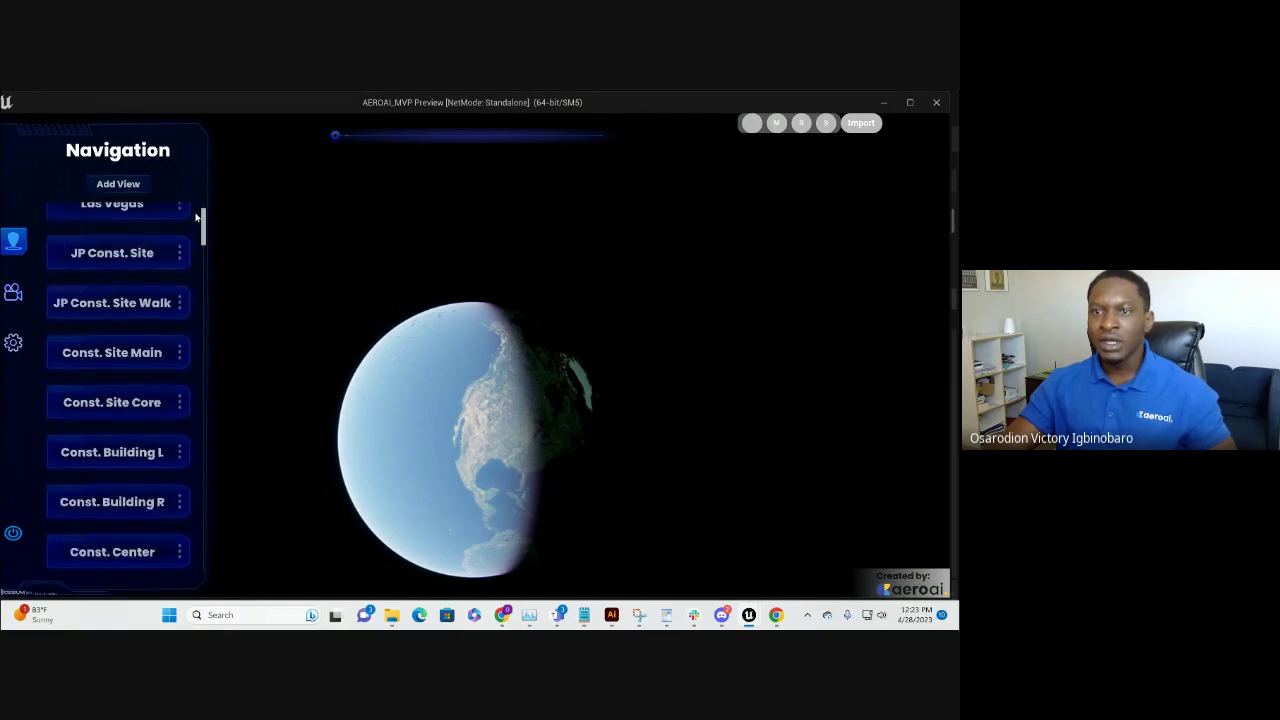
scroll(197, 213, down, 10)
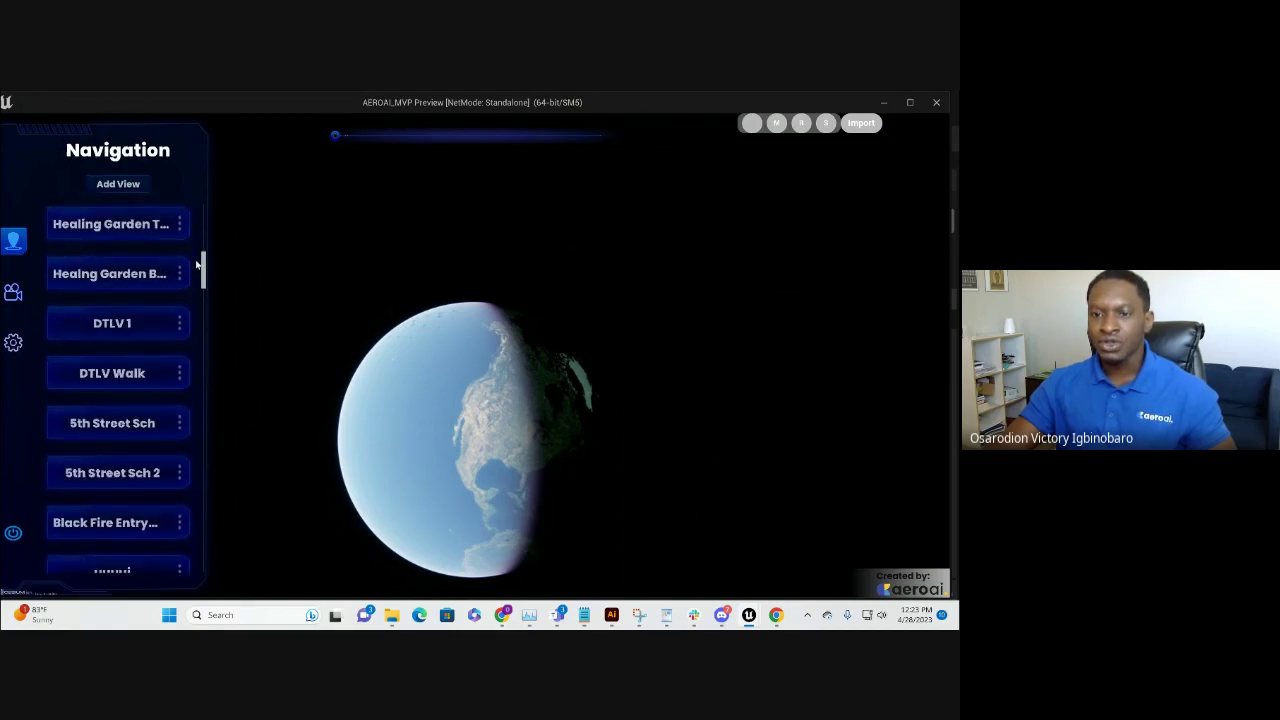
scroll(202, 214, up, 10)
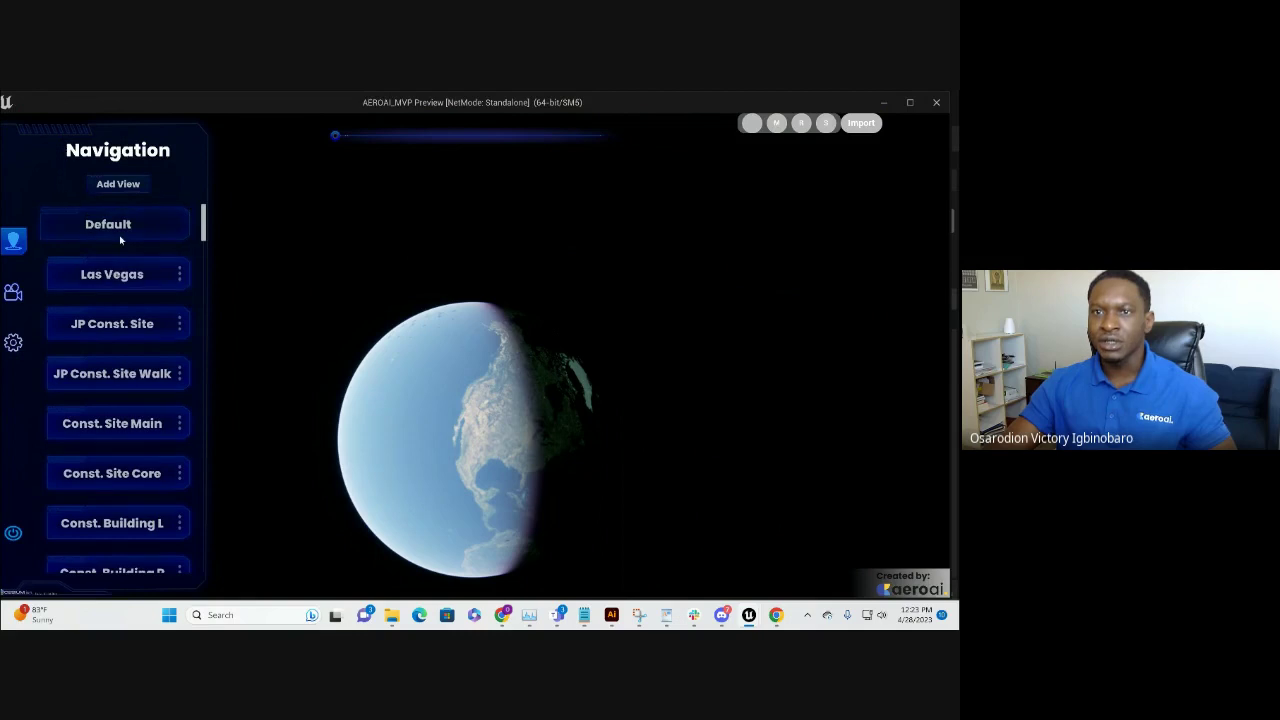
scroll(119, 235, down, 1)
click(140, 306)
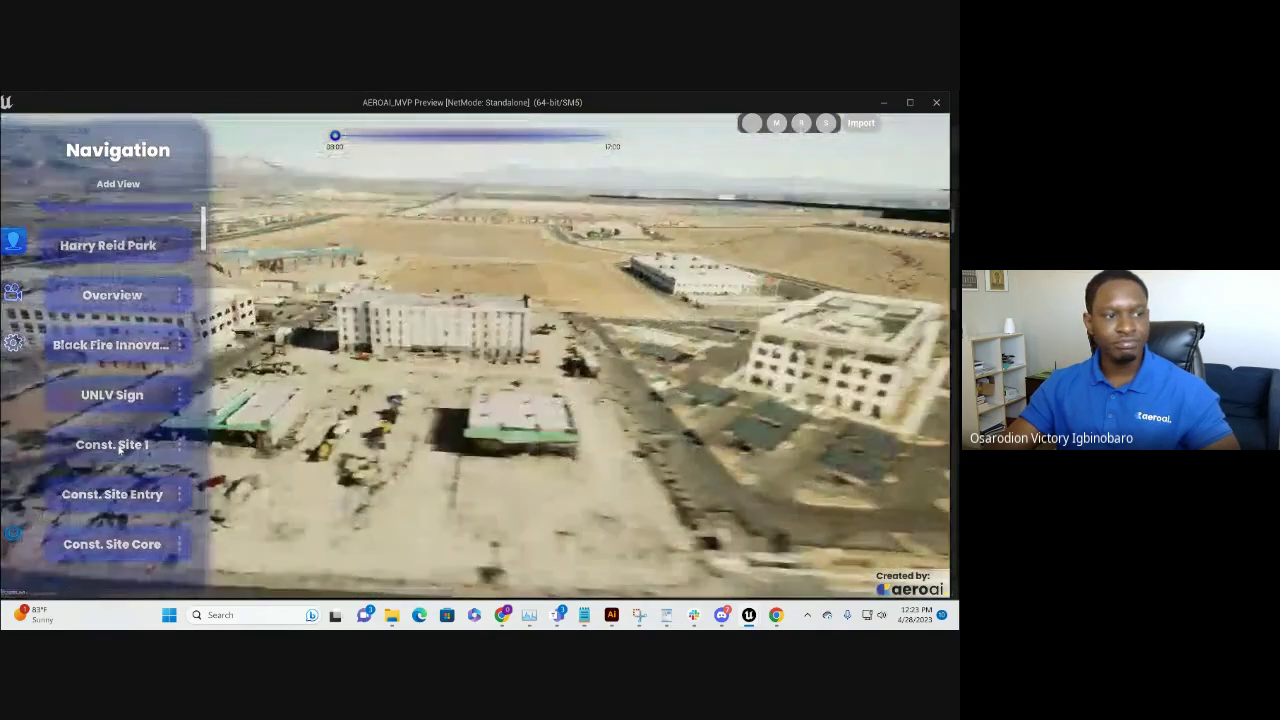
Jump to Const. Site 1 at about 11:11, swing toward the road, and open the site photo.
click(119, 448)
drag(337, 136, 428, 162)
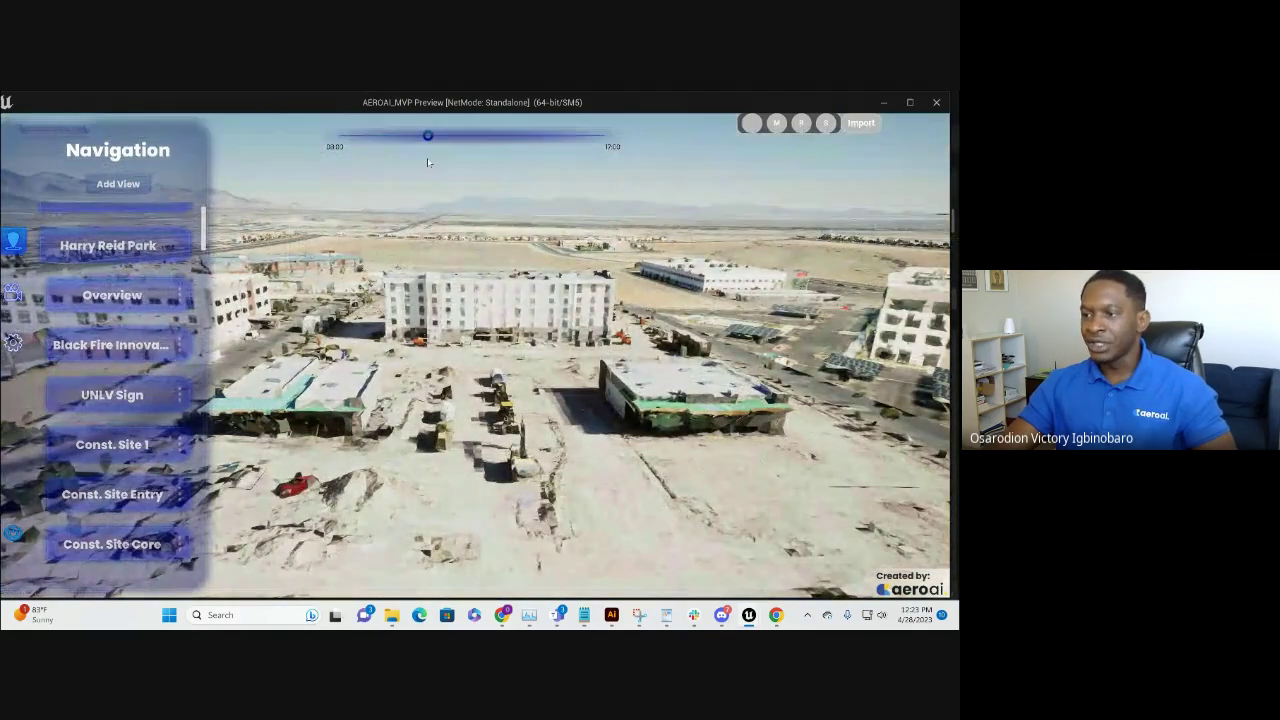
scroll(428, 162, down, 2)
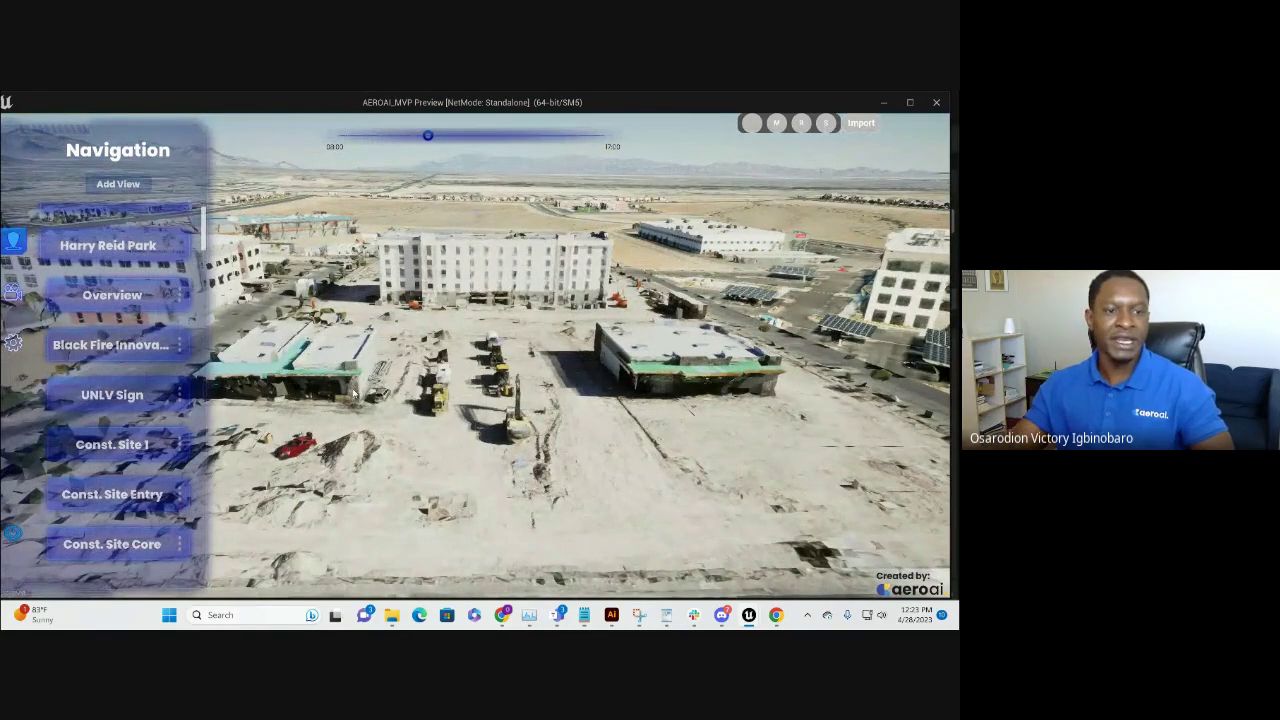
drag(353, 395, 737, 547)
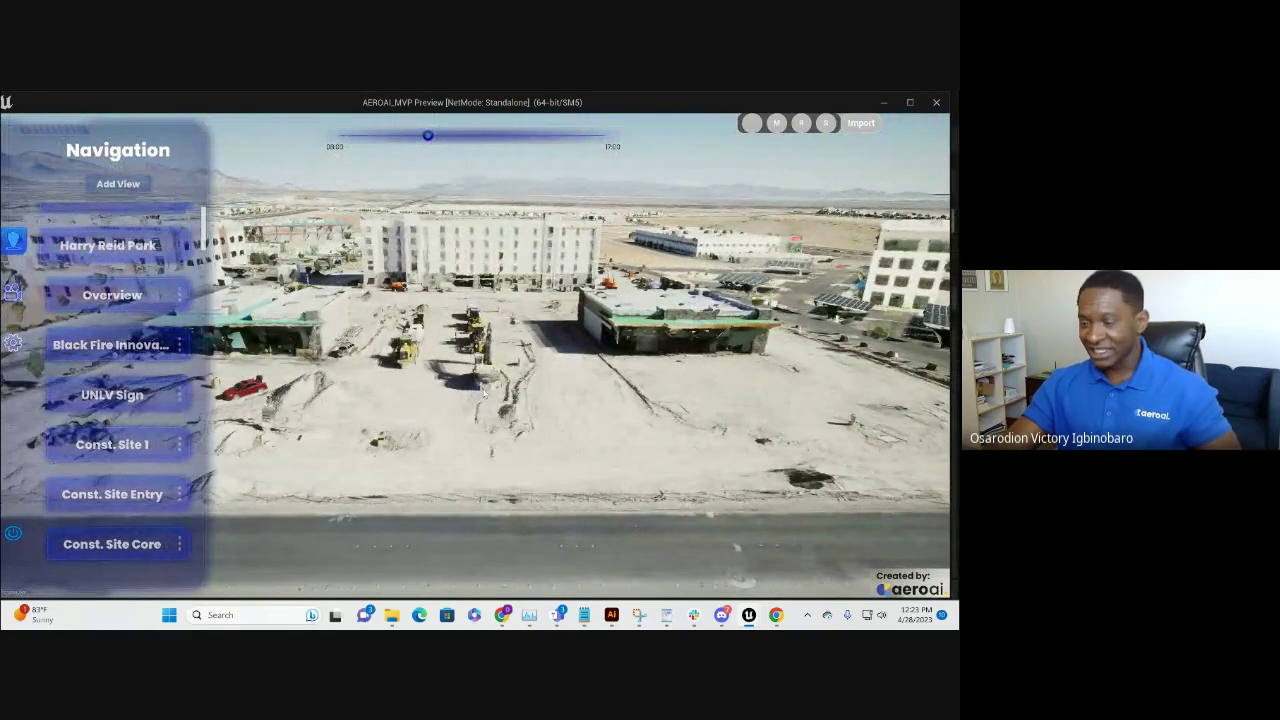
click(737, 547)
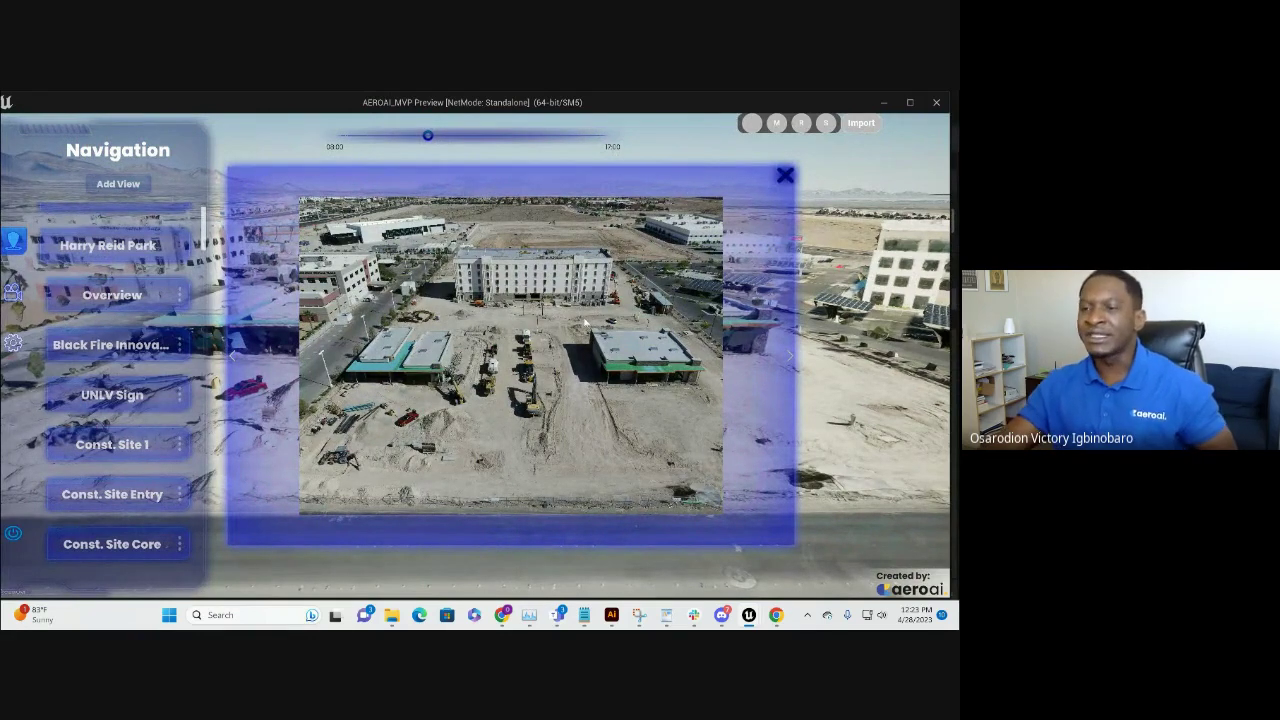
Page past the top-down aerial to the side-by-side comparison image, then close the popup.
click(788, 355)
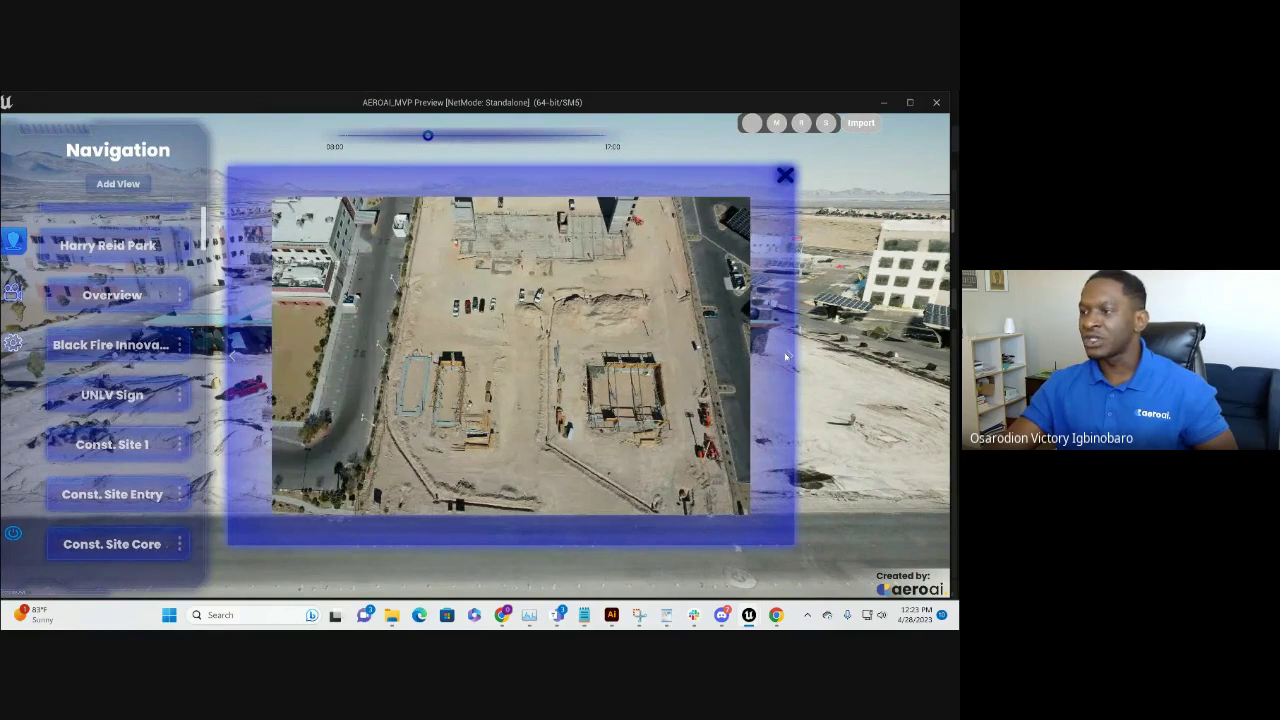
click(787, 355)
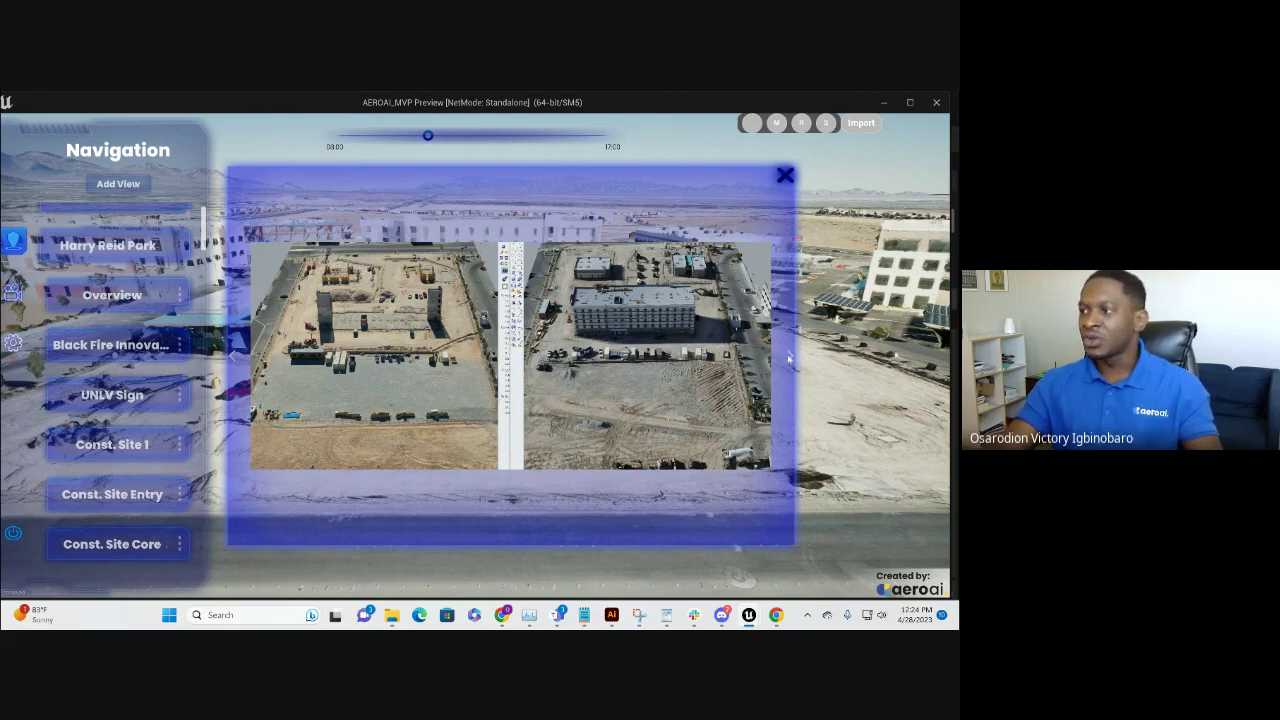
click(785, 175)
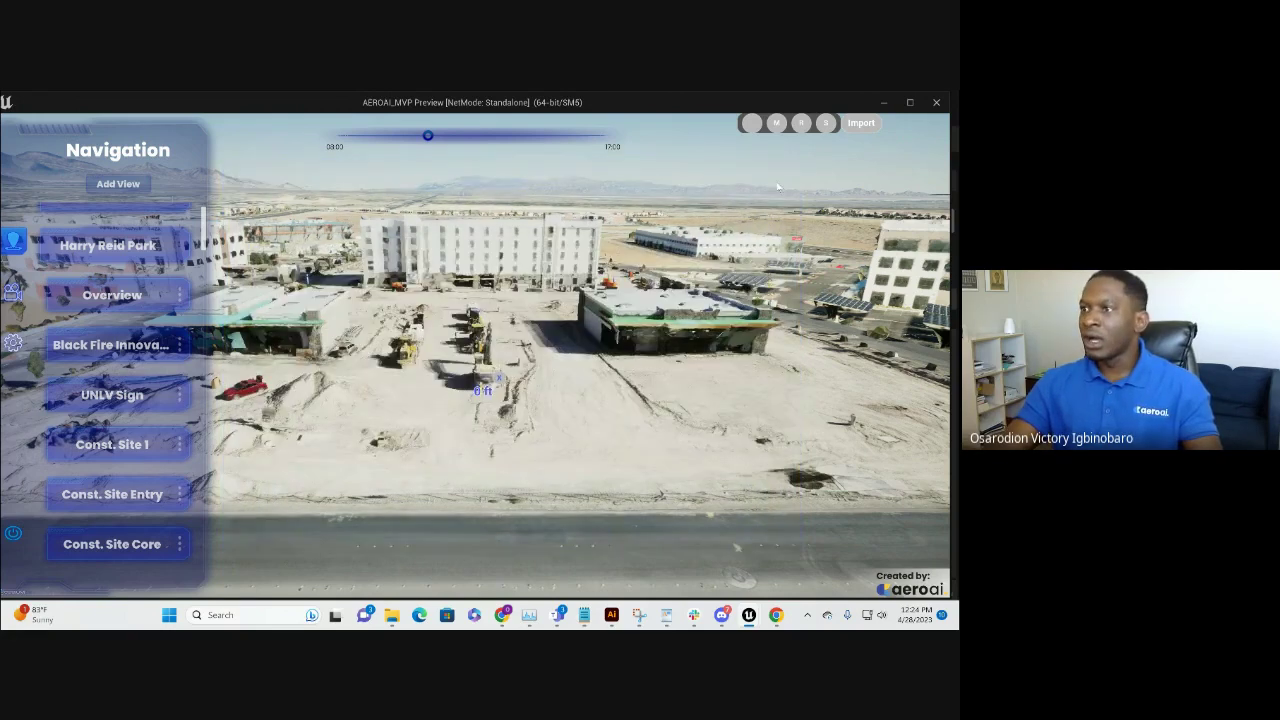
Reopen the drone photos at the hotel shot, advance to the construction-site aerial, then close them.
click(468, 198)
click(787, 356)
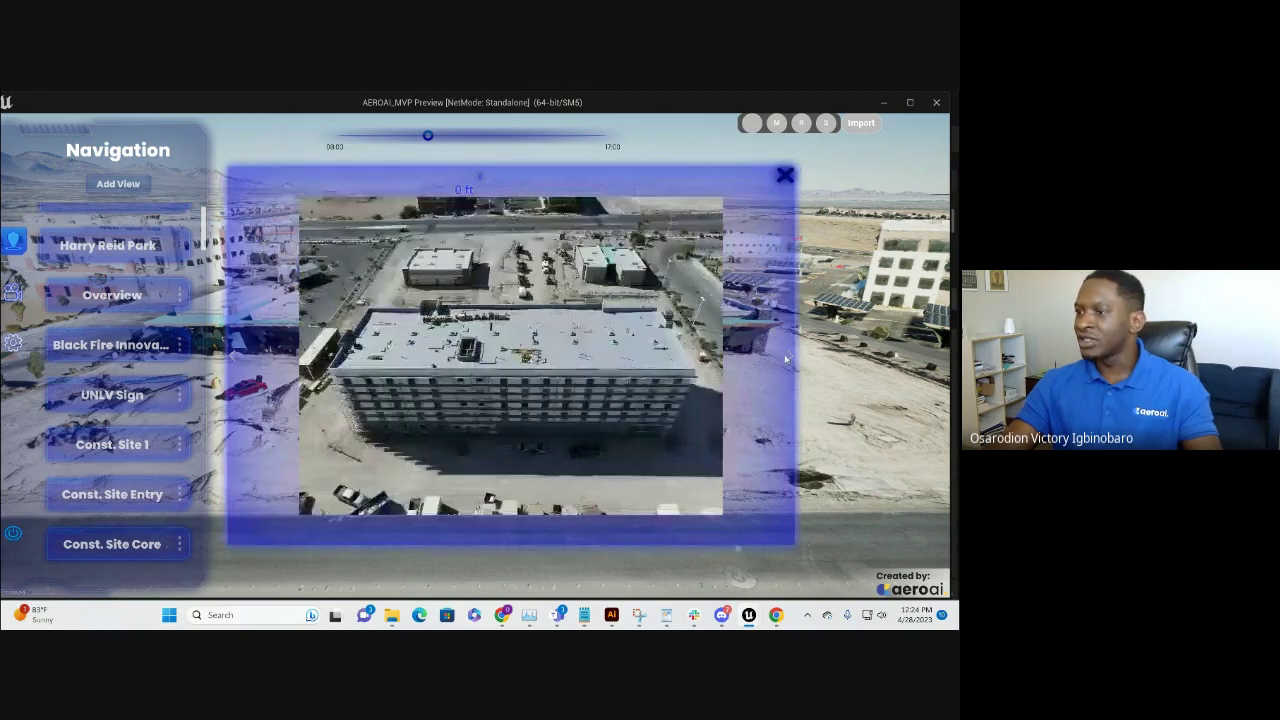
click(787, 356)
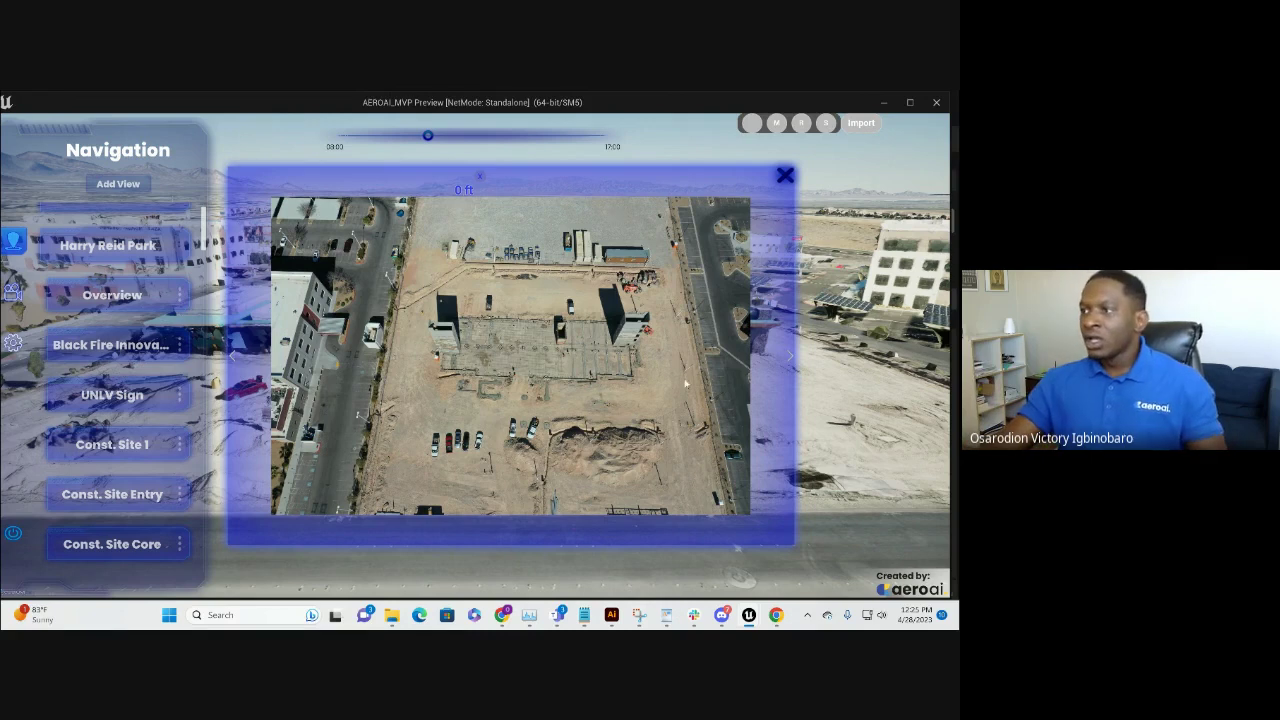
click(785, 175)
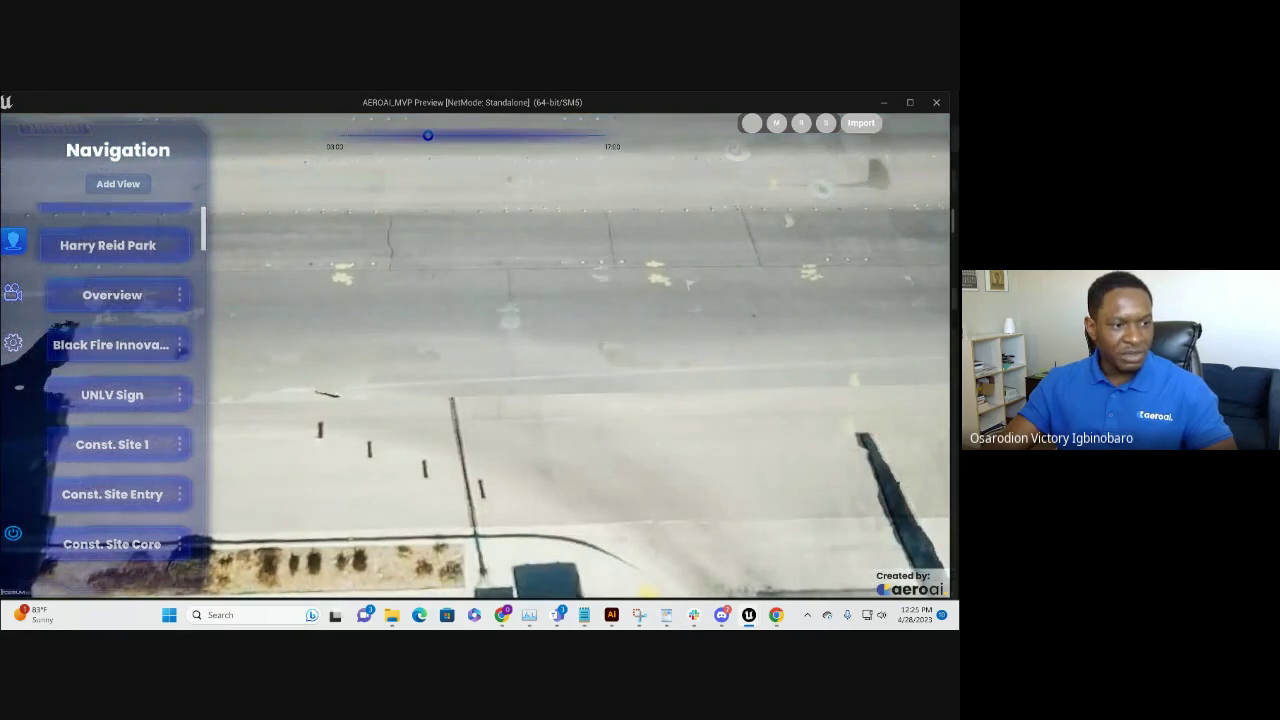
Hide the AeroAI site viewer with Escape to reveal the desktop.
key(Escape)
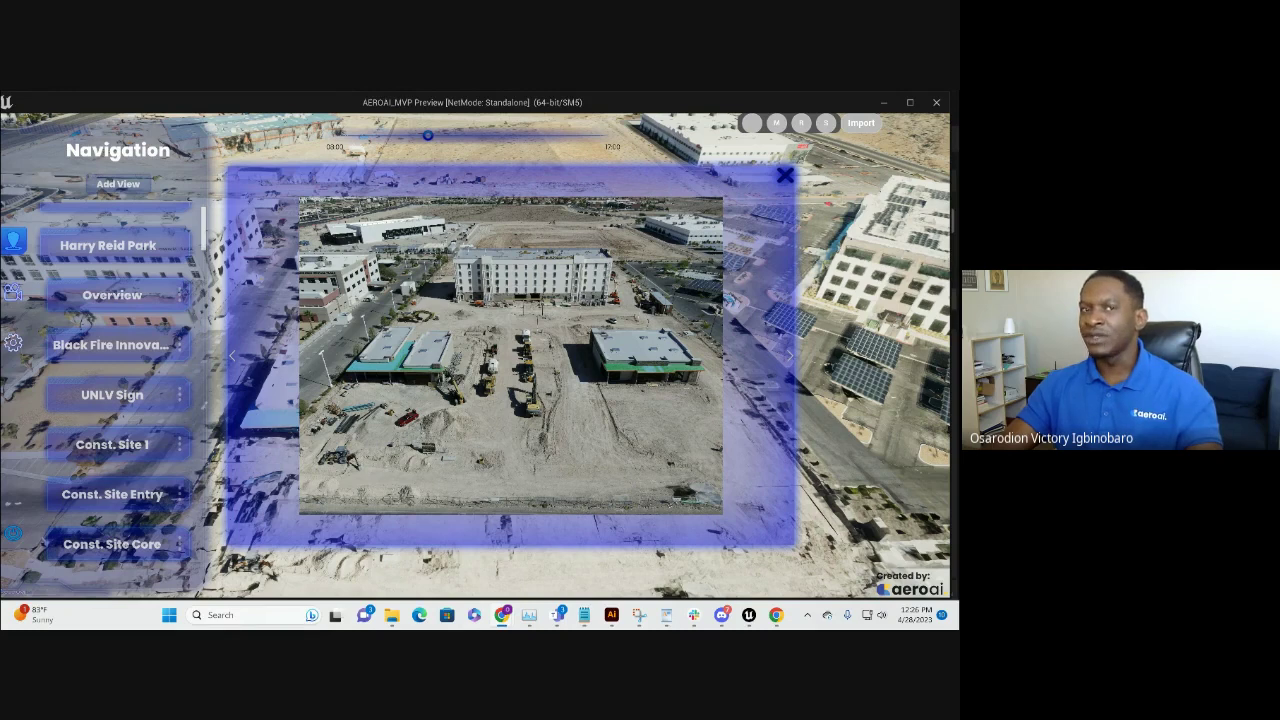
Switch to maximized Chrome and play the Construction Drone Data Analytics video full screen to its 0:40 end.
key(alt+Tab)
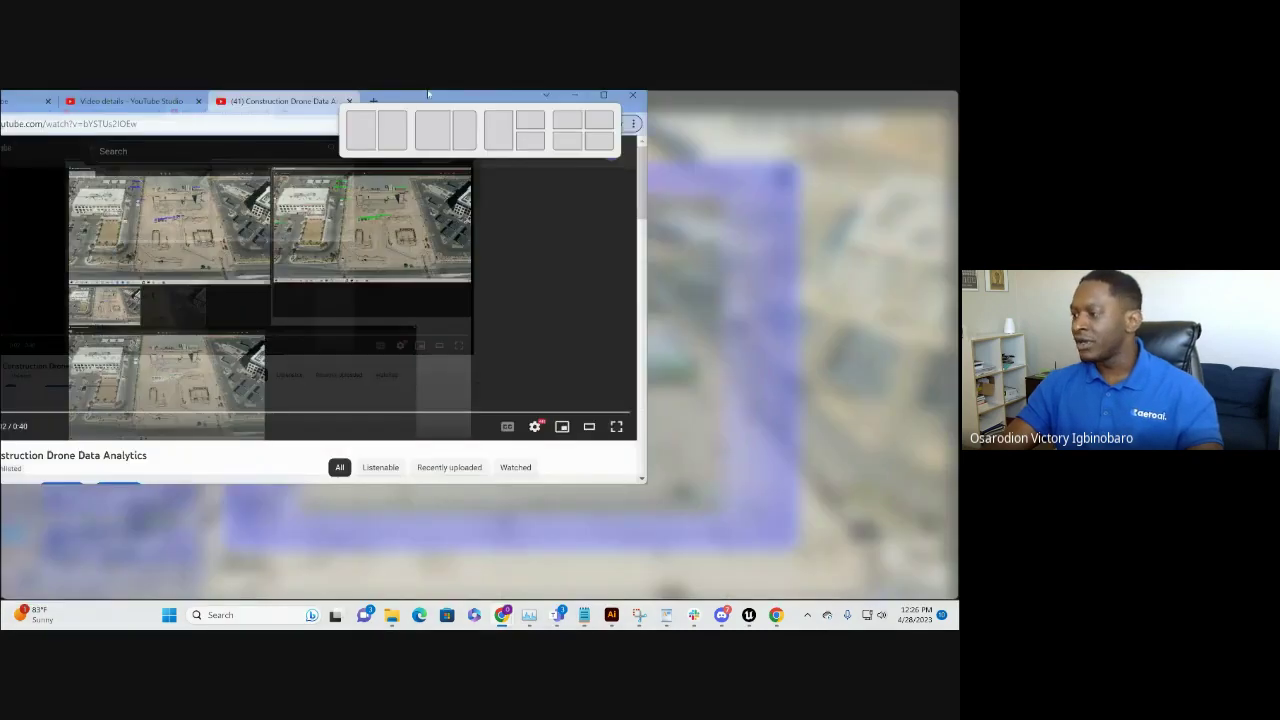
key(super+Up)
click(737, 446)
key(f)
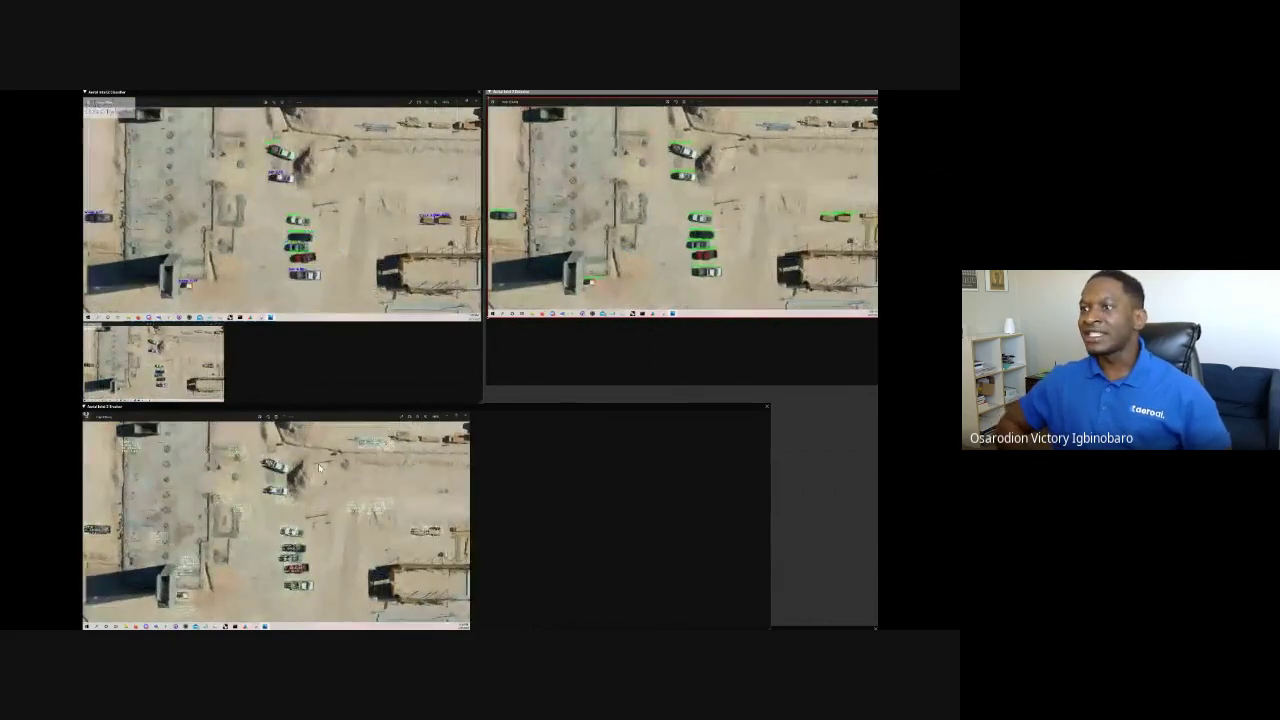
mouse_move(265, 485)
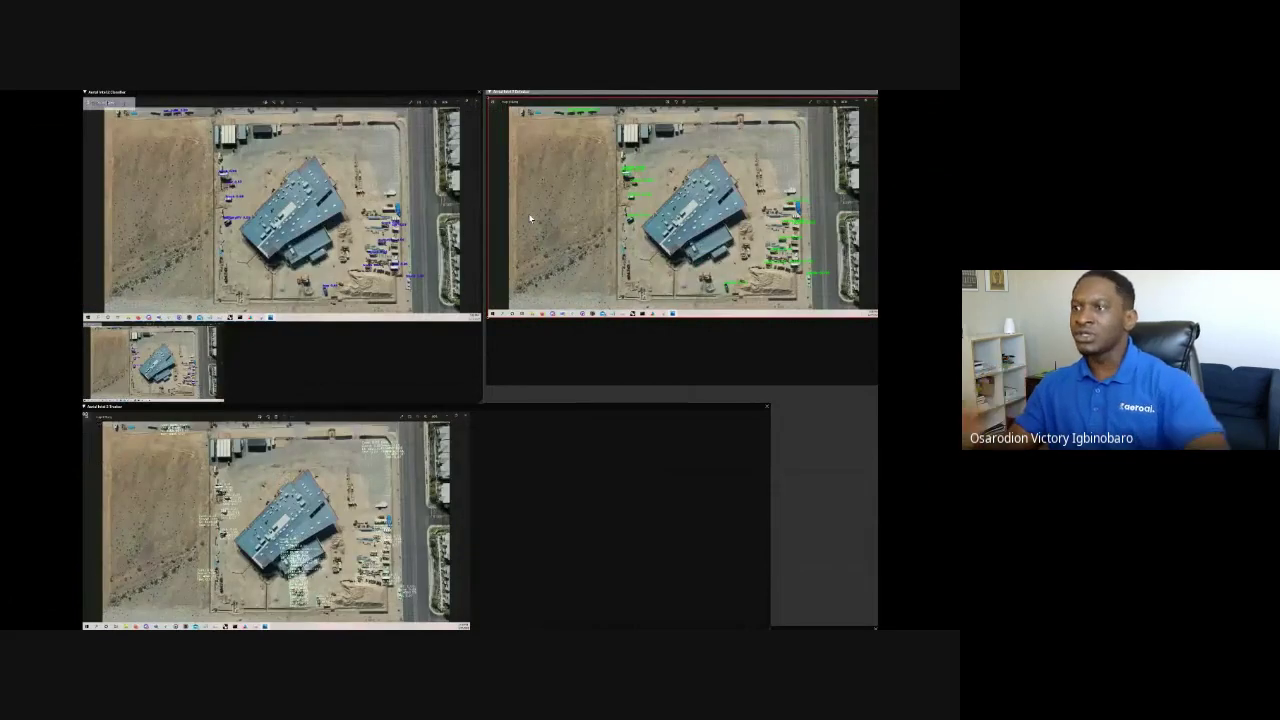
mouse_move(544, 210)
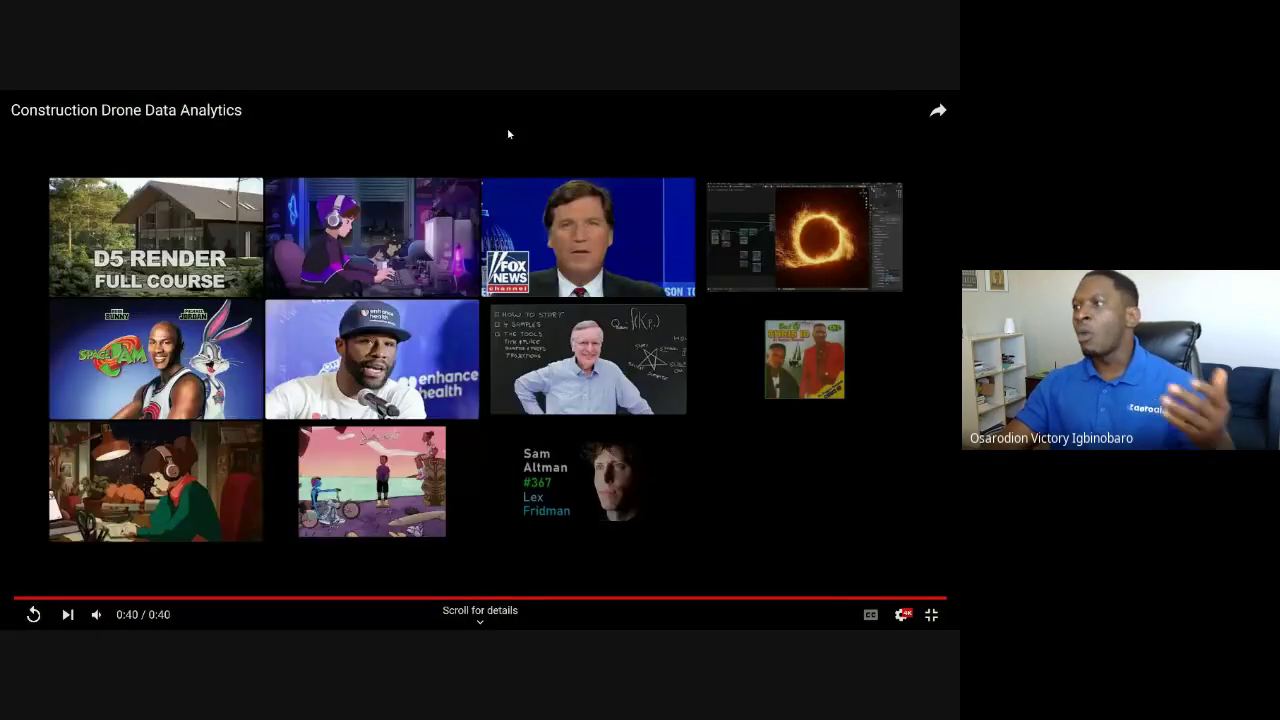
Exit full screen, then move and minimize Chrome to reveal the AeroAI preview.
click(931, 614)
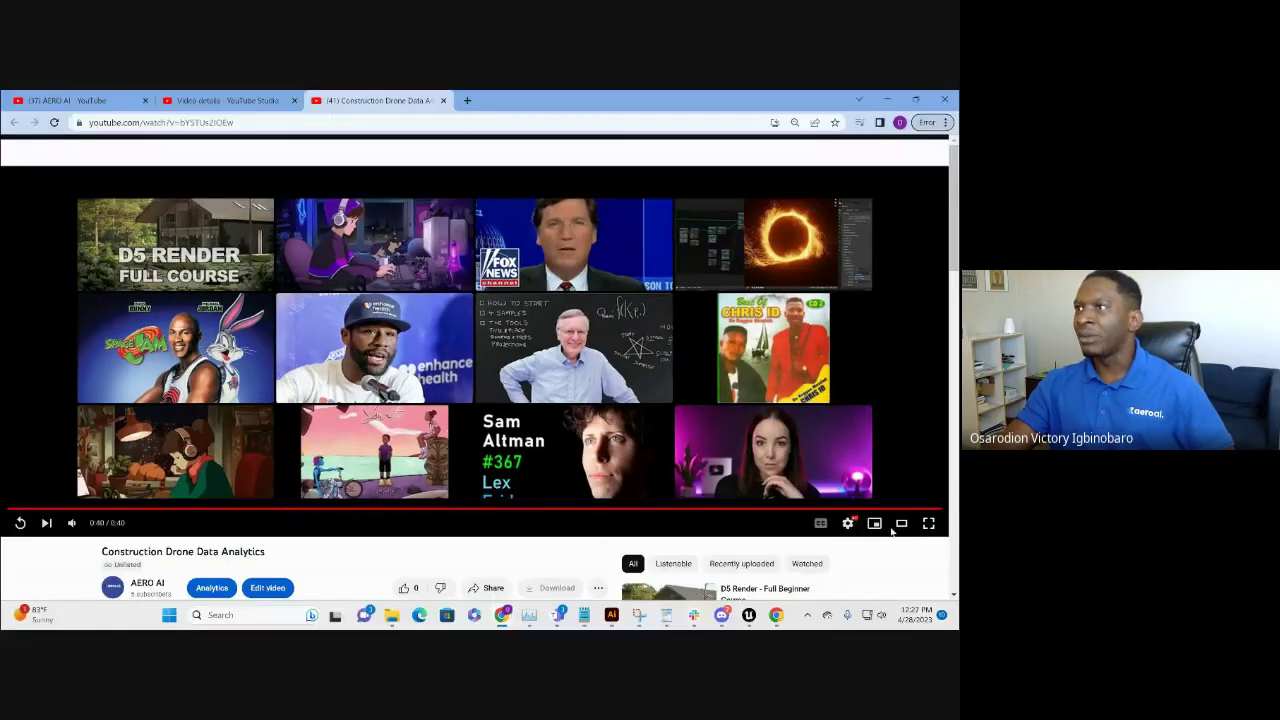
drag(820, 26, 30, 201)
click(62, 201)
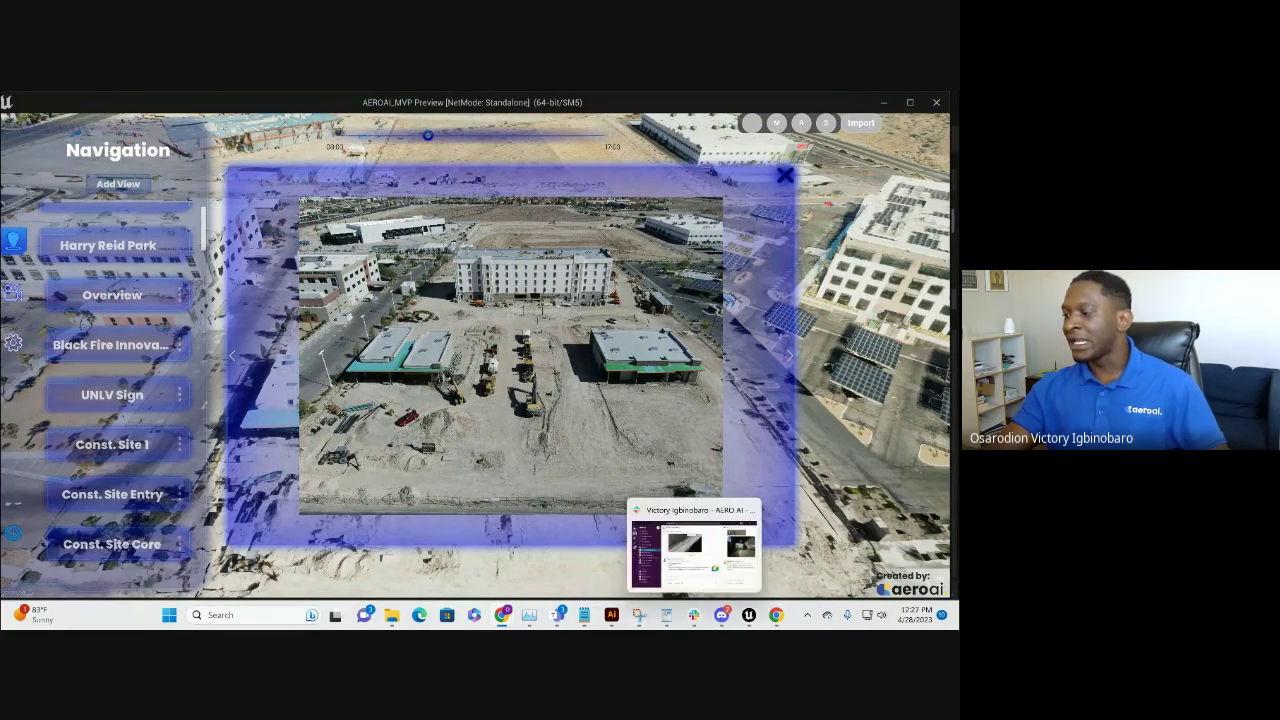
Close the drone photo, scroll the Navigation list up, and reopen the site's oblique photo.
mouse_move(749, 615)
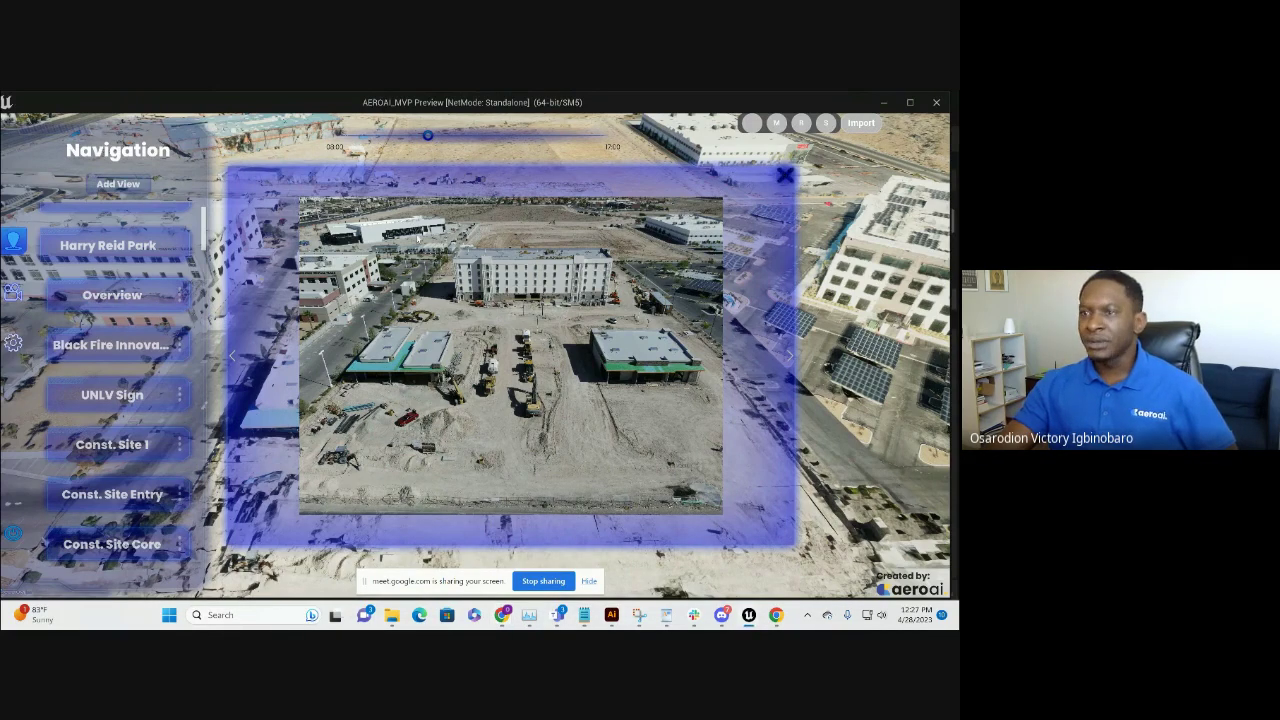
click(786, 179)
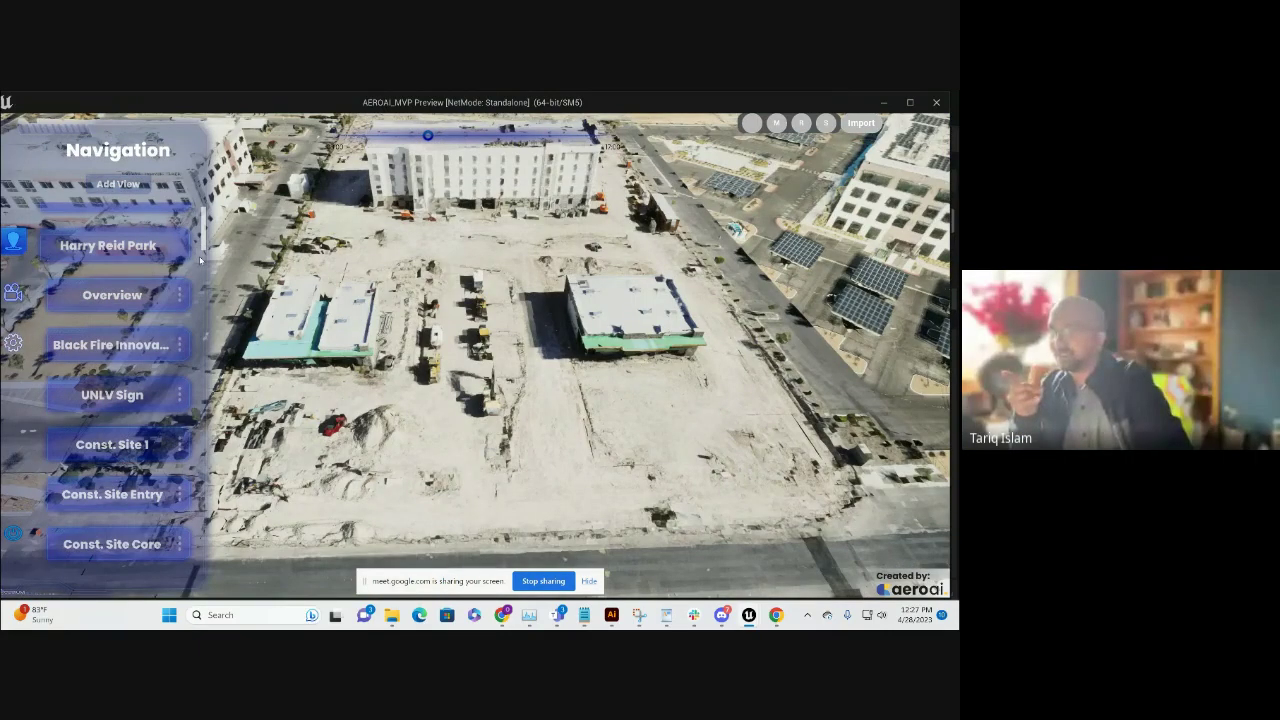
scroll(200, 260, up, 2)
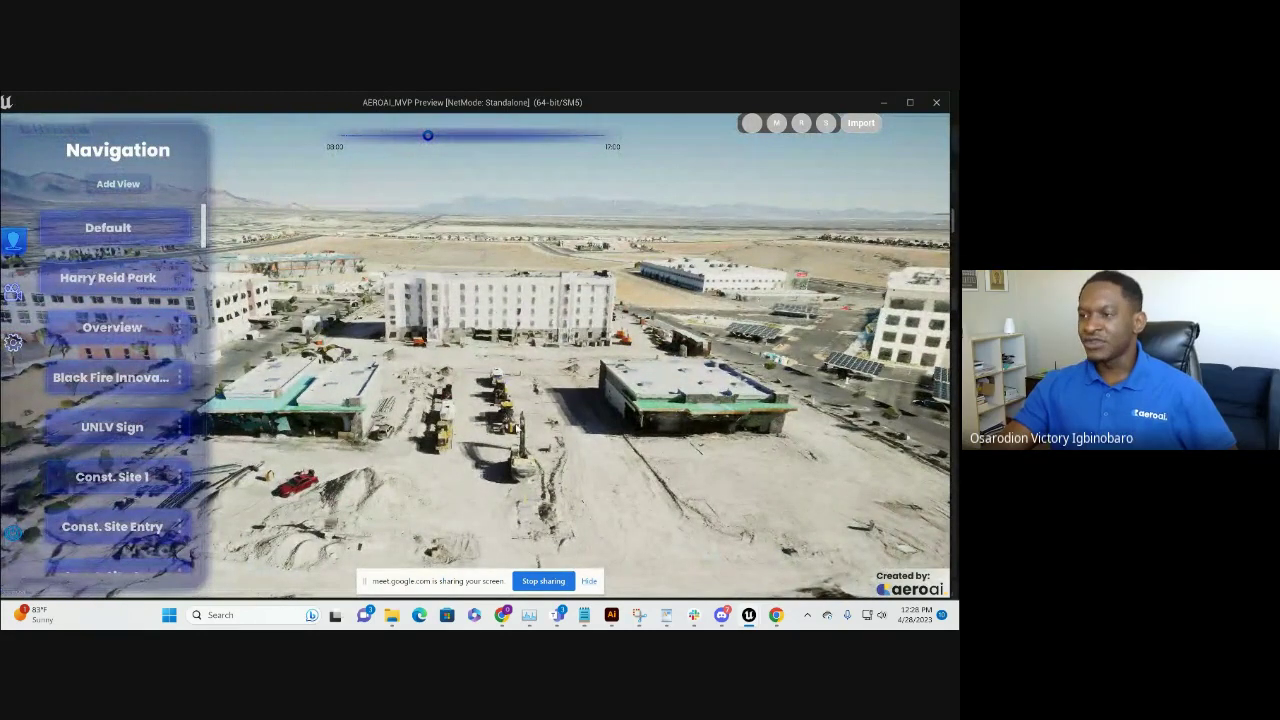
click(525, 497)
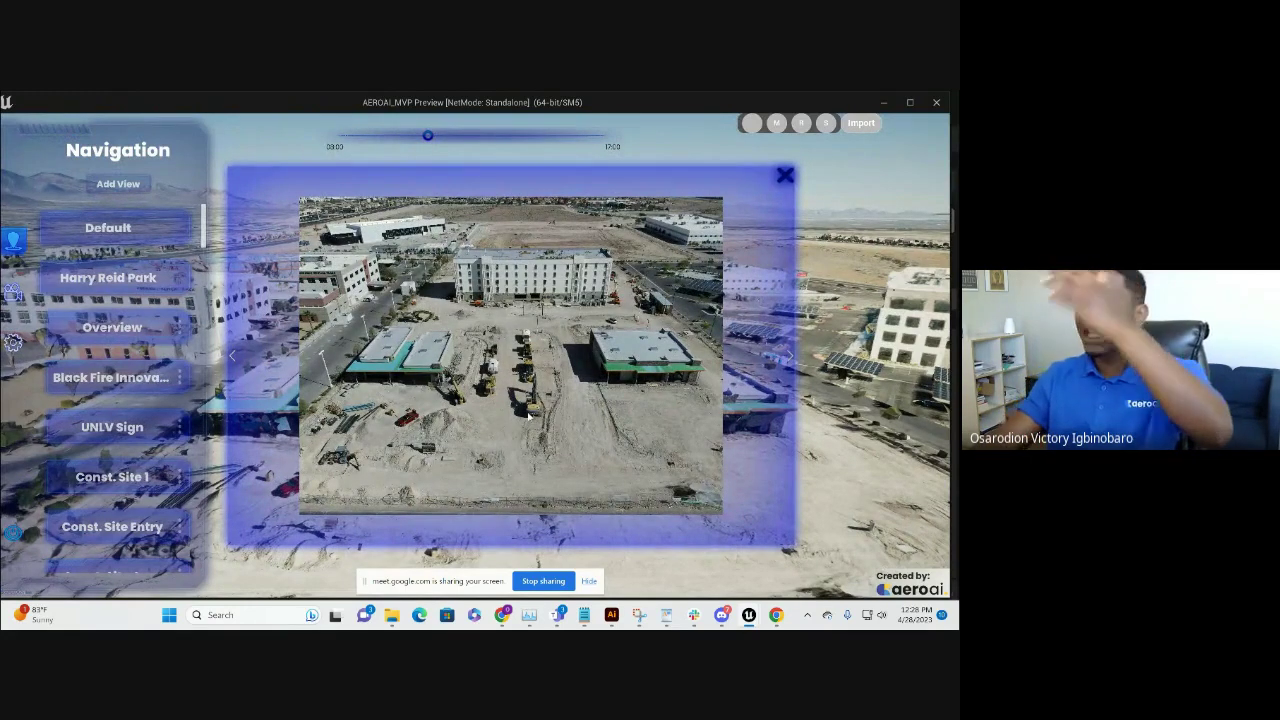
Close the drone photo and zoom the 3D viewport in and out on the construction site.
click(784, 177)
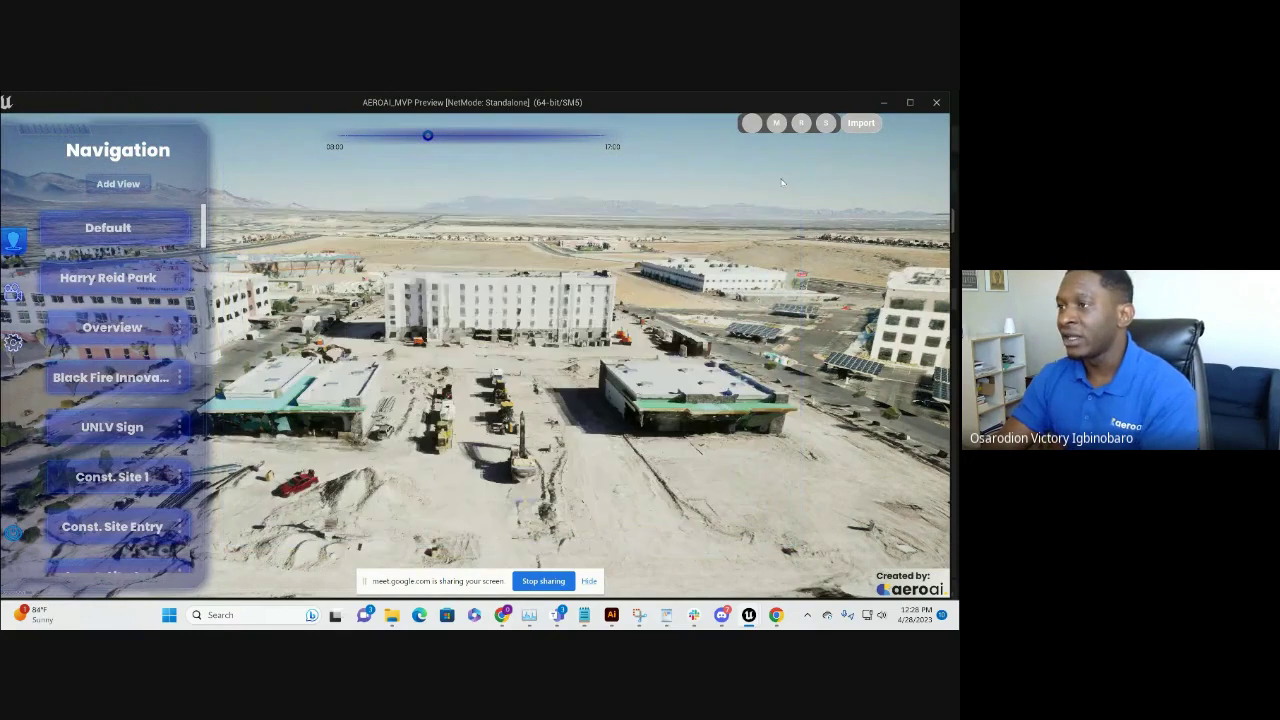
scroll(519, 318, up, 5)
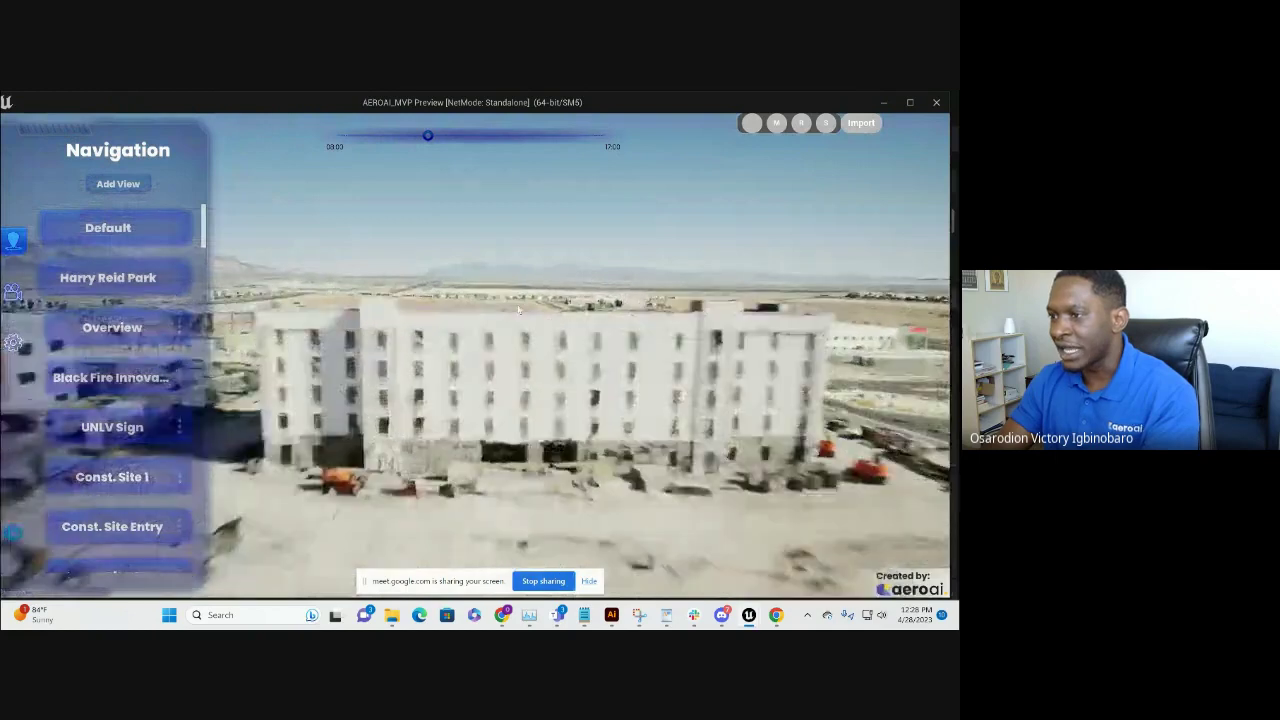
scroll(519, 314, up, 3)
scroll(519, 318, down, 3)
scroll(519, 318, down, 5)
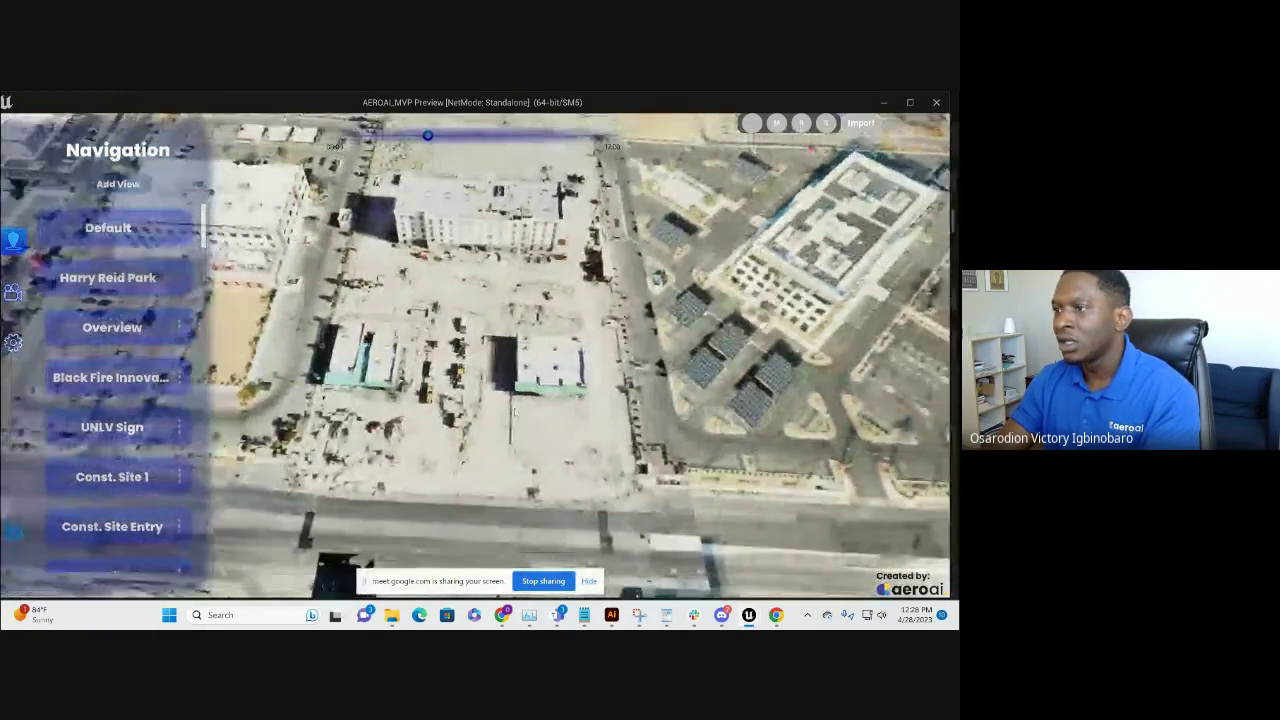
scroll(516, 347, up, 5)
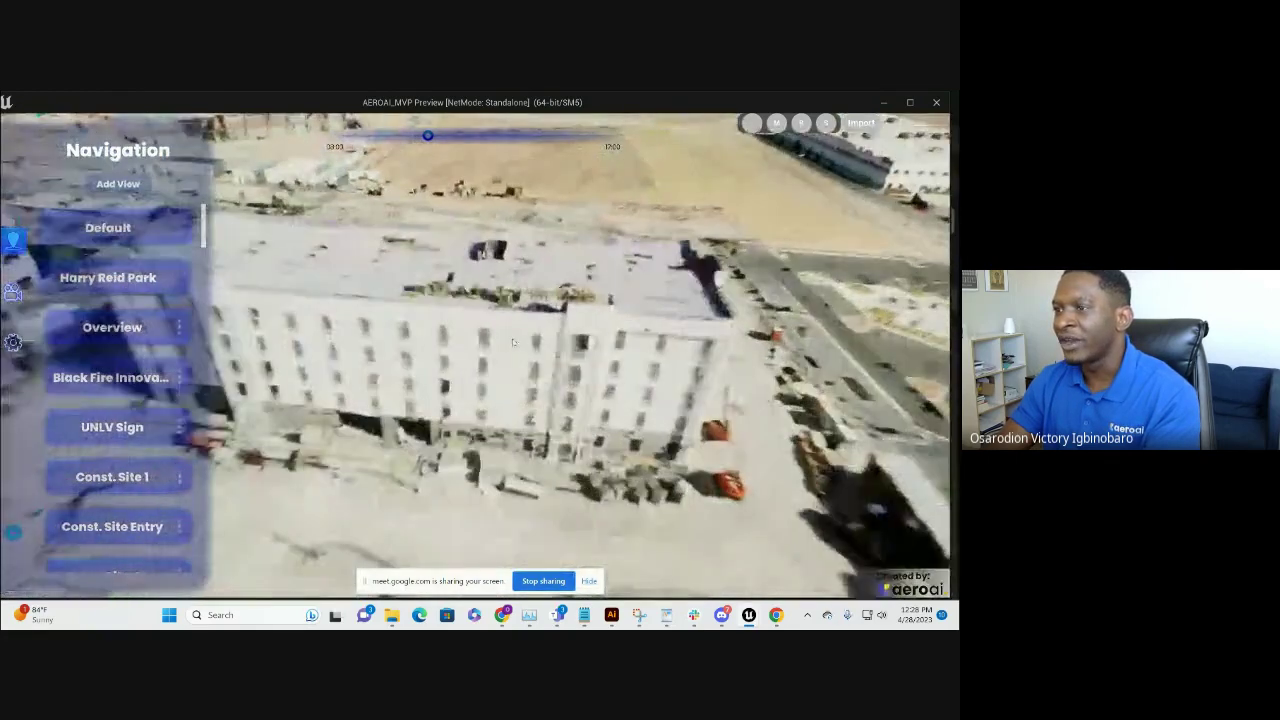
scroll(499, 339, down, 2)
scroll(499, 339, down, 3)
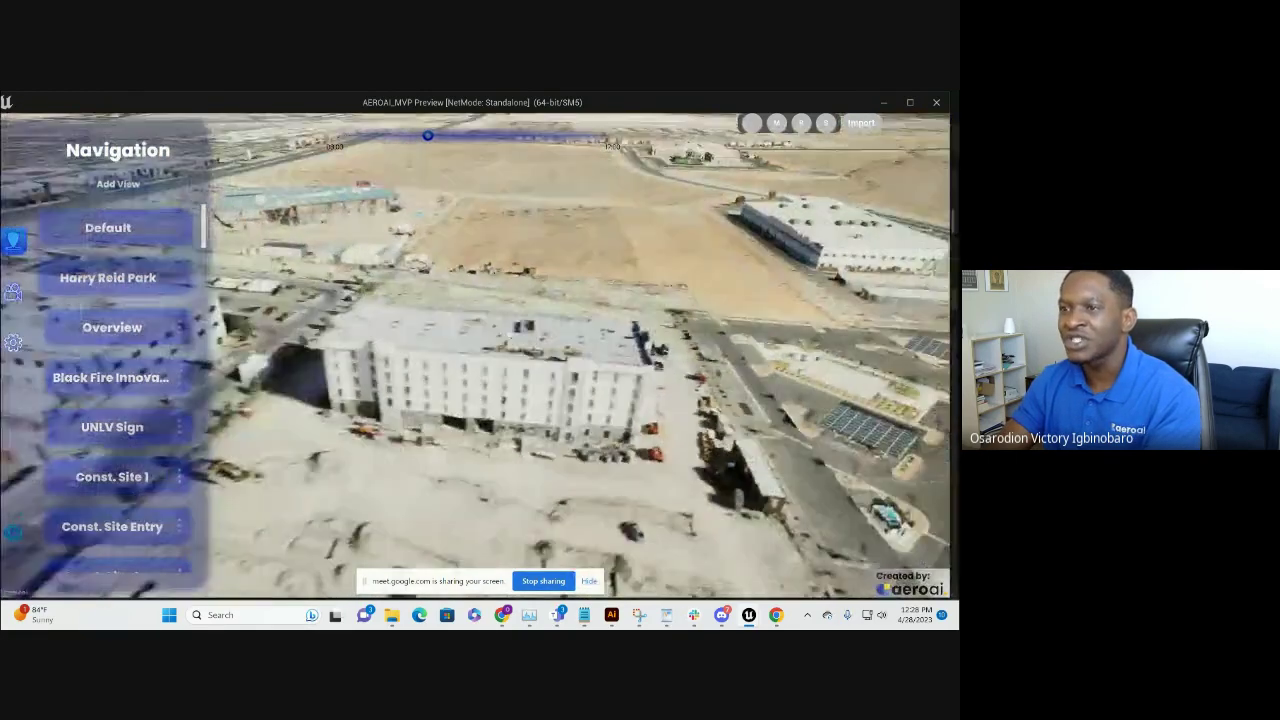
scroll(529, 333, up, 5)
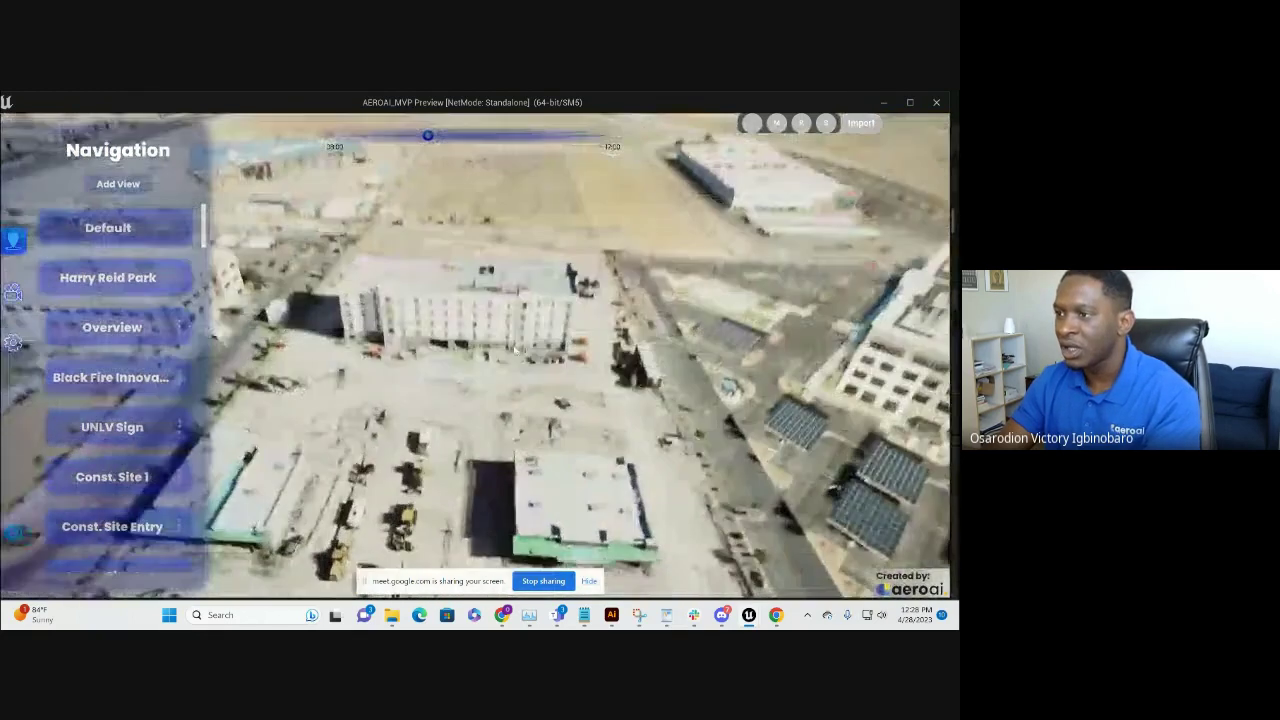
scroll(522, 363, down, 3)
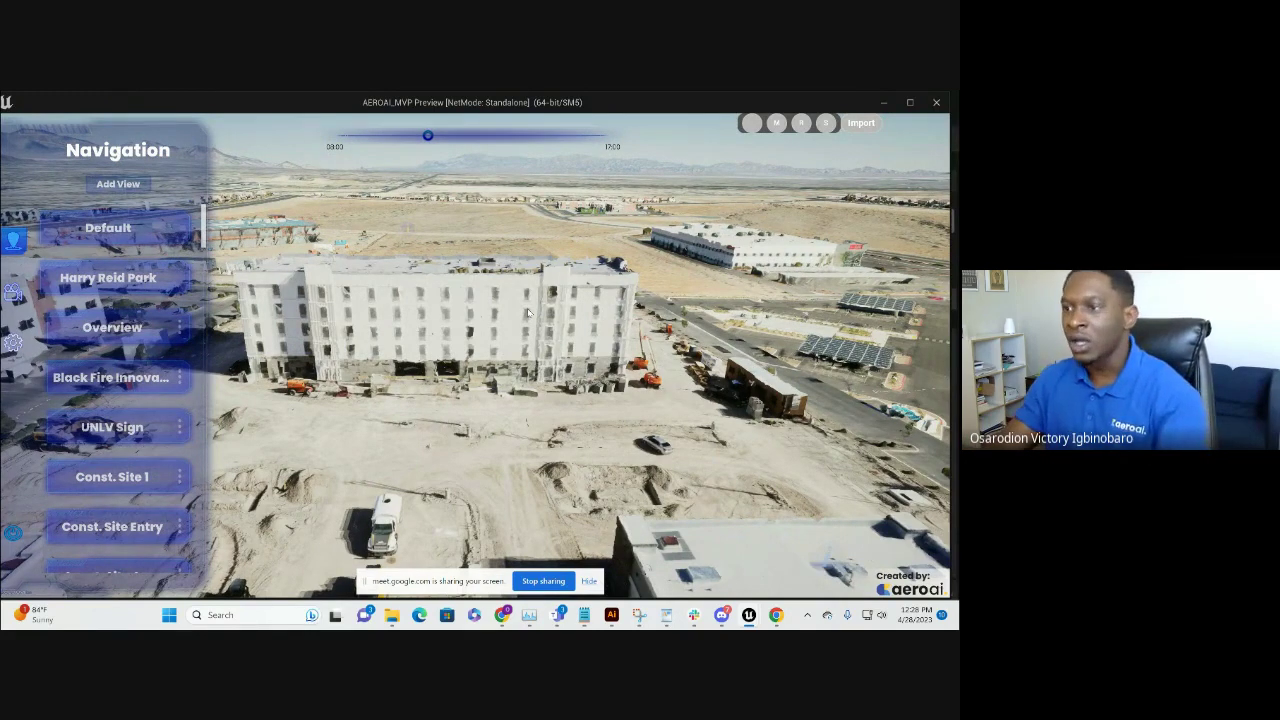
Rotate the camera right so the hotel shifts left and more buildings appear.
drag(530, 313, 425, 349)
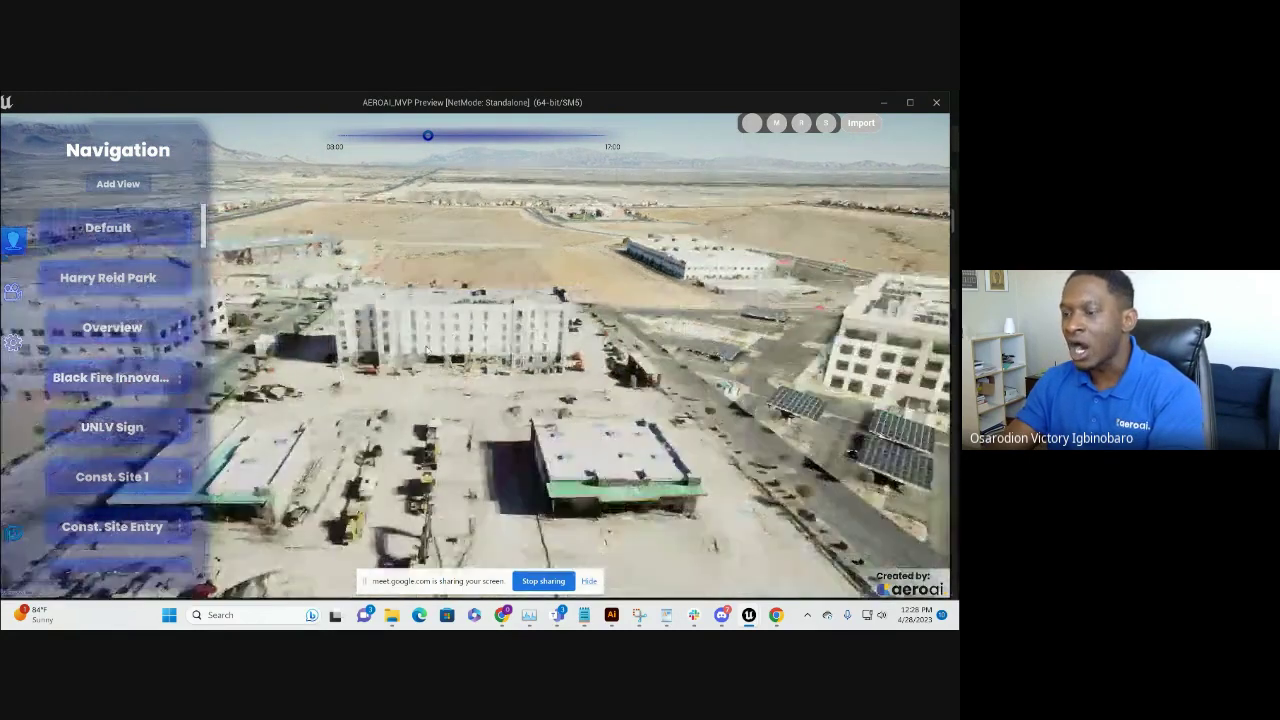
scroll(425, 350, down, 5)
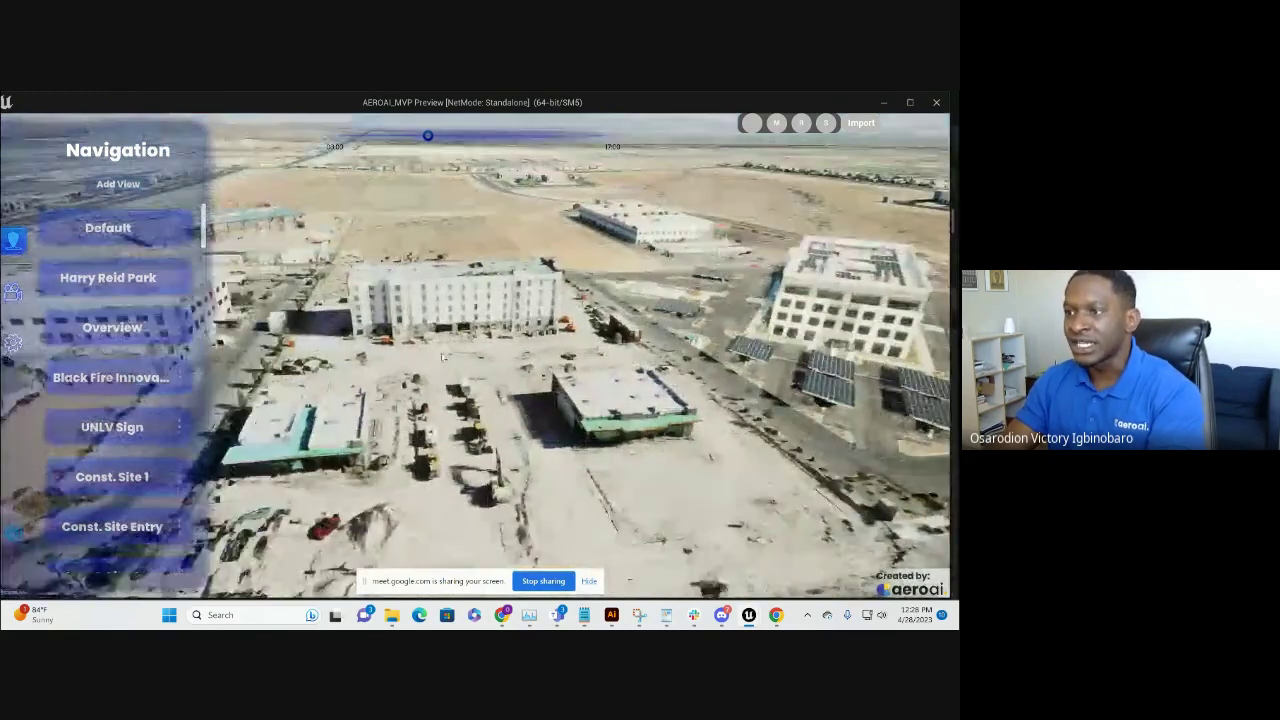
scroll(442, 356, up, 5)
scroll(442, 356, down, 5)
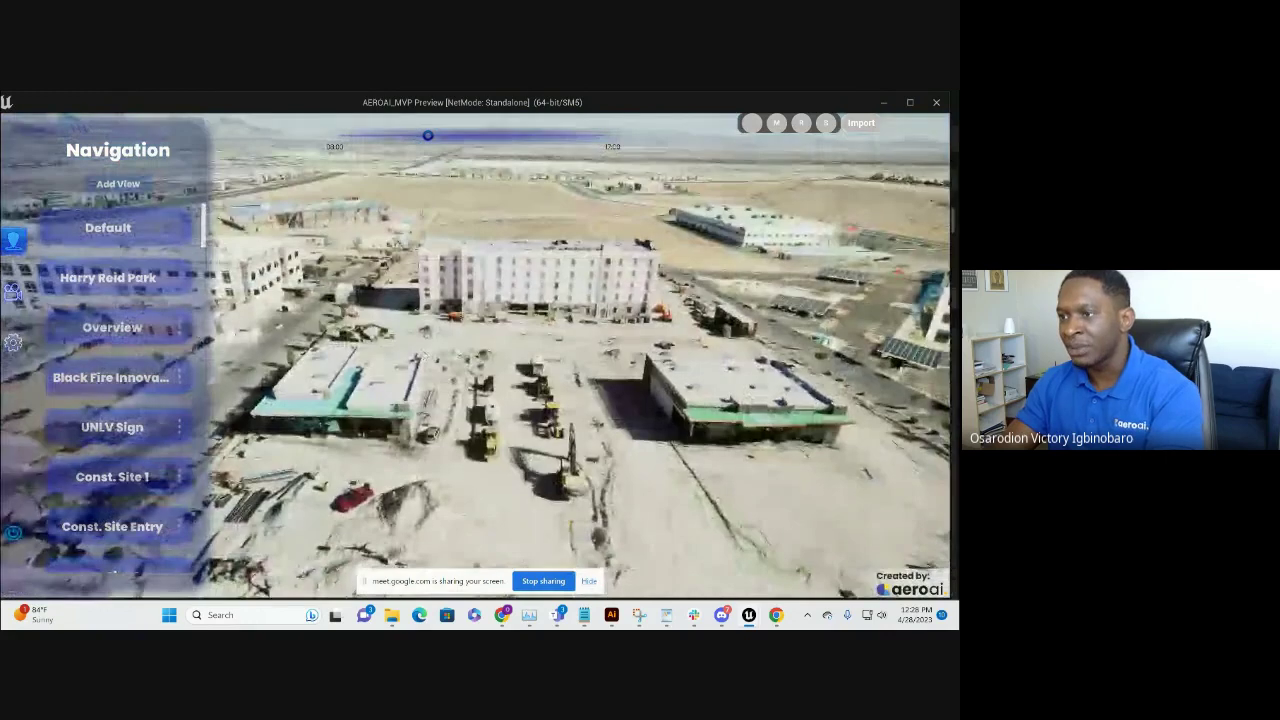
drag(580, 396, 532, 402)
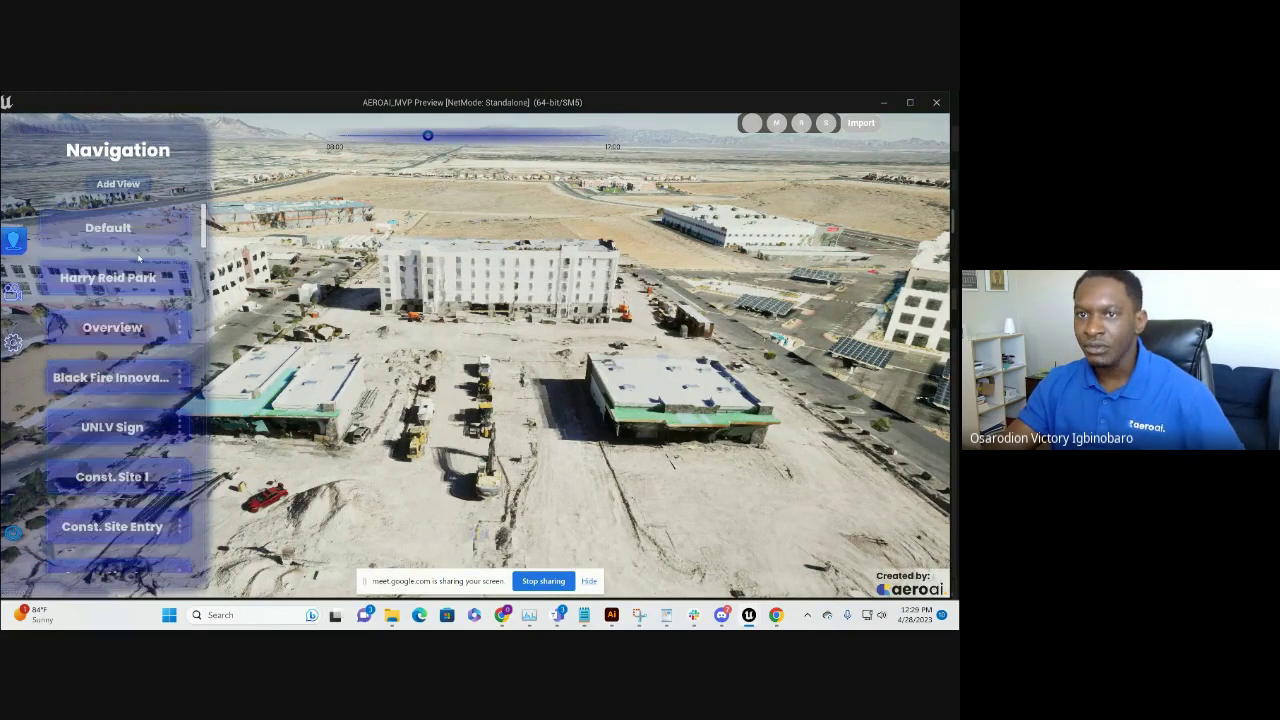
Browse the saved site views, then pull back to a higher aerial showing the hotel and solar-covered parking.
scroll(139, 258, down, 5)
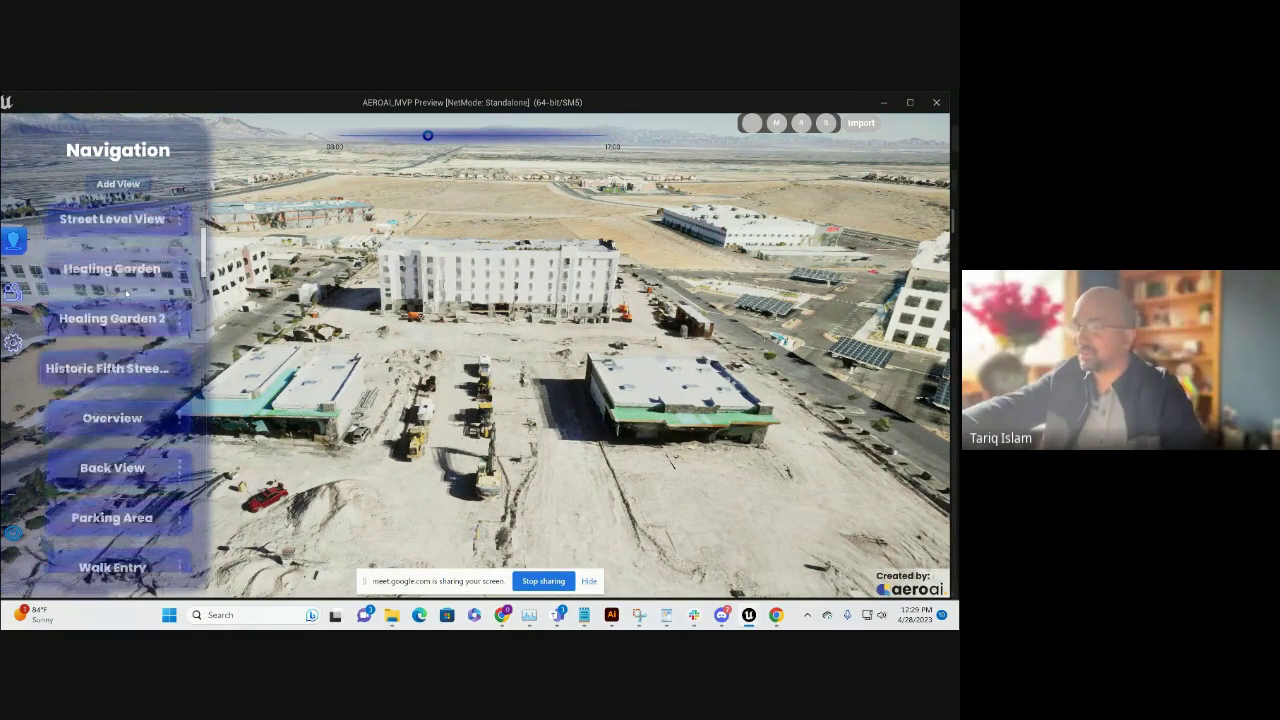
scroll(127, 292, down, 4)
scroll(127, 428, up, 5)
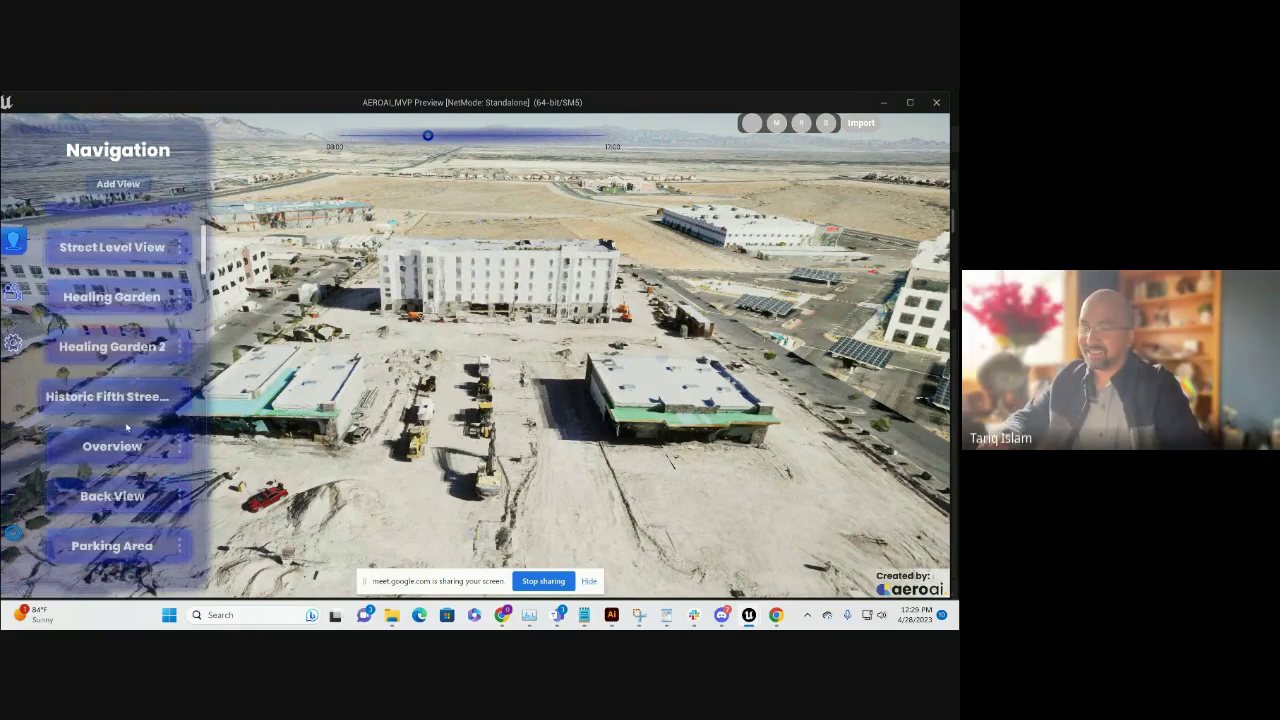
scroll(116, 450, down, 1)
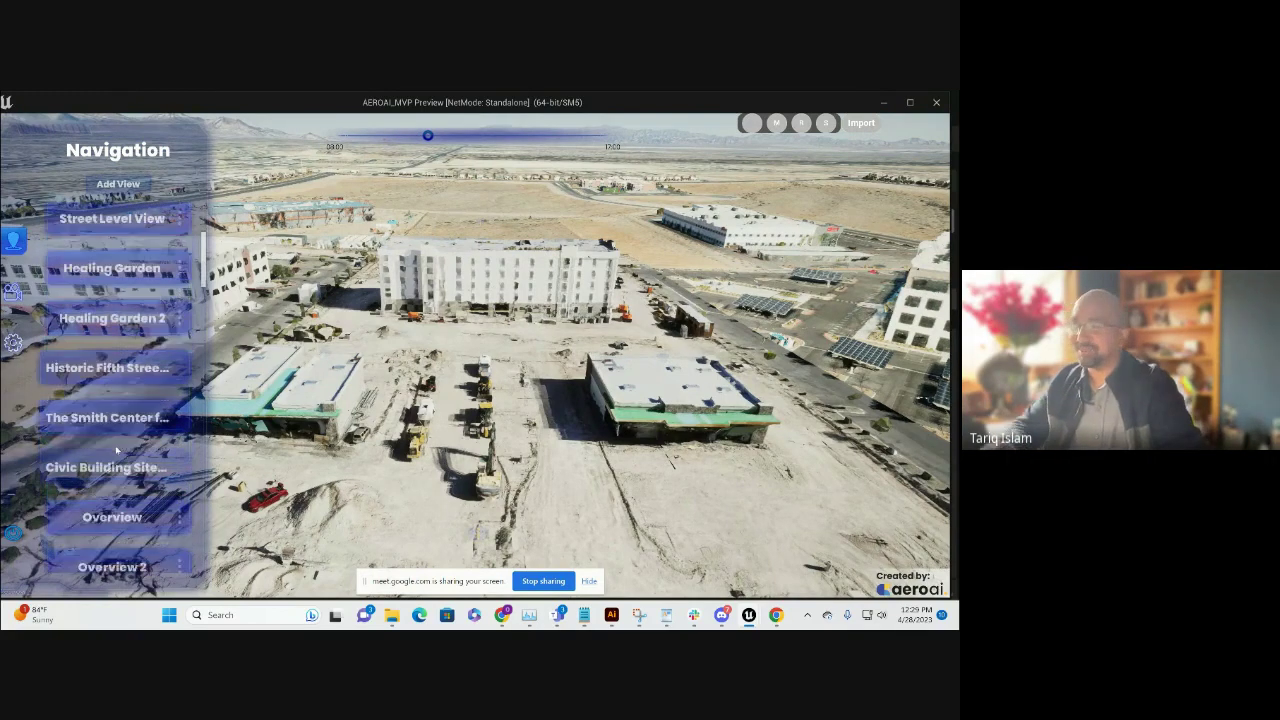
scroll(125, 480, down, 2)
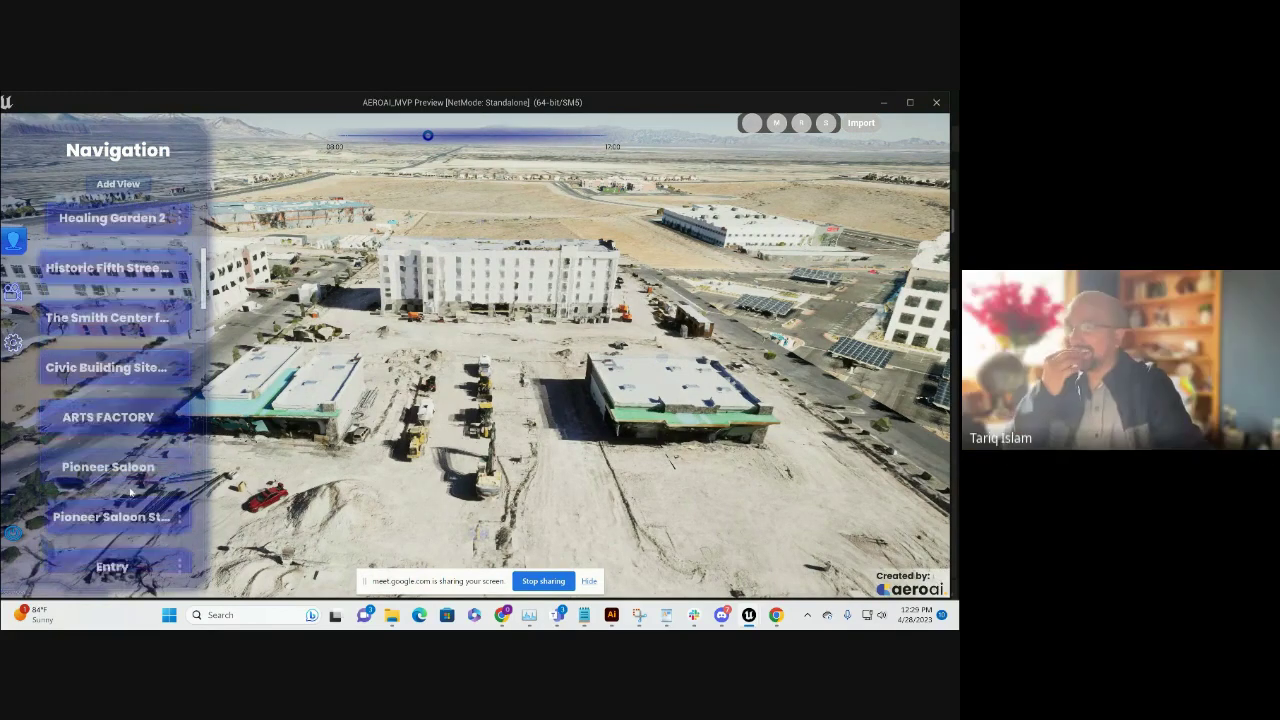
scroll(116, 403, down, 3)
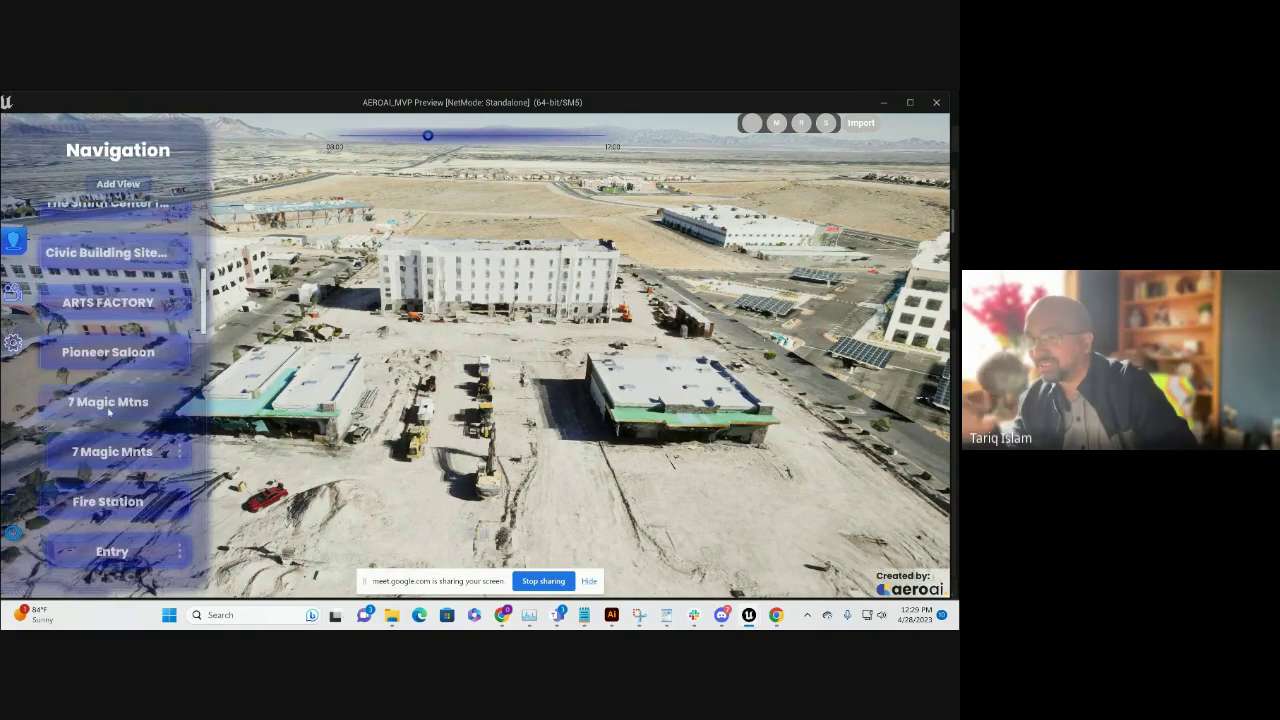
scroll(111, 405, down, 3)
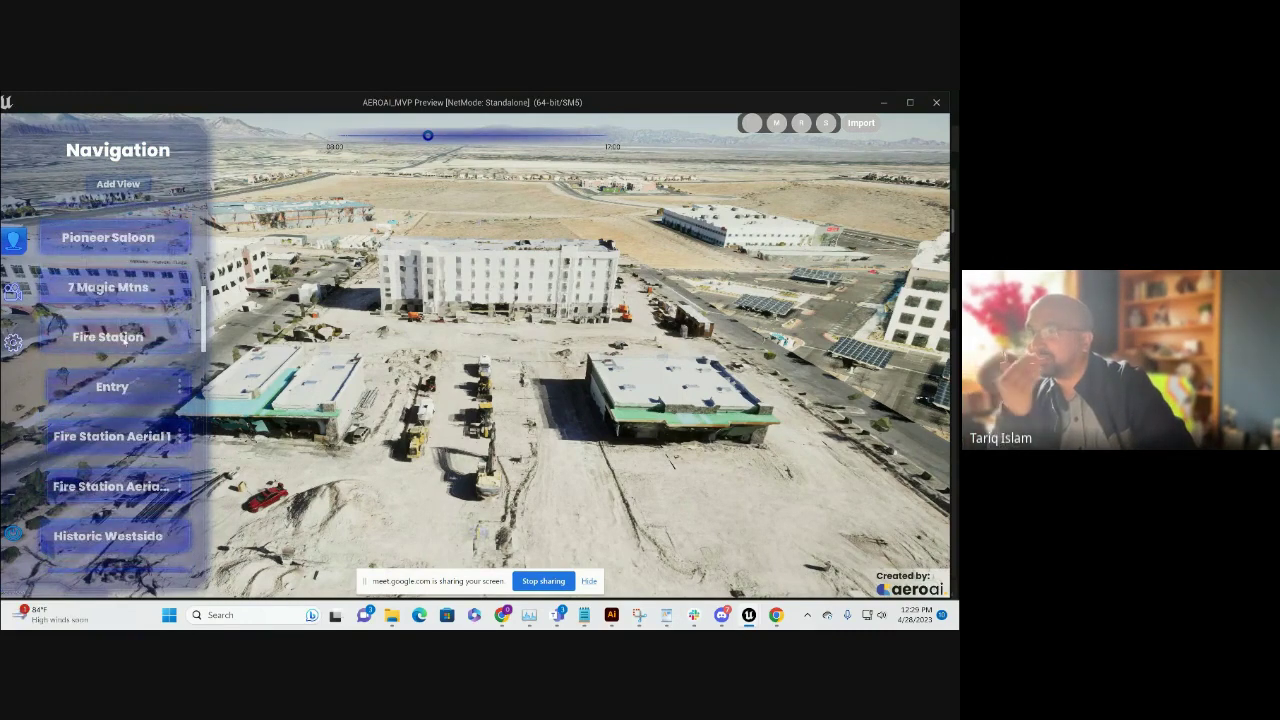
scroll(151, 292, up, 3)
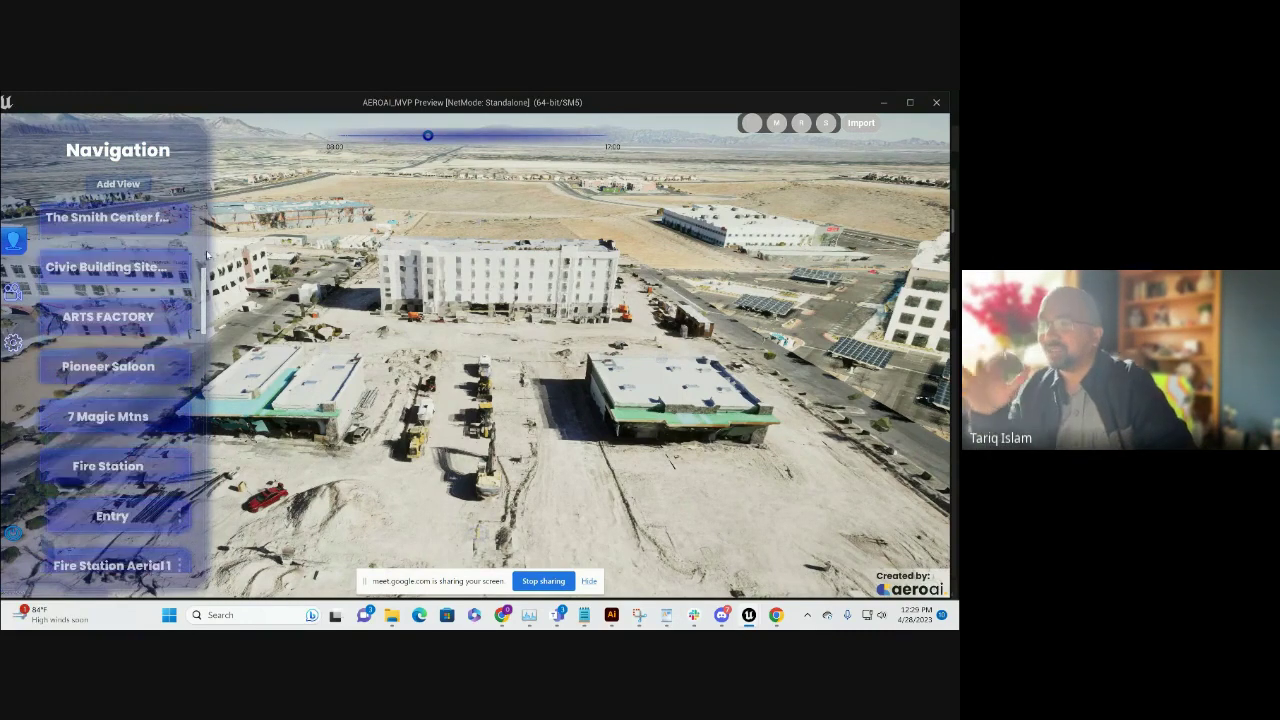
drag(516, 419, 509, 459)
scroll(509, 459, down, 5)
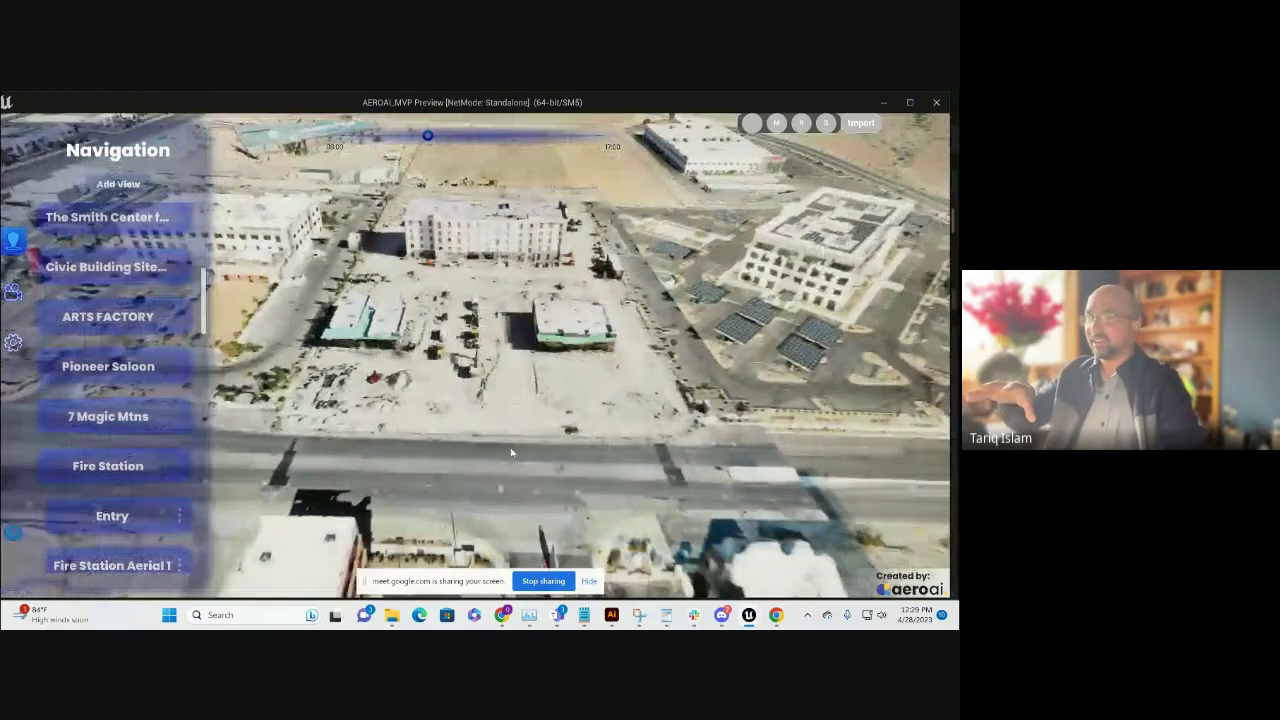
Zoom the aerial view out to take in the hotel block, solar-covered parking and desert hills.
scroll(511, 455, down, 5)
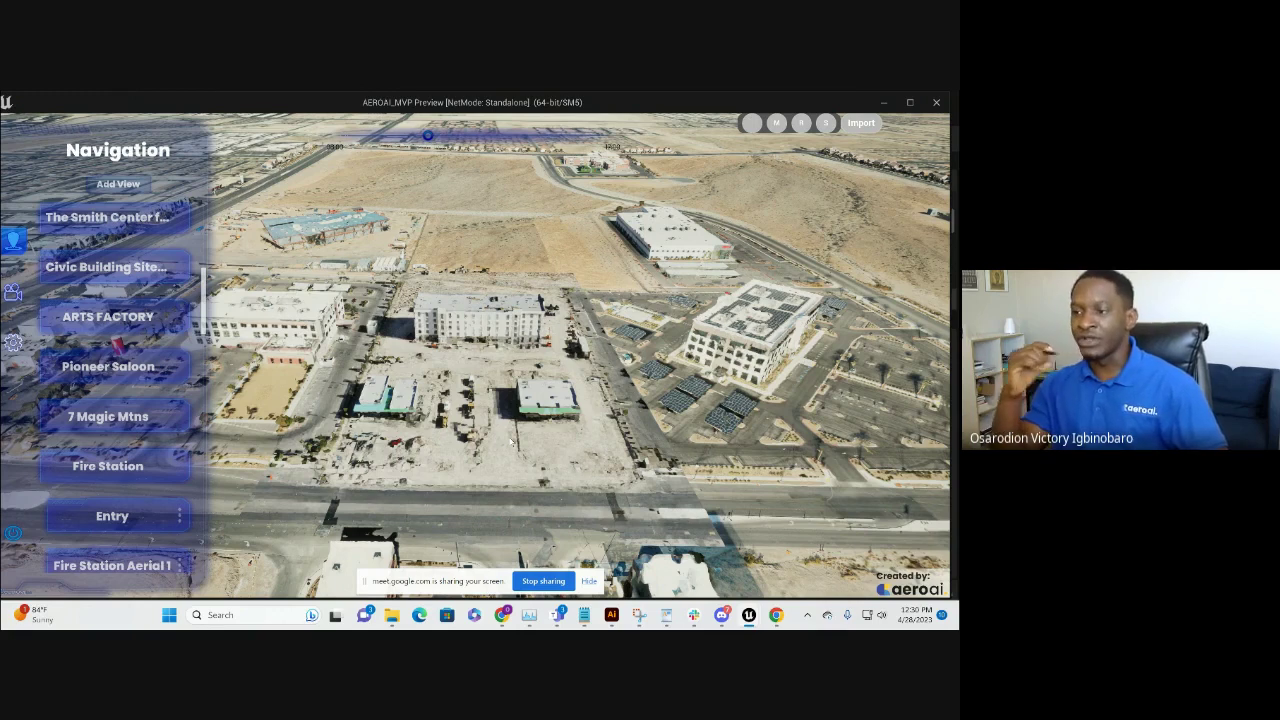
Zoom in to frame the cleared construction lot and the solar-covered parking beside it.
scroll(511, 443, up, 2)
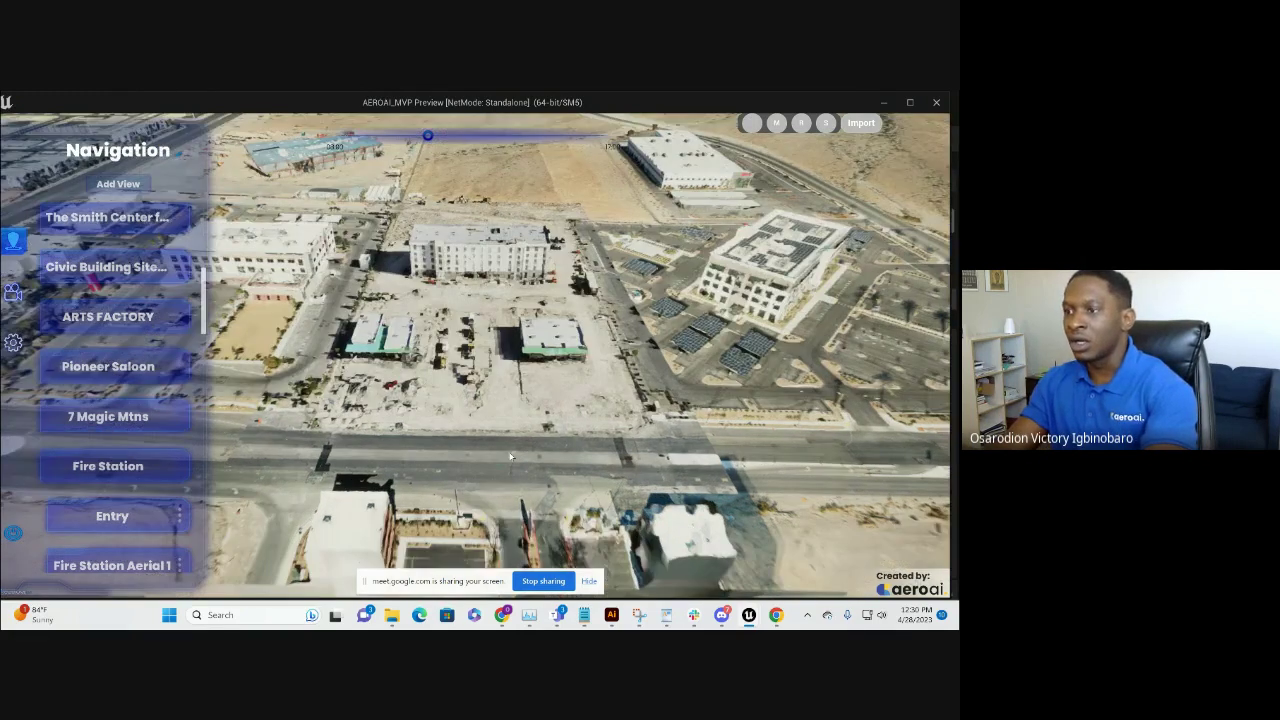
scroll(510, 457, up, 2)
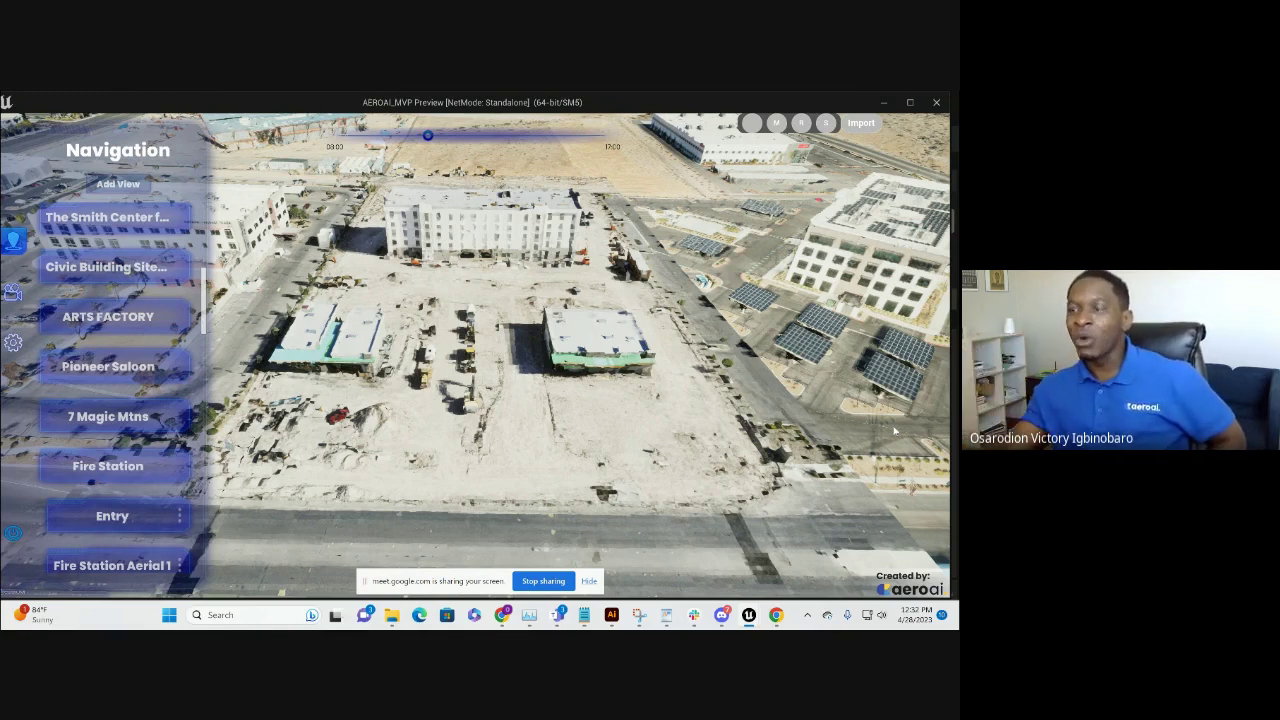
drag(535, 363, 538, 380)
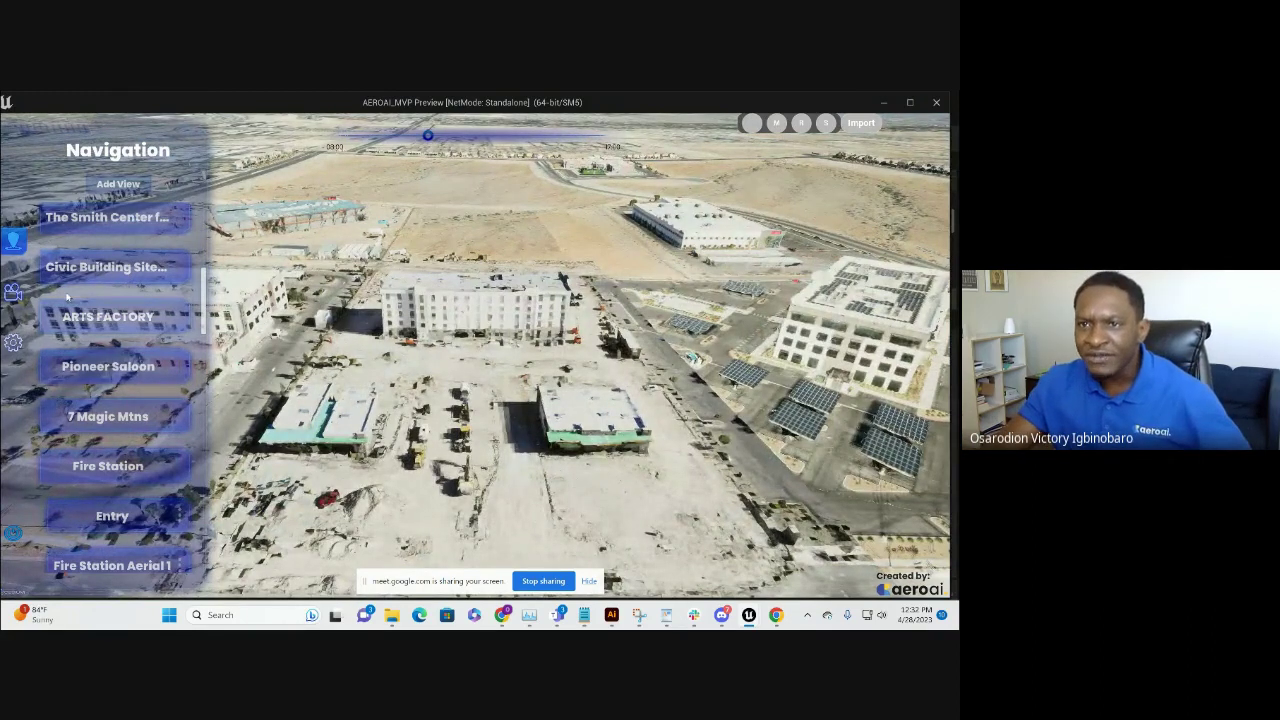
scroll(84, 298, up, 7)
scroll(84, 298, up, 2)
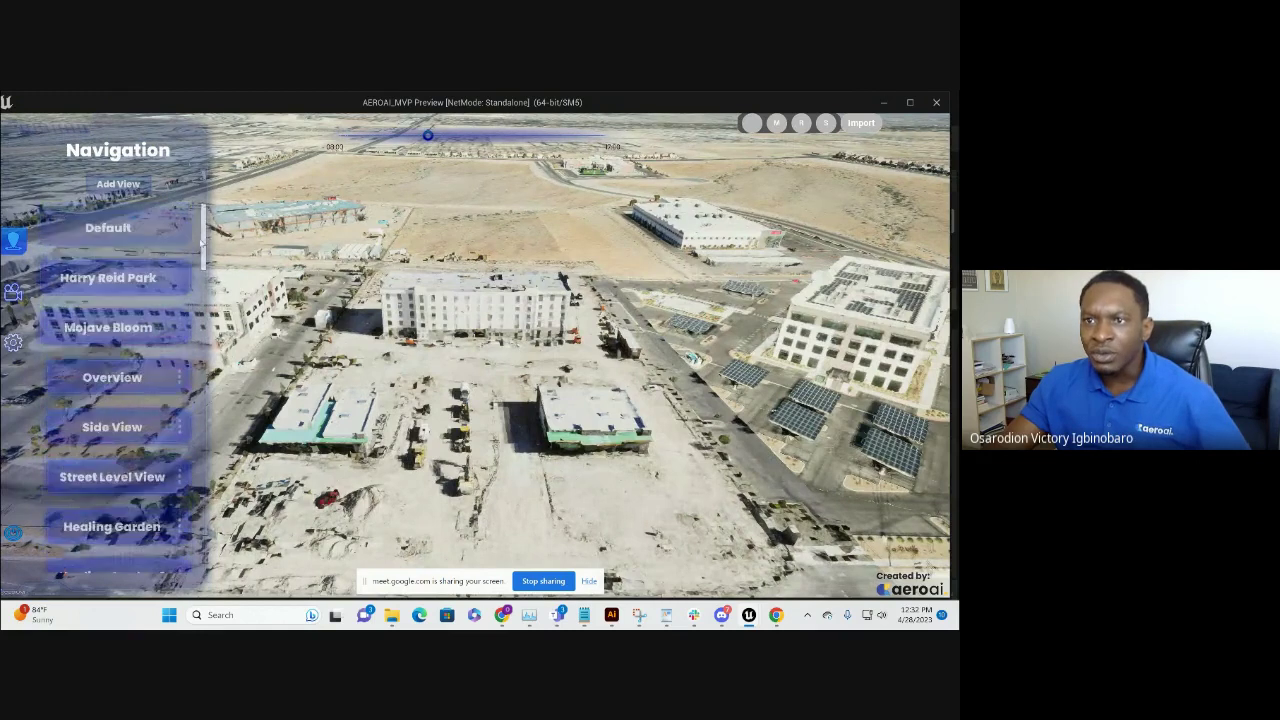
scroll(183, 487, down, 15)
scroll(183, 487, up, 5)
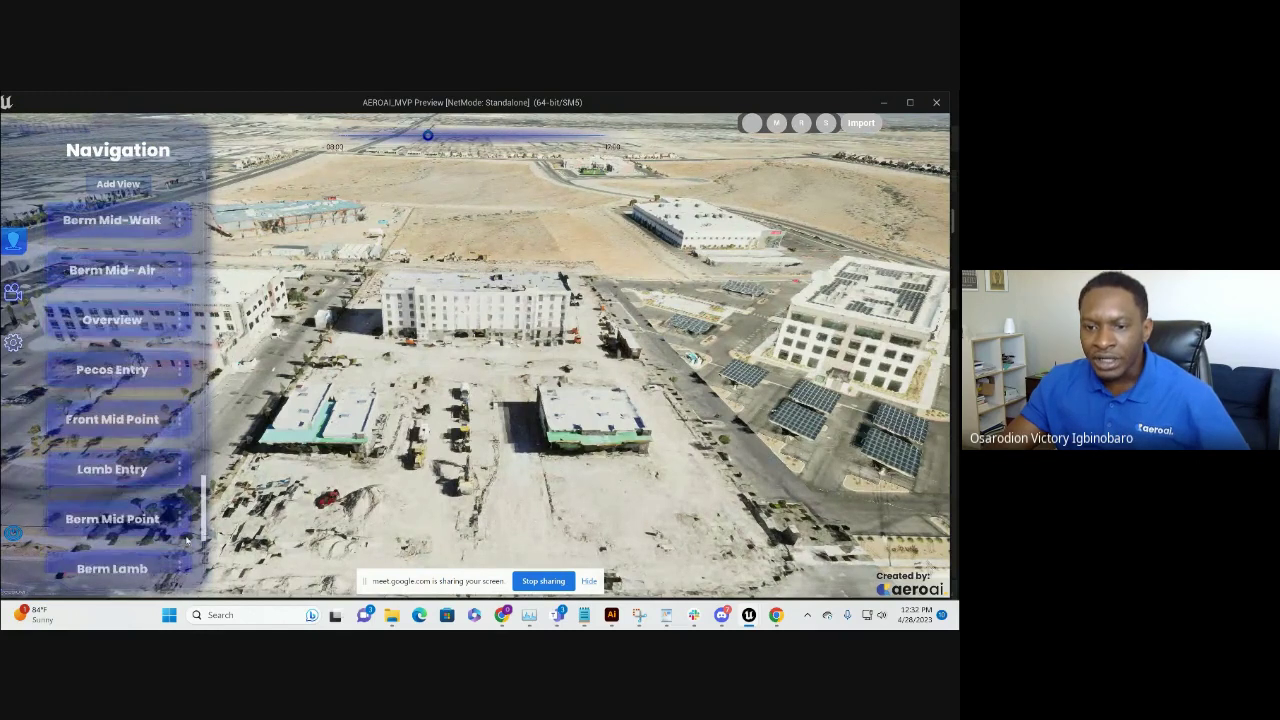
drag(202, 396, 203, 360)
click(145, 385)
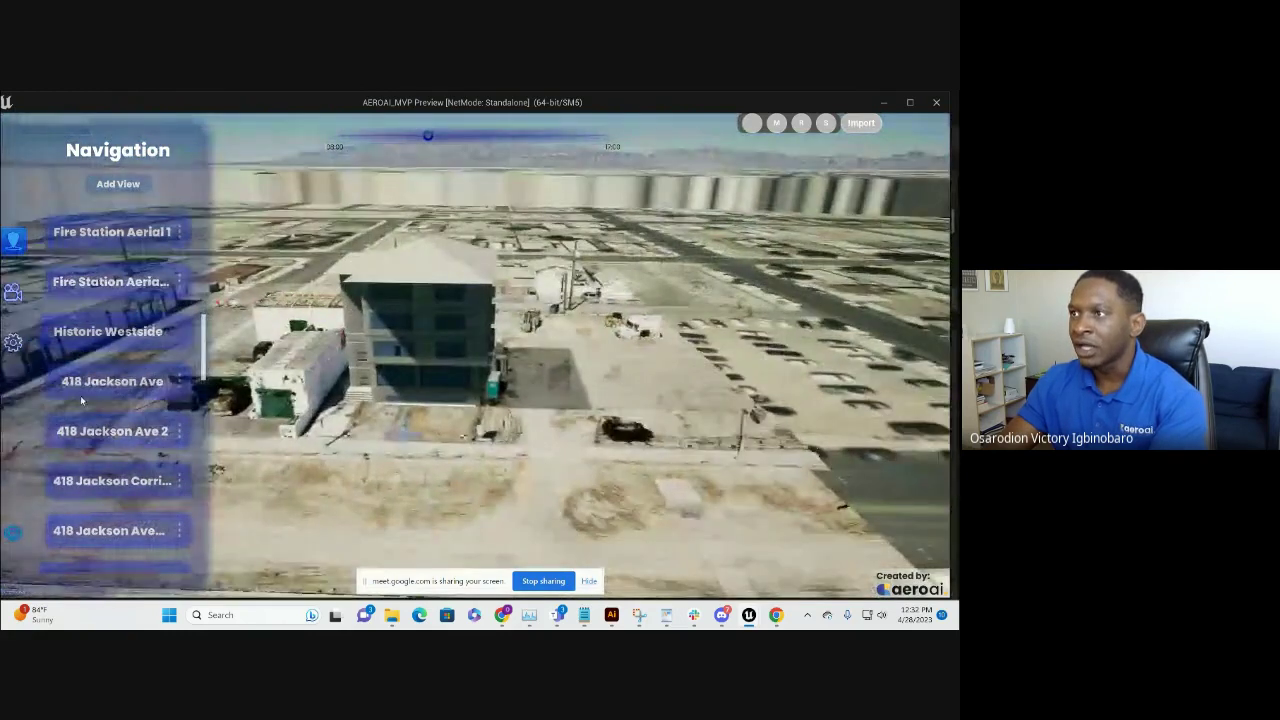
drag(418, 150, 335, 136)
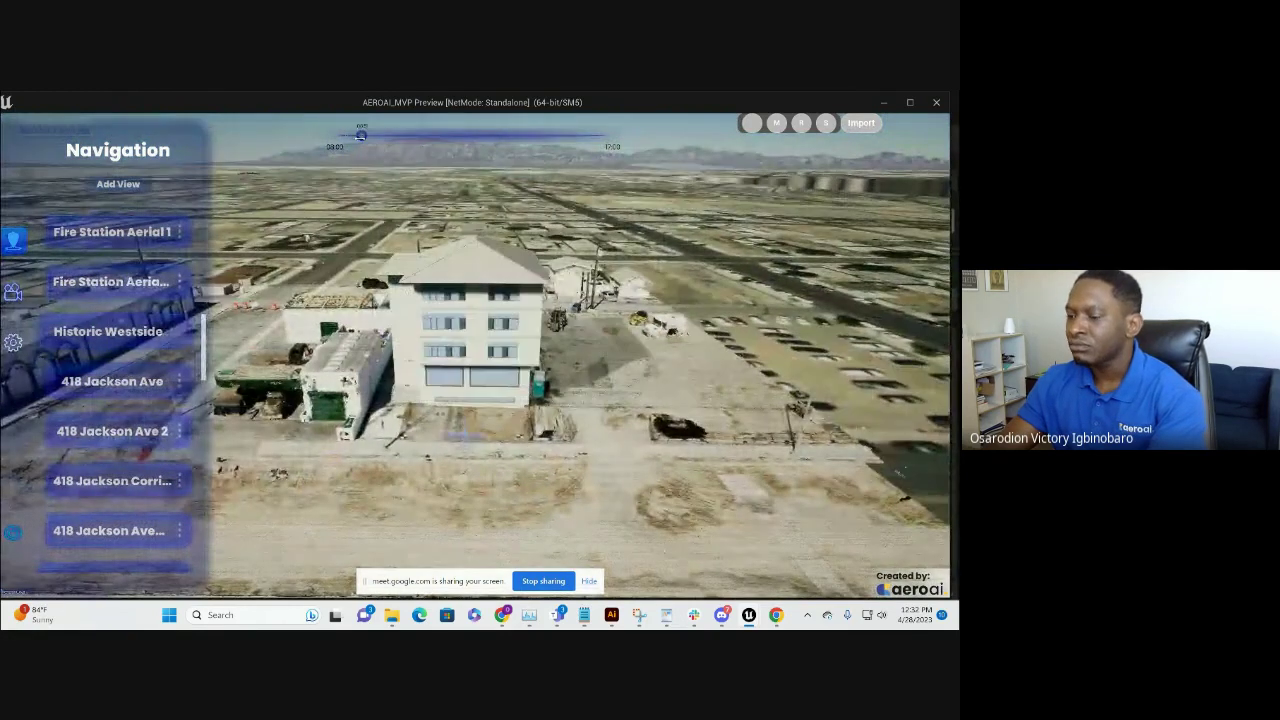
drag(480, 360, 541, 415)
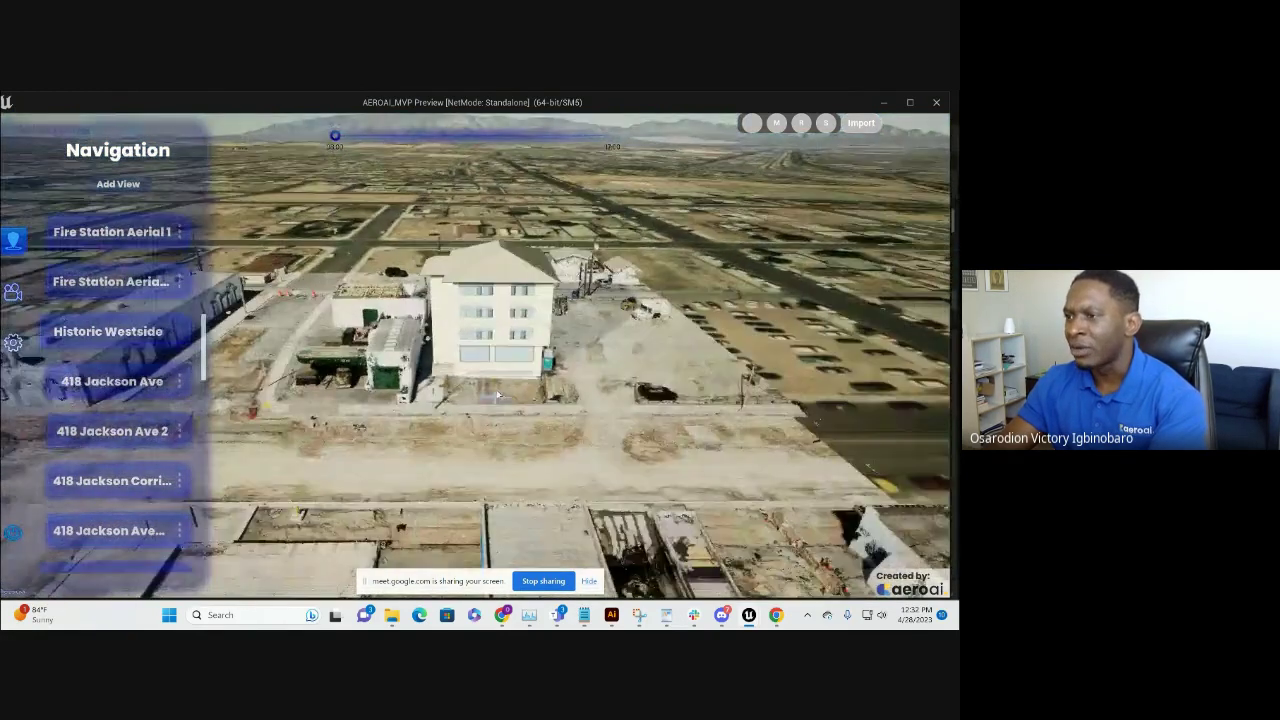
click(541, 415)
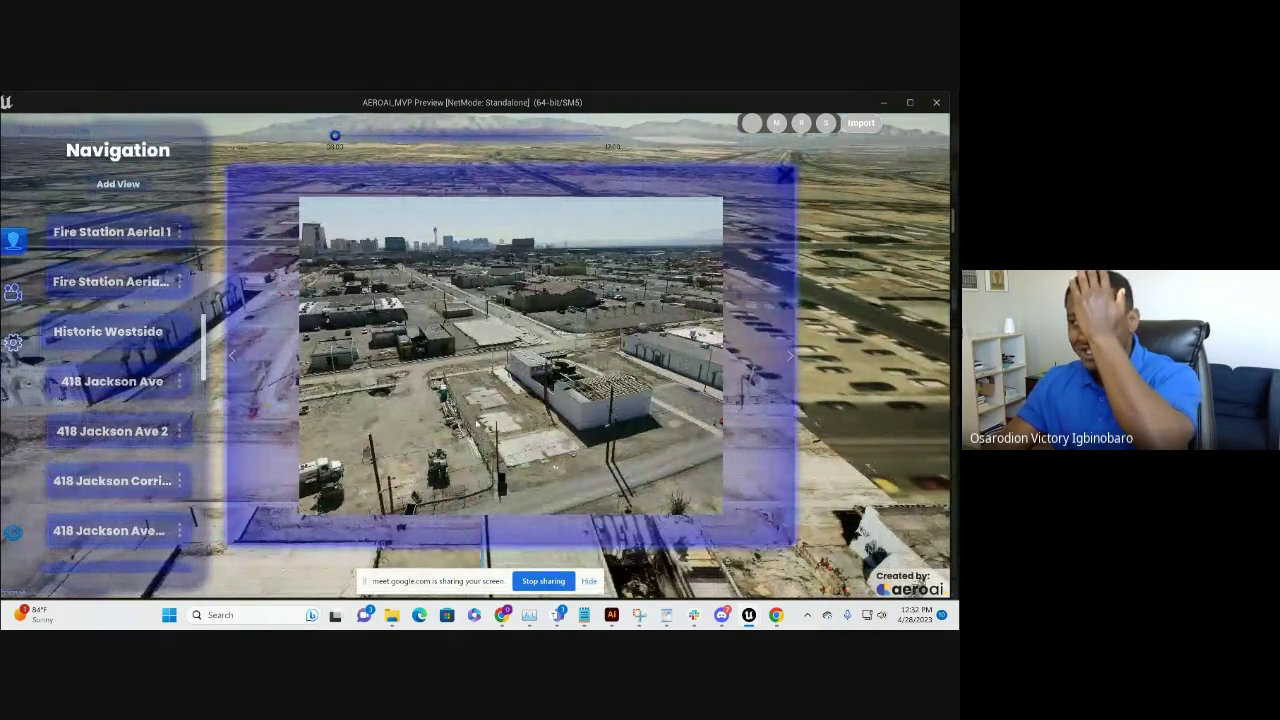
click(490, 378)
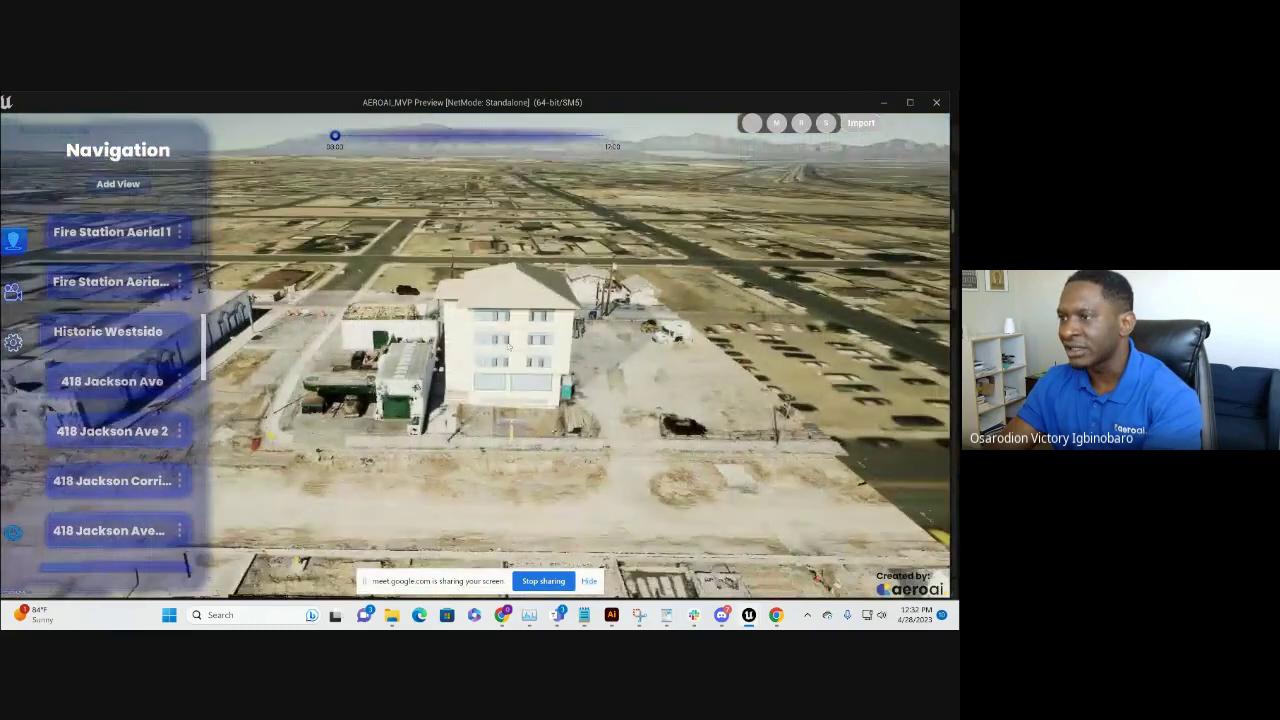
click(538, 343)
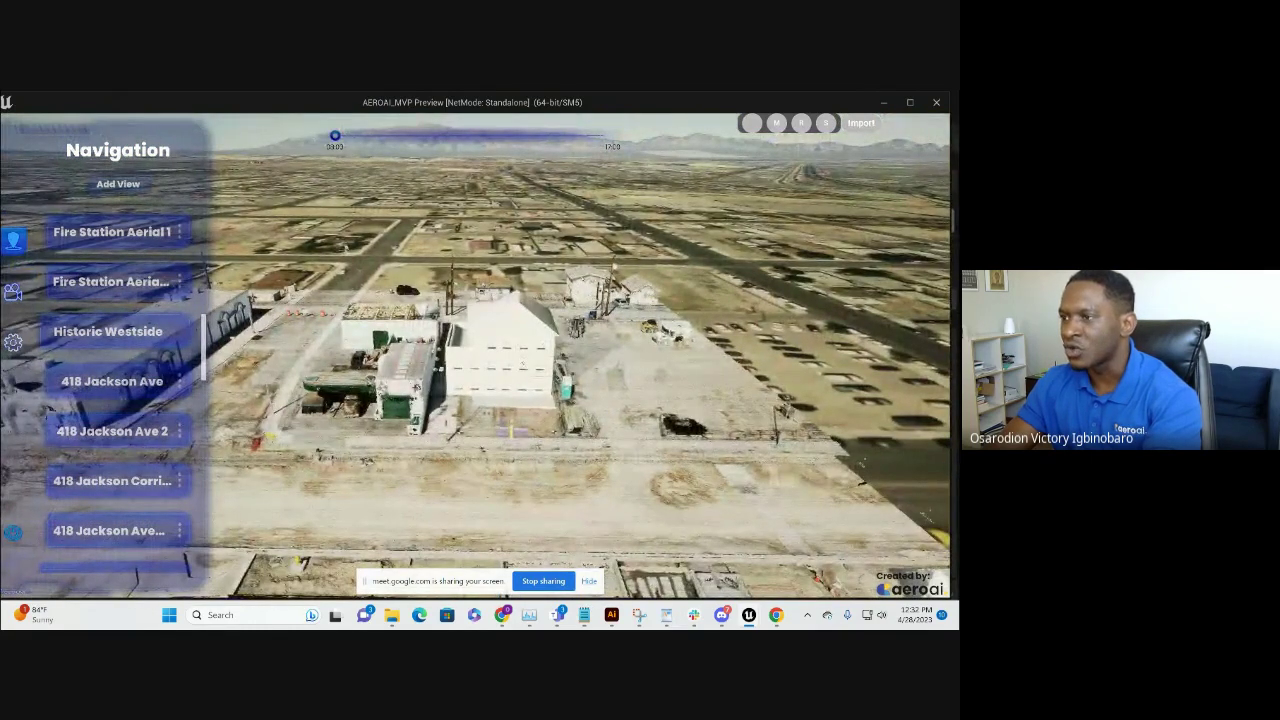
click(466, 303)
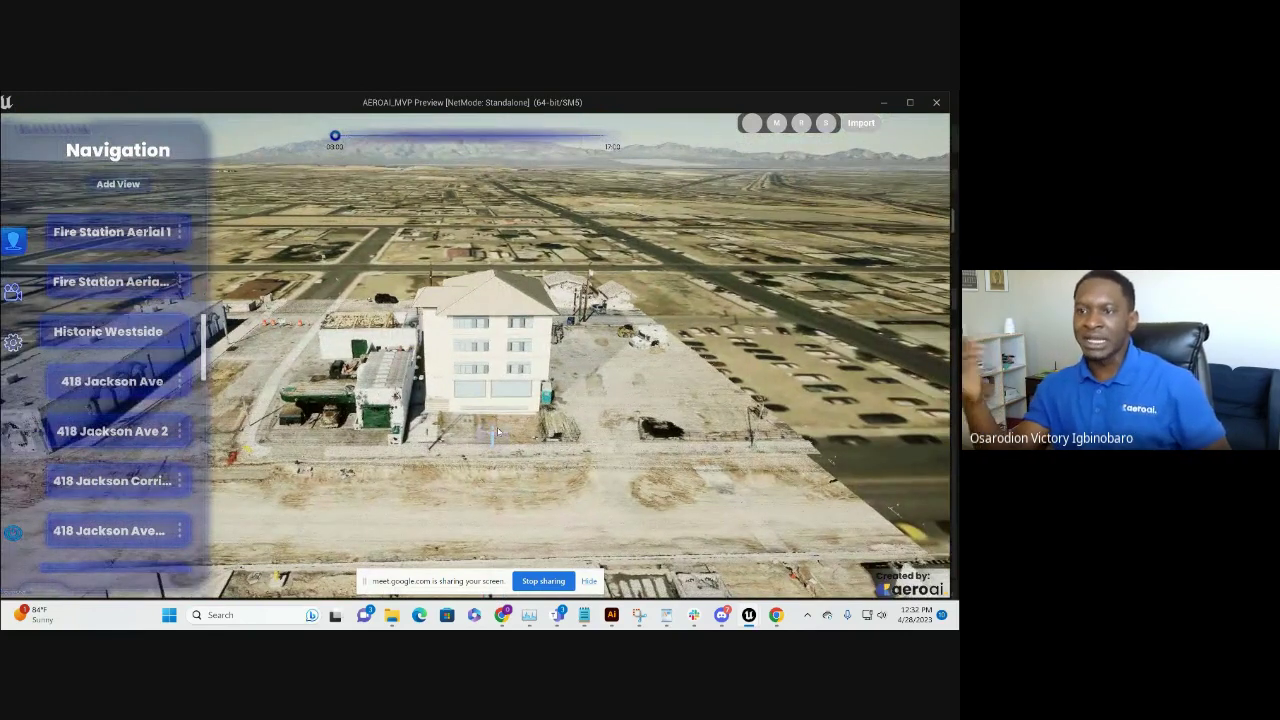
drag(634, 427, 629, 469)
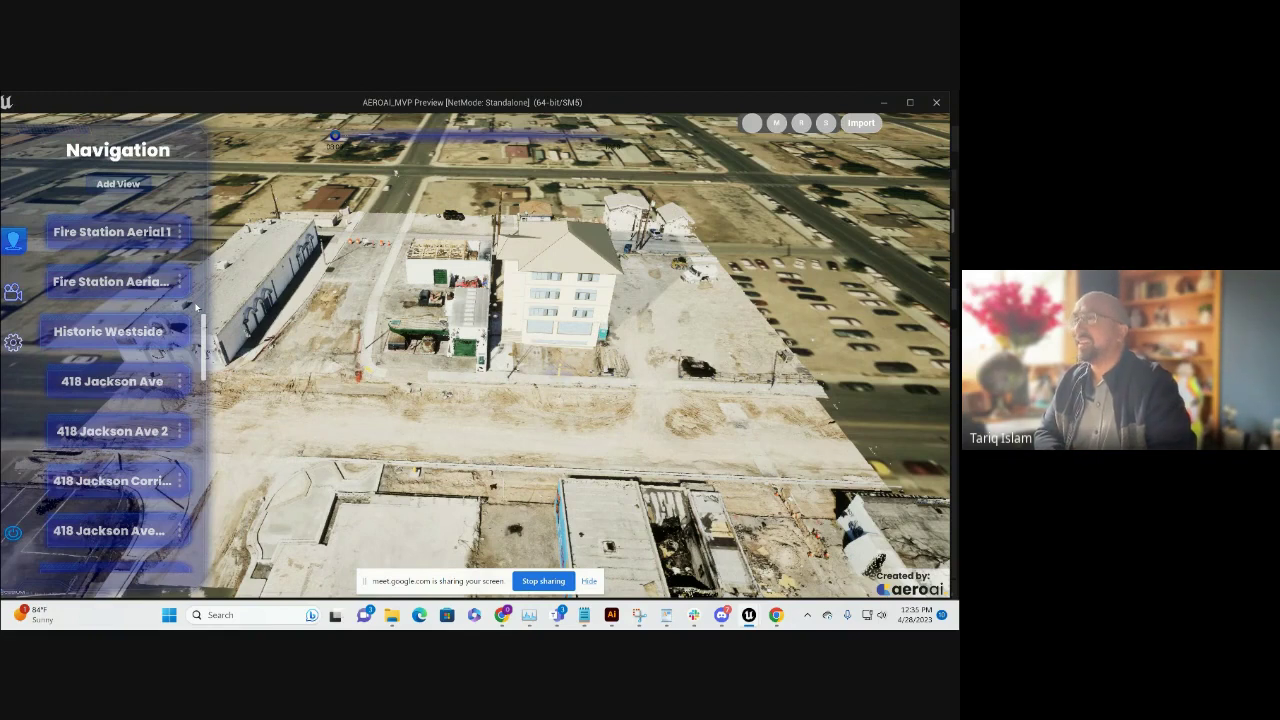
mouse_move(391, 614)
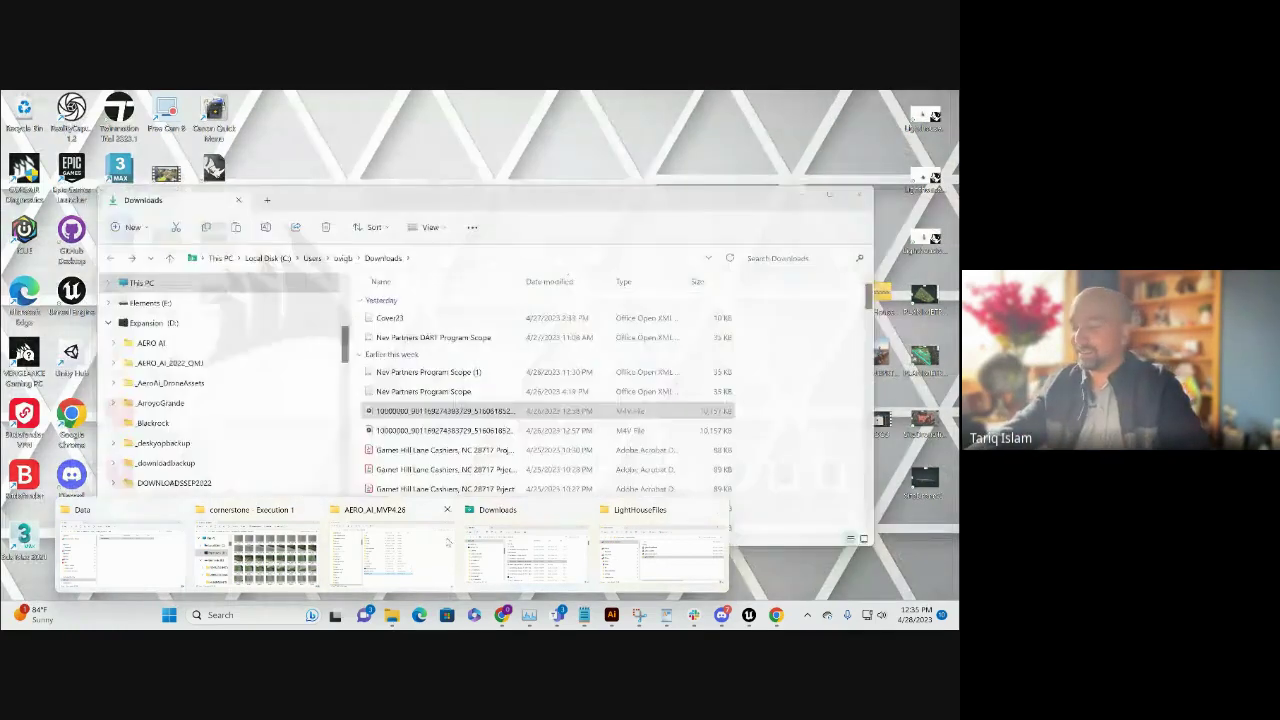
click(525, 552)
click(472, 184)
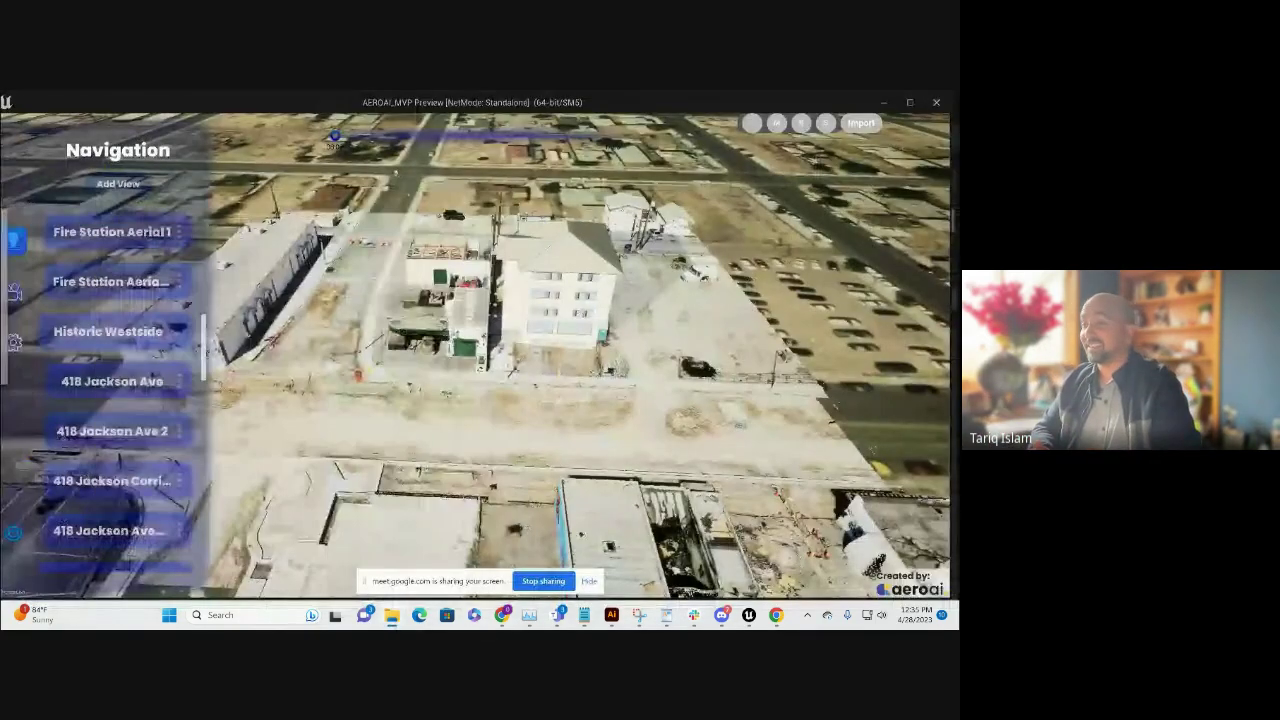
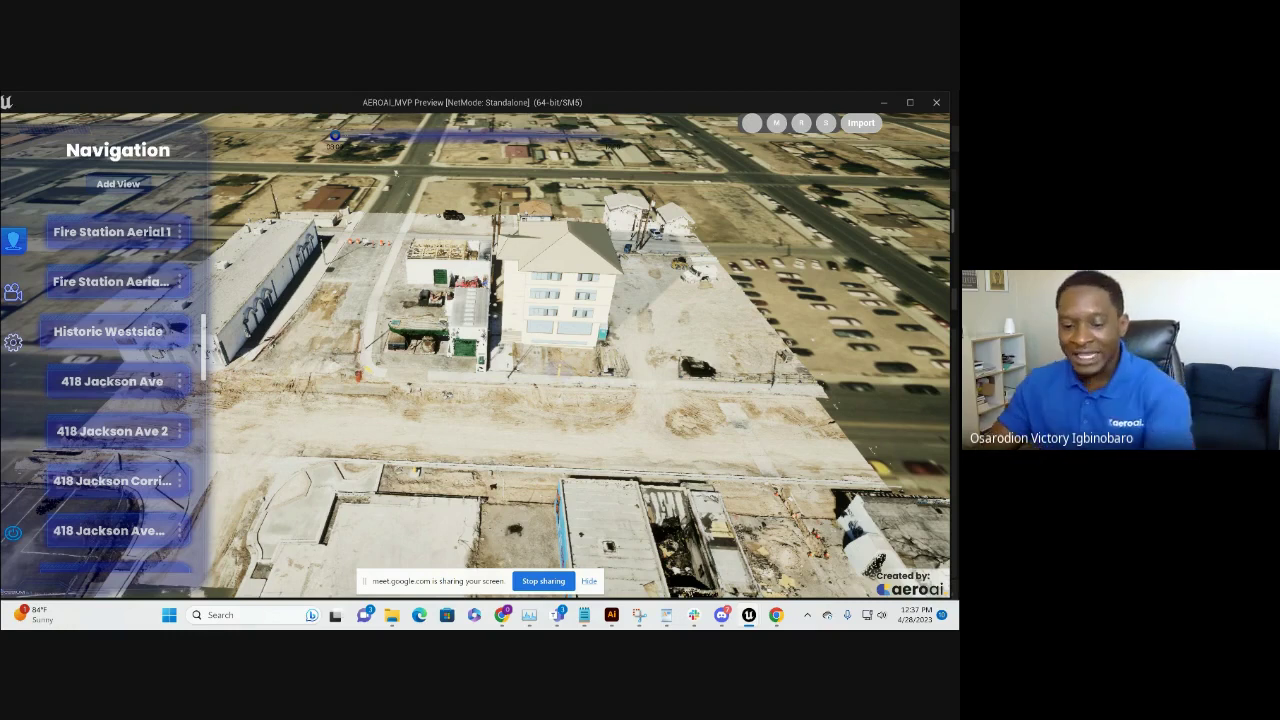
Zoom the camera down to street level beside the orange traffic cones.
scroll(511, 397, up, 2)
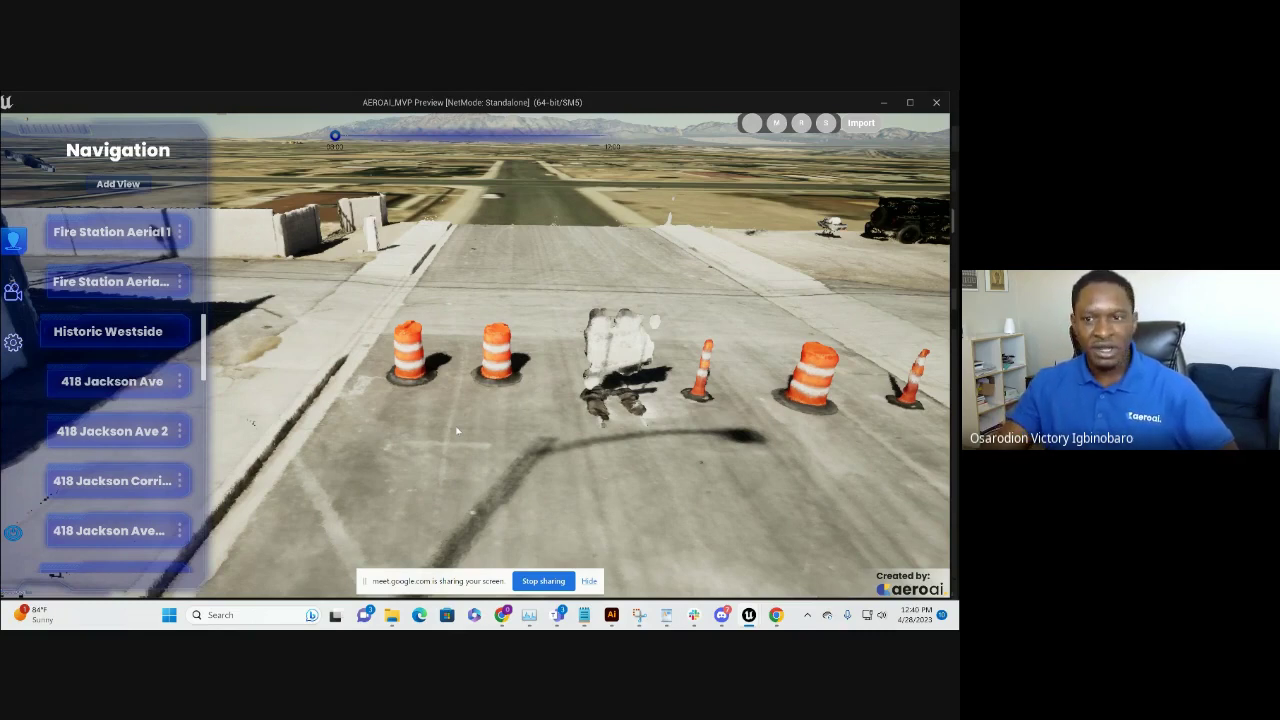
Scroll the Navigation list and fly to the saved BET ON ART downtown overview.
scroll(206, 351, down, 3)
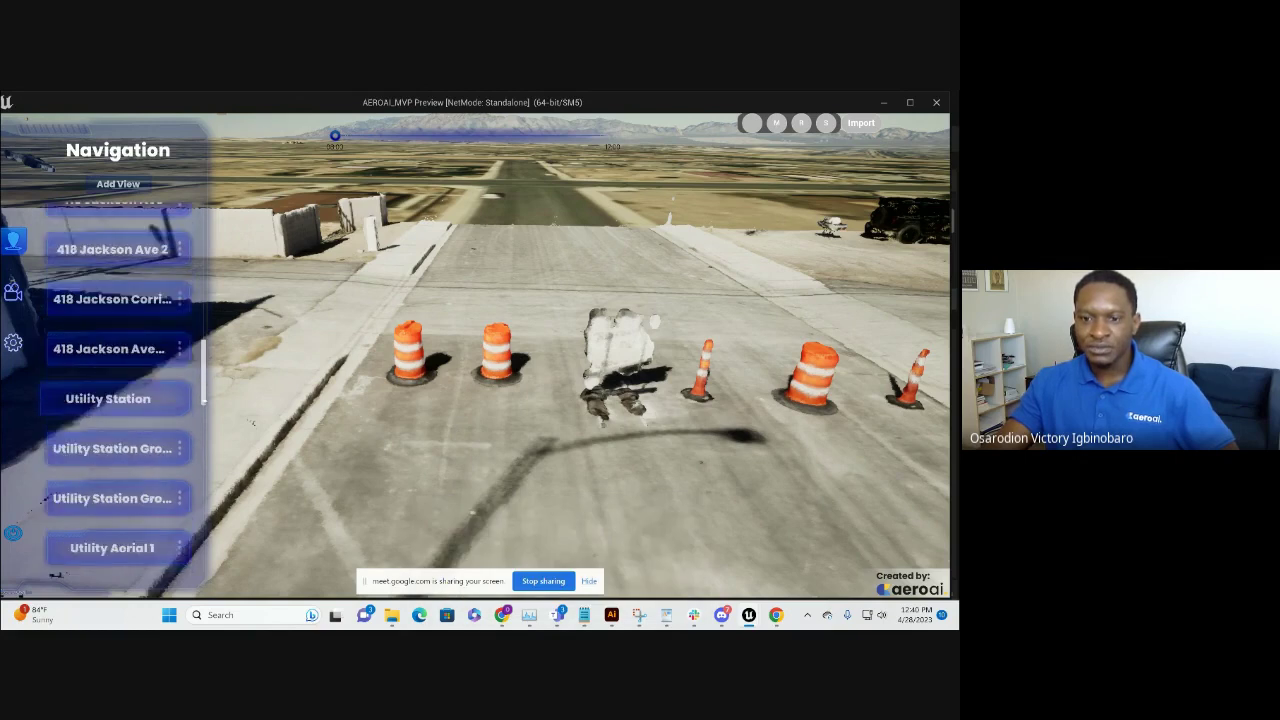
scroll(112, 390, down, 20)
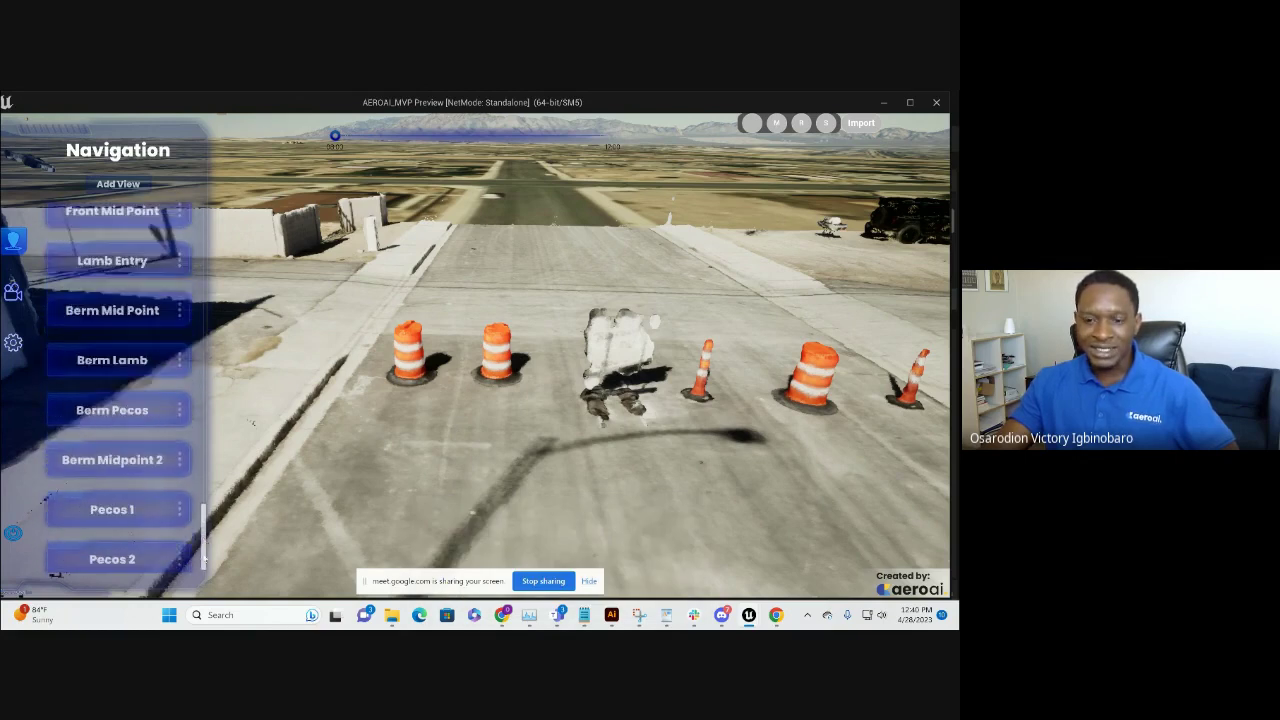
scroll(205, 250, up, 20)
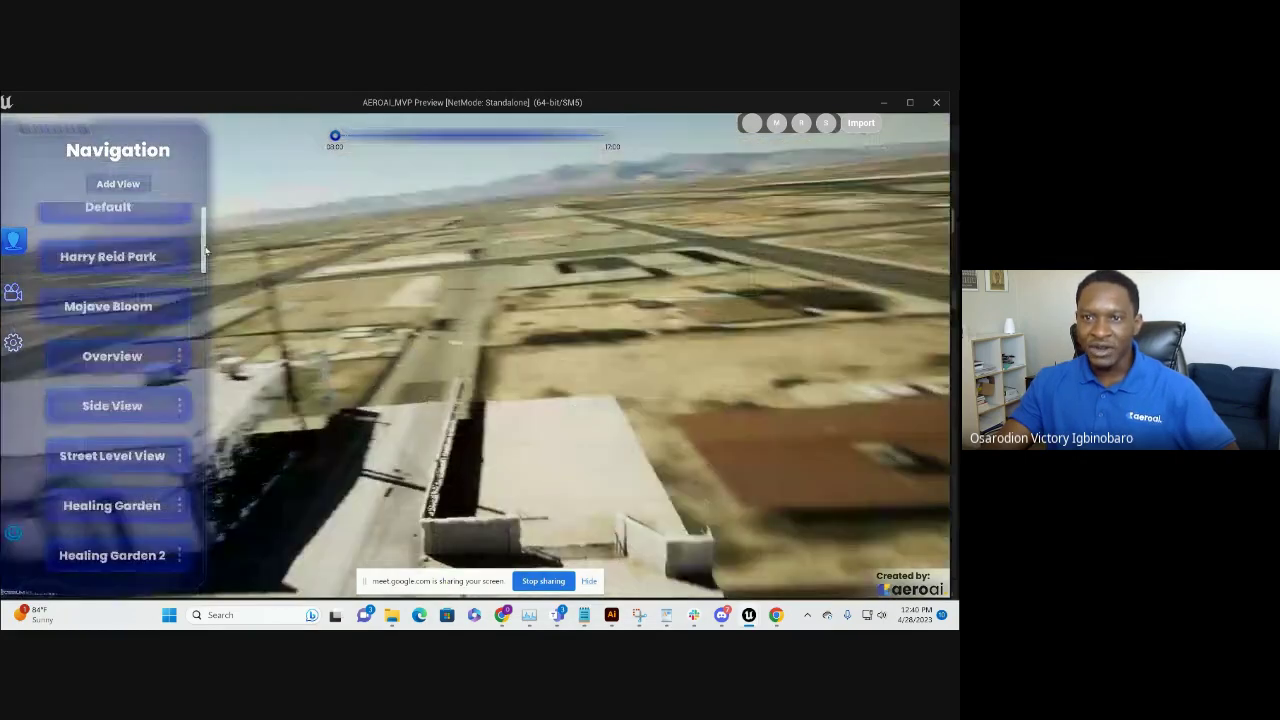
scroll(205, 250, down, 3)
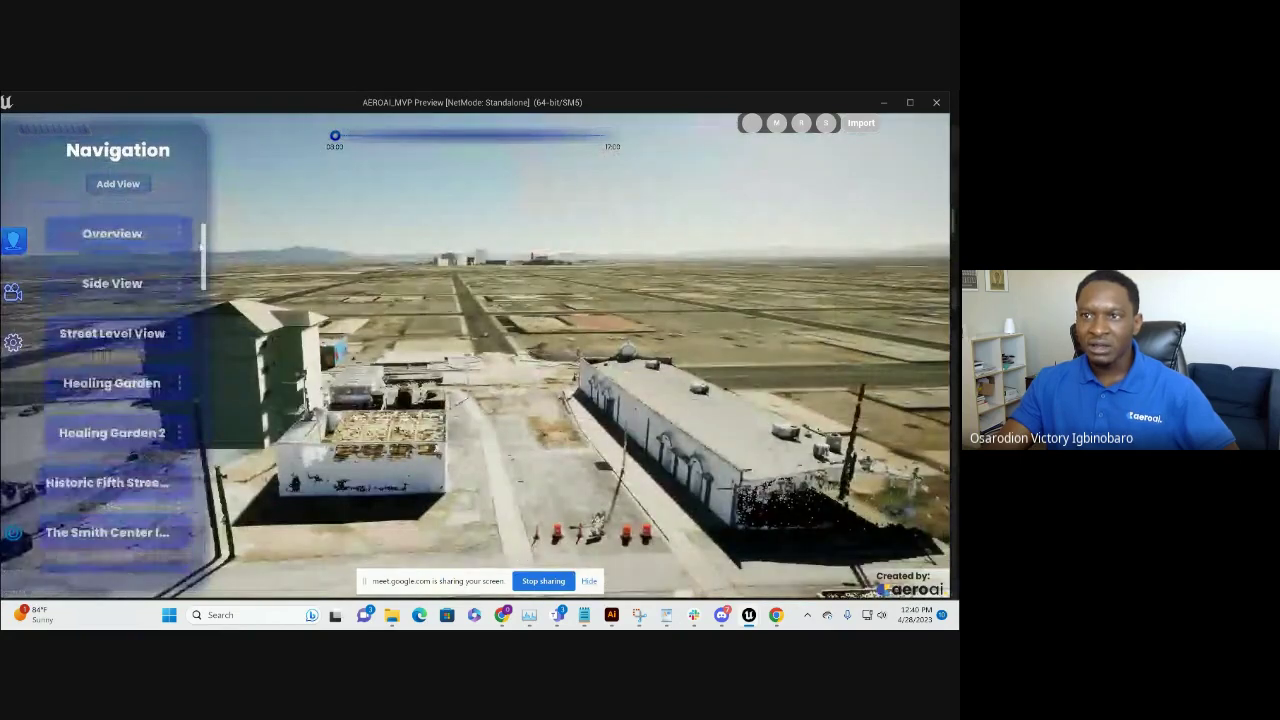
drag(205, 250, 214, 291)
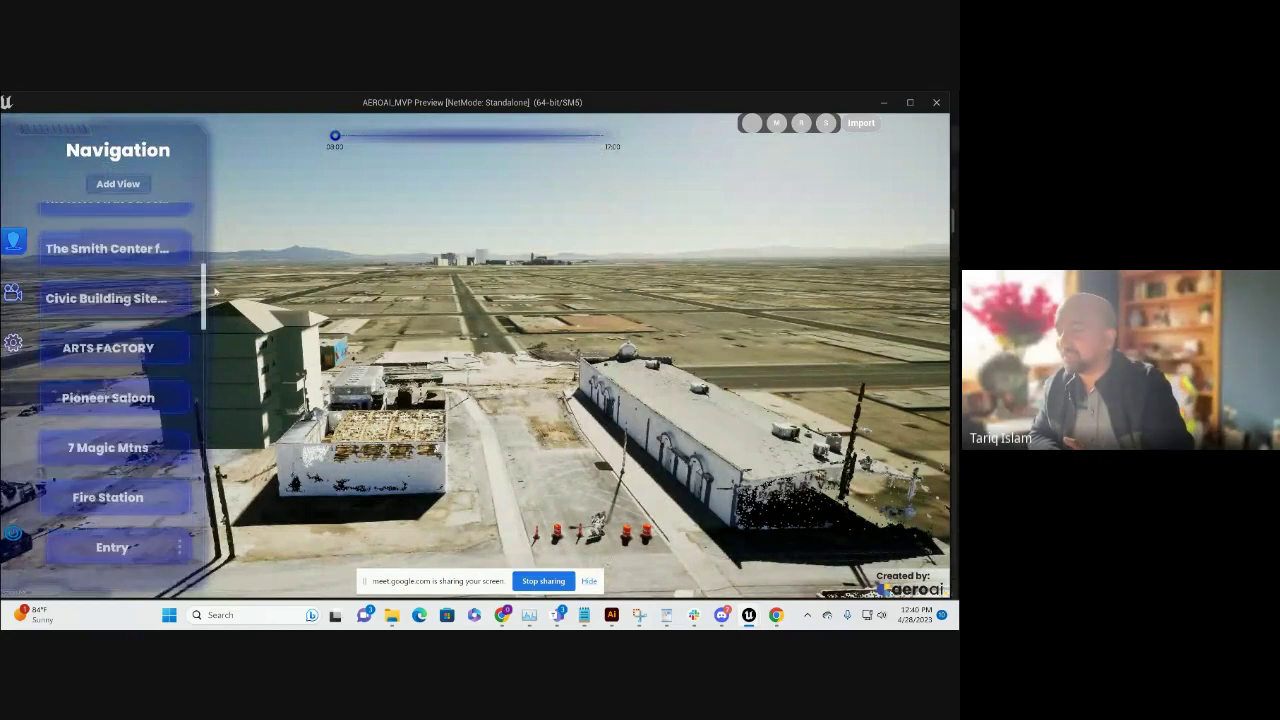
click(150, 397)
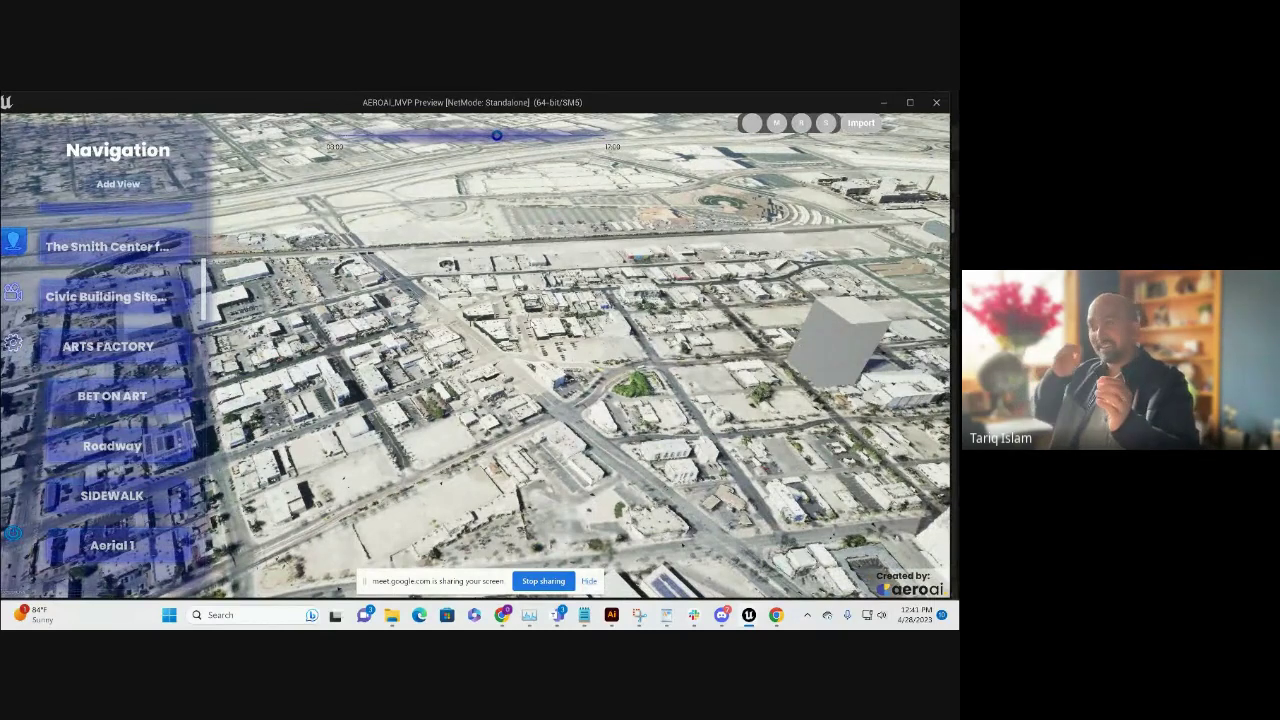
Visit the SIDEWALK view, return to BET ON ART, then orbit to reveal the grey massing block.
scroll(158, 424, down, 2)
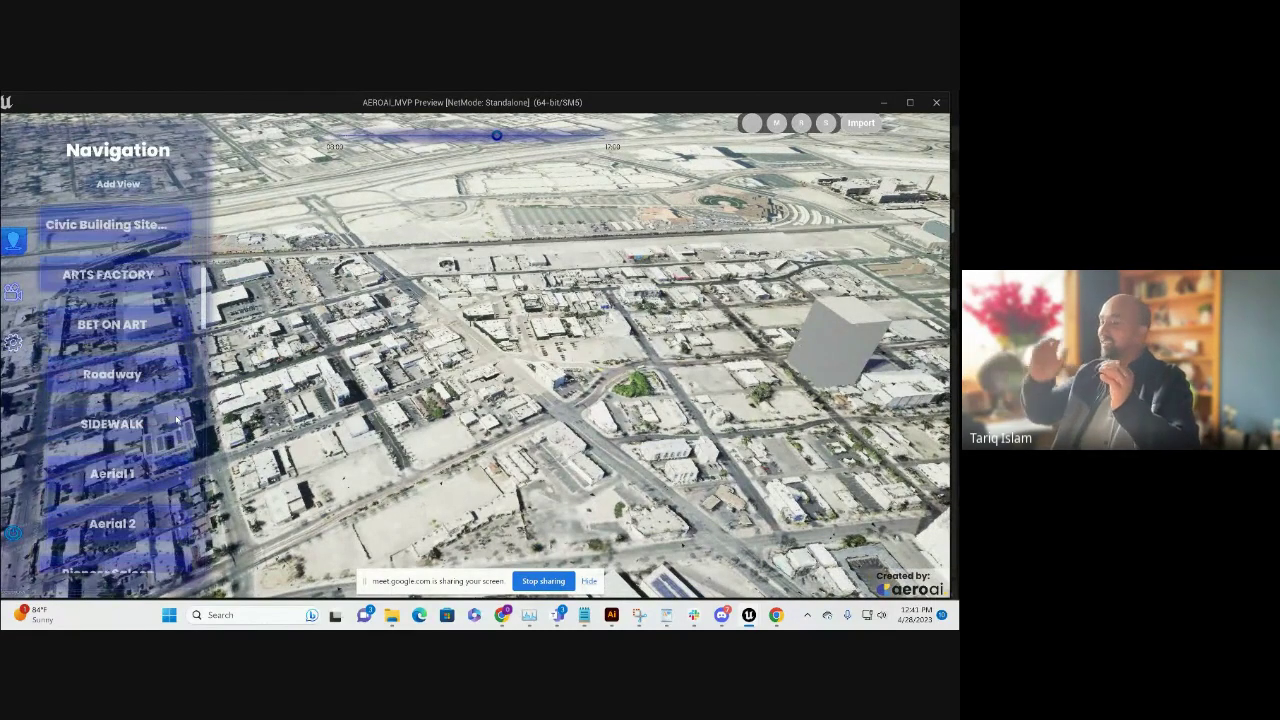
click(158, 424)
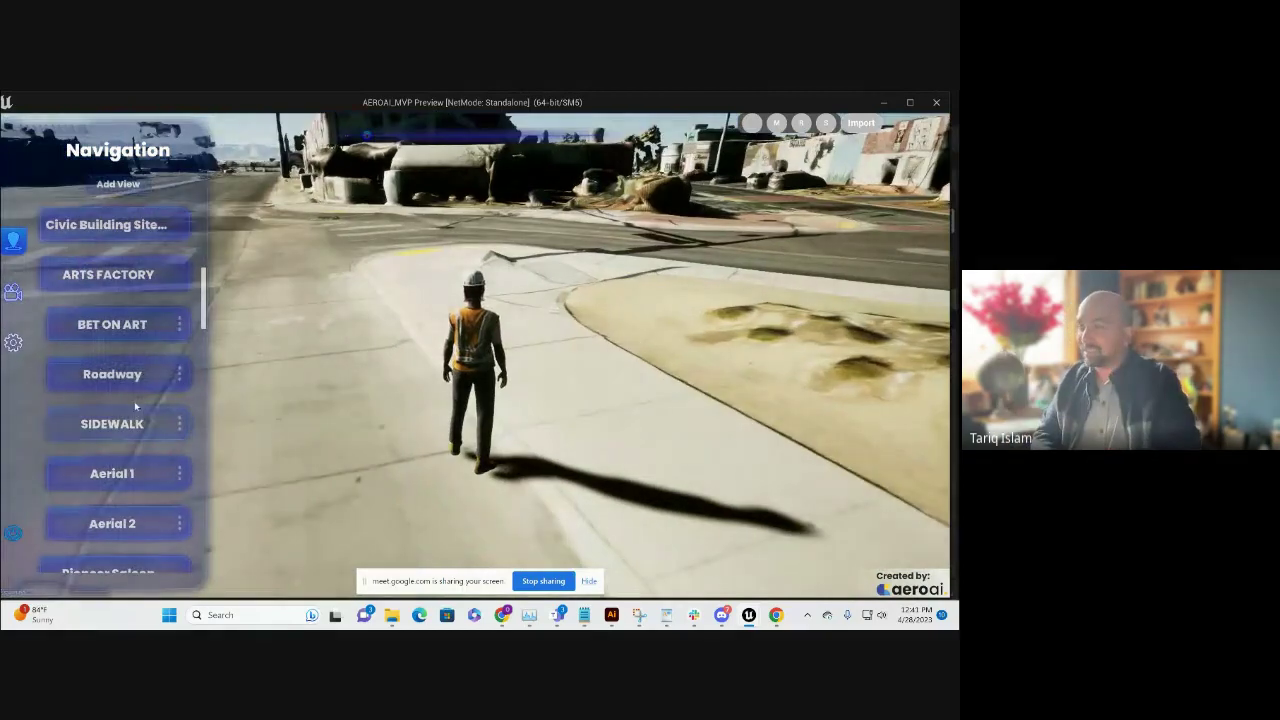
click(140, 330)
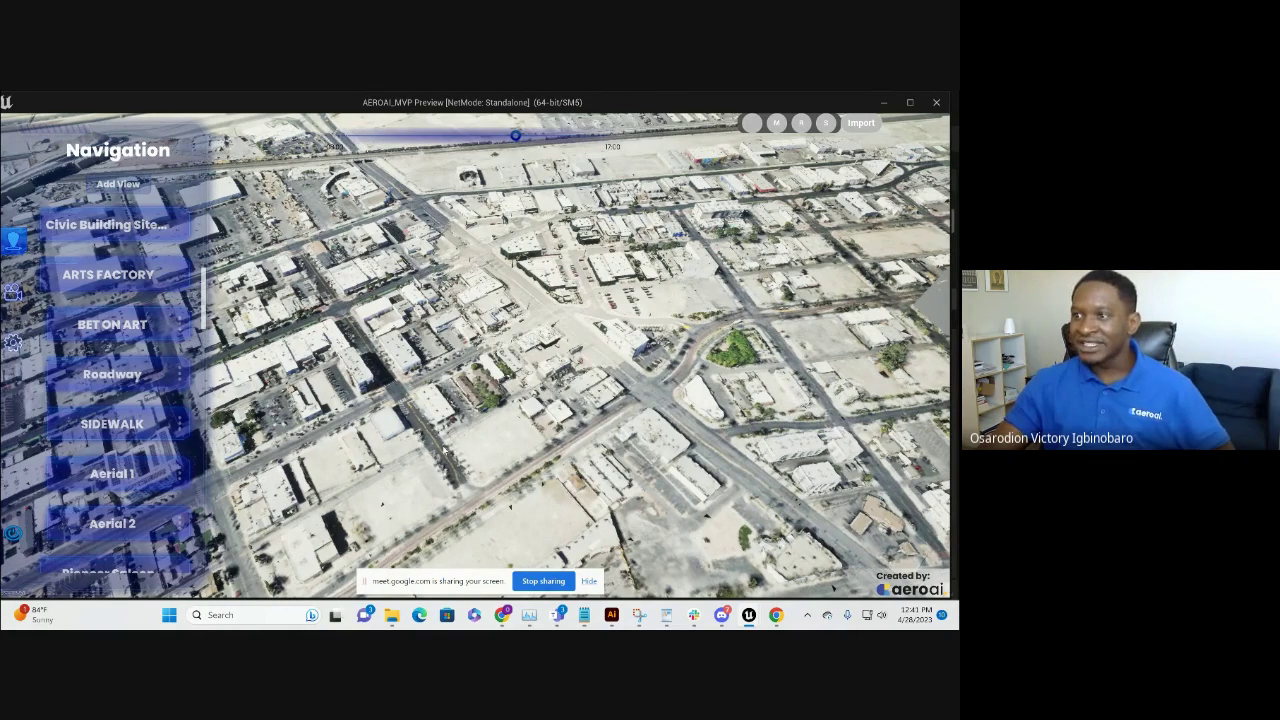
drag(548, 390, 270, 396)
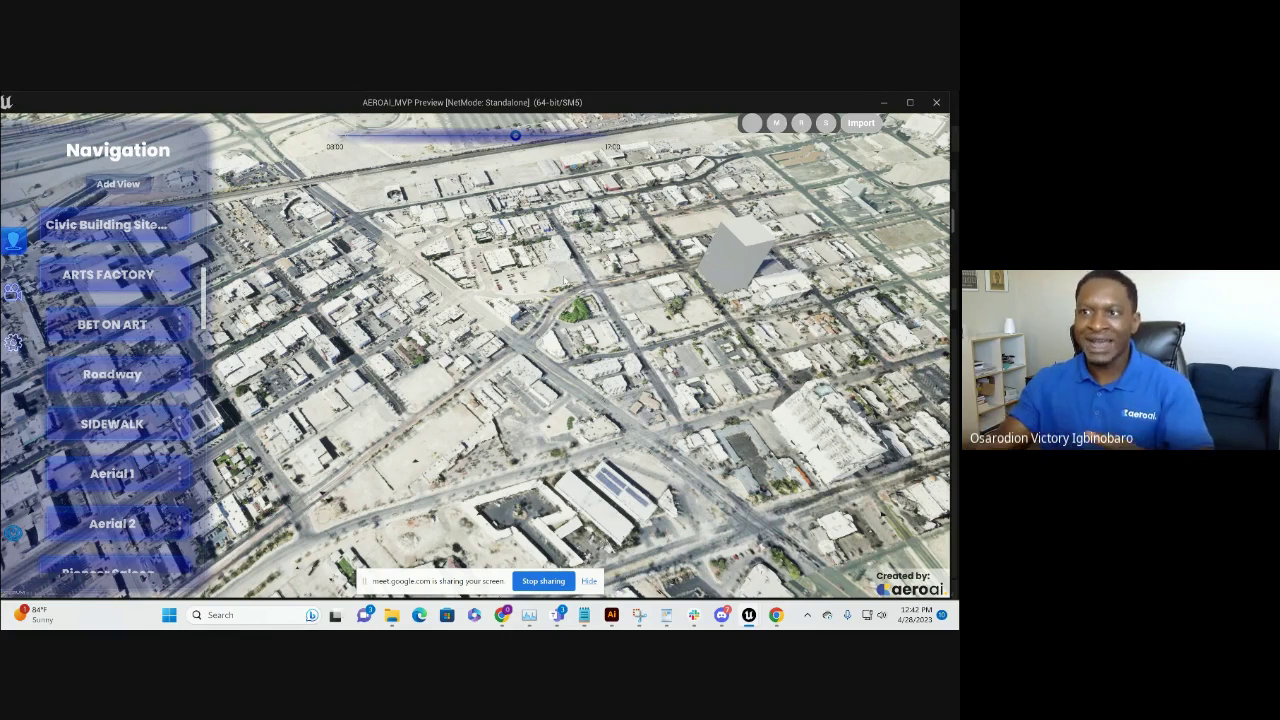
Zoom in over downtown and tilt the camera to centre the grey massing block.
scroll(720, 258, up, 3)
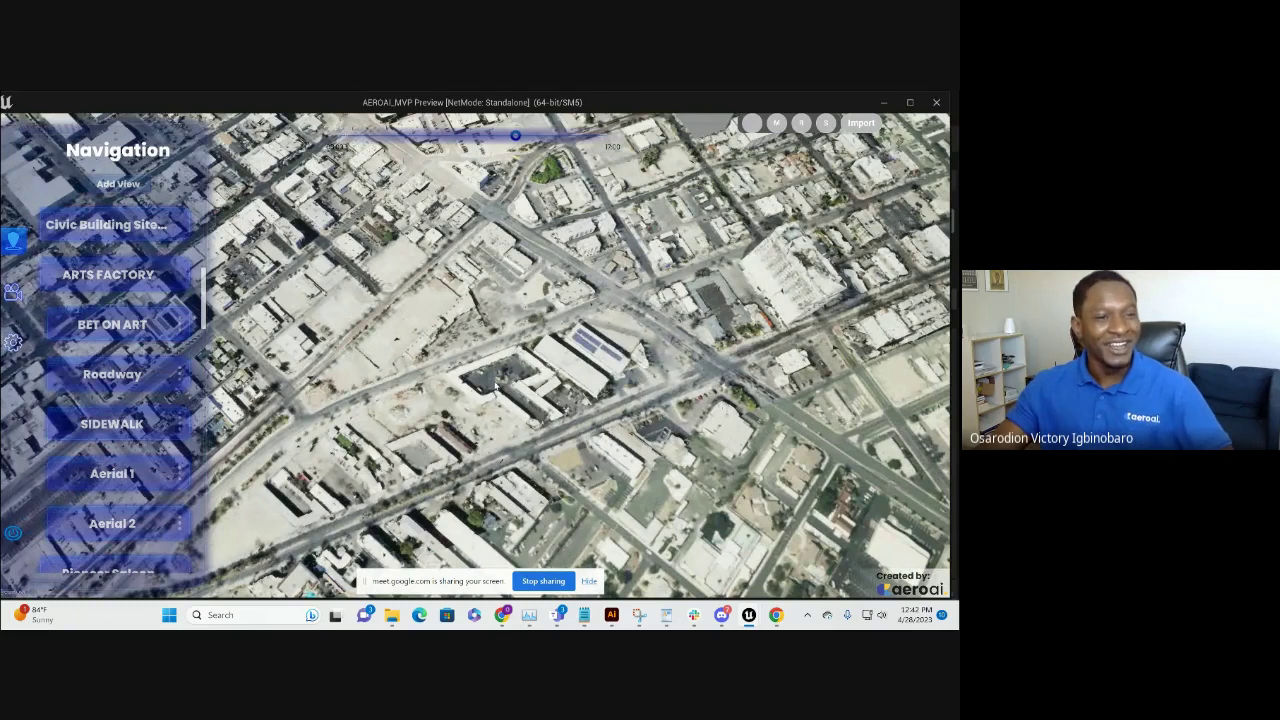
scroll(495, 387, down, 3)
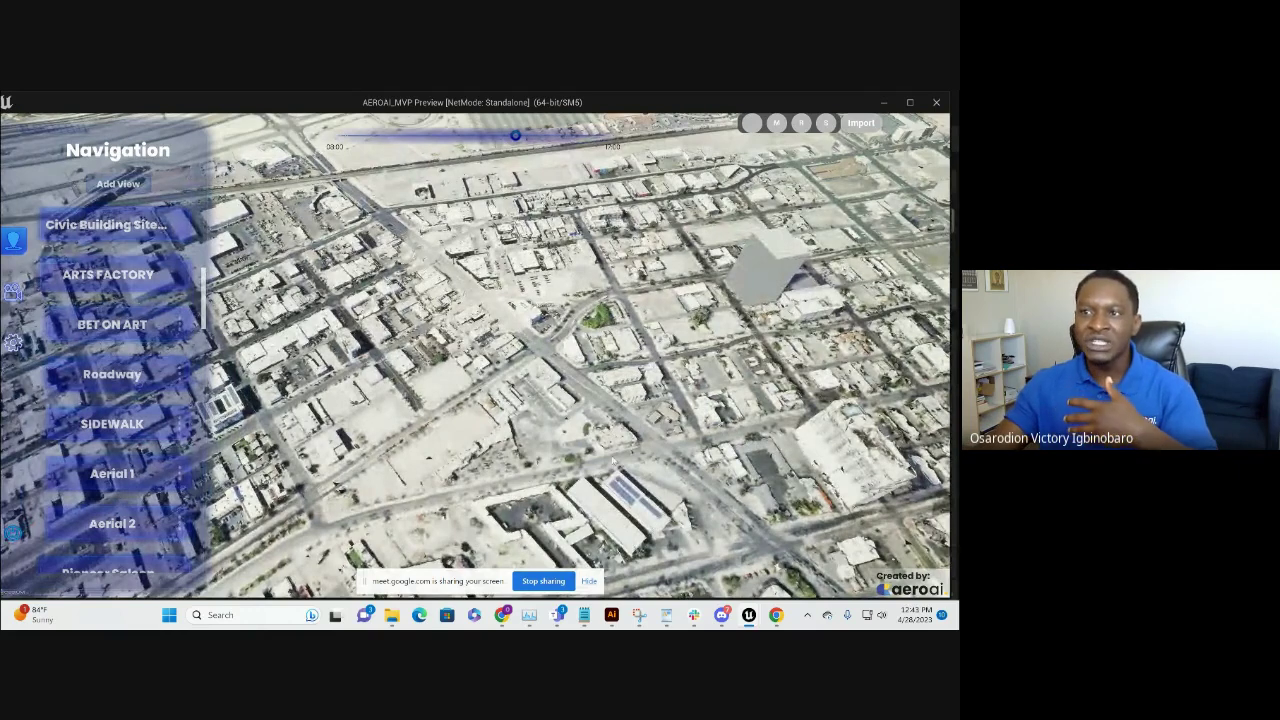
scroll(612, 460, up, 2)
scroll(640, 457, up, 2)
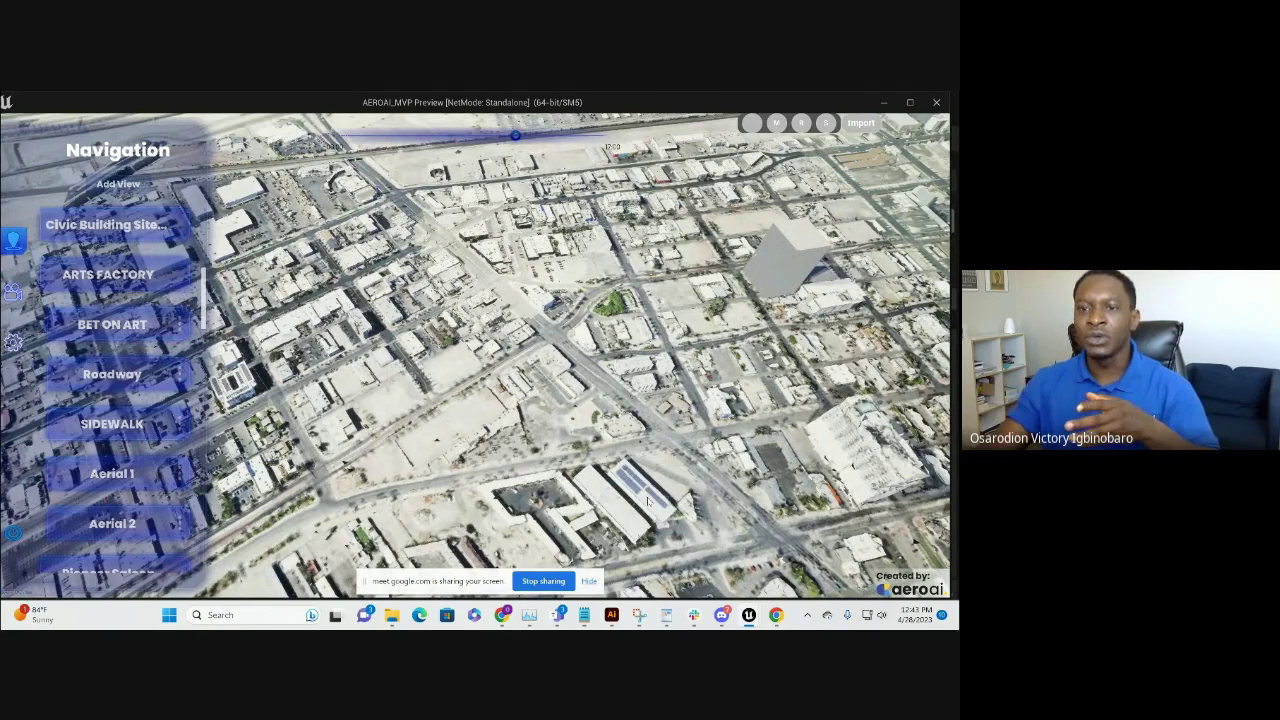
drag(517, 514, 485, 478)
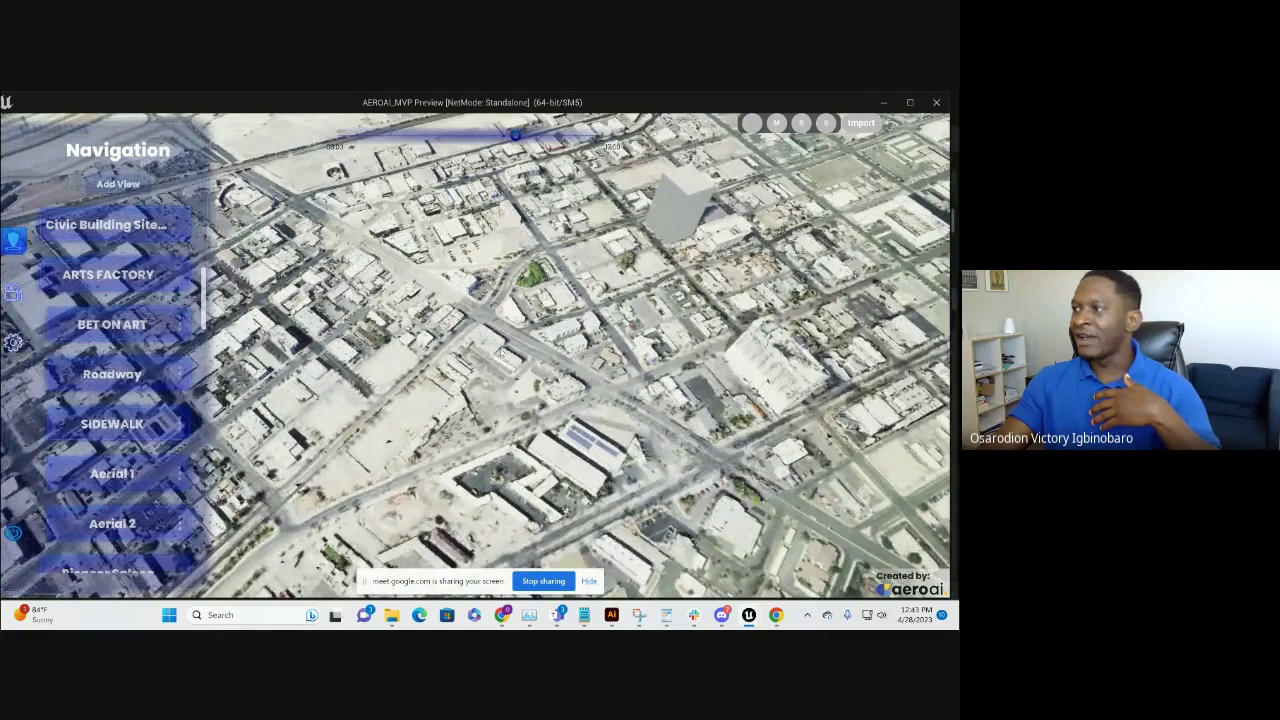
Jump to the SIDEWALK view and set the time of day to earliest, then back to midday.
scroll(127, 404, down, 1)
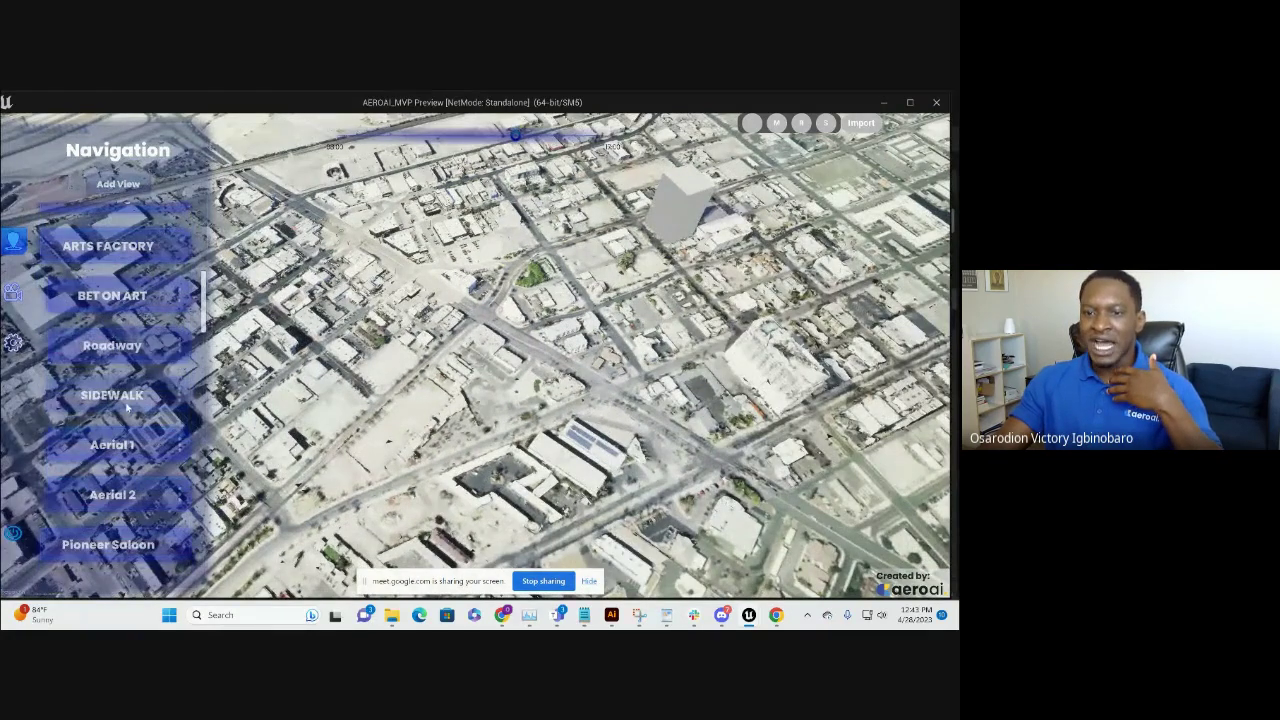
click(127, 404)
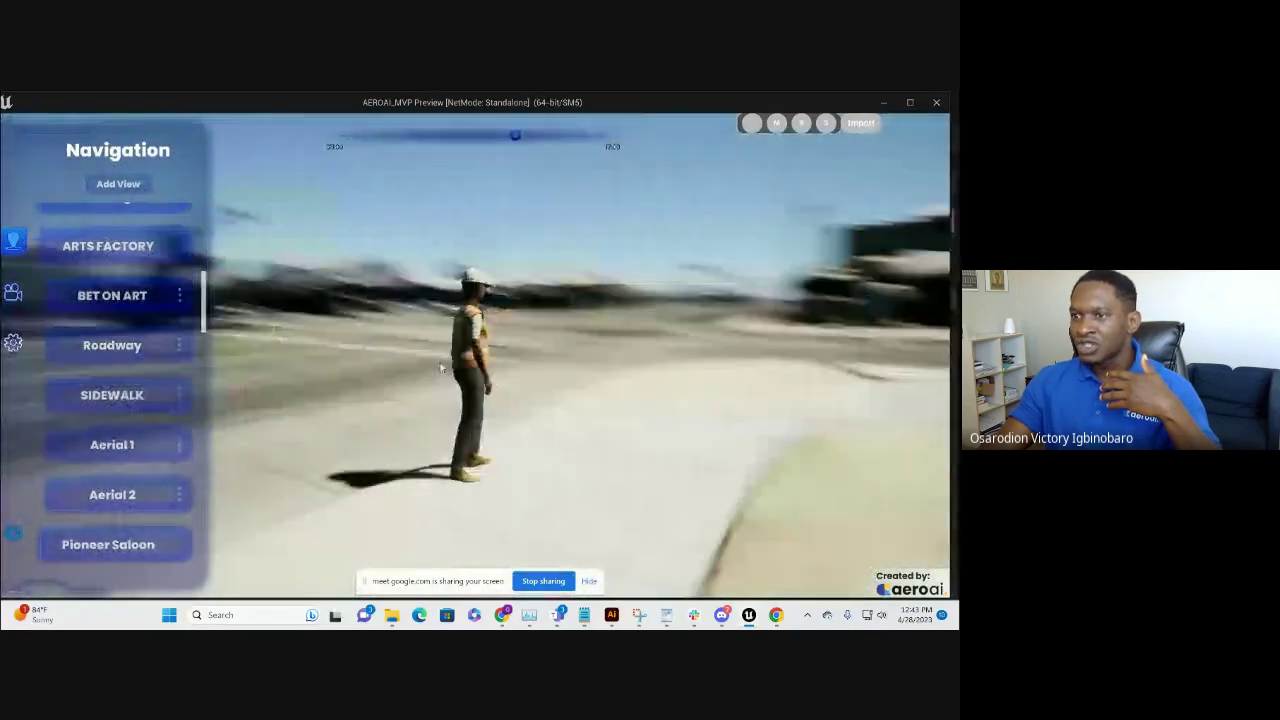
click(335, 135)
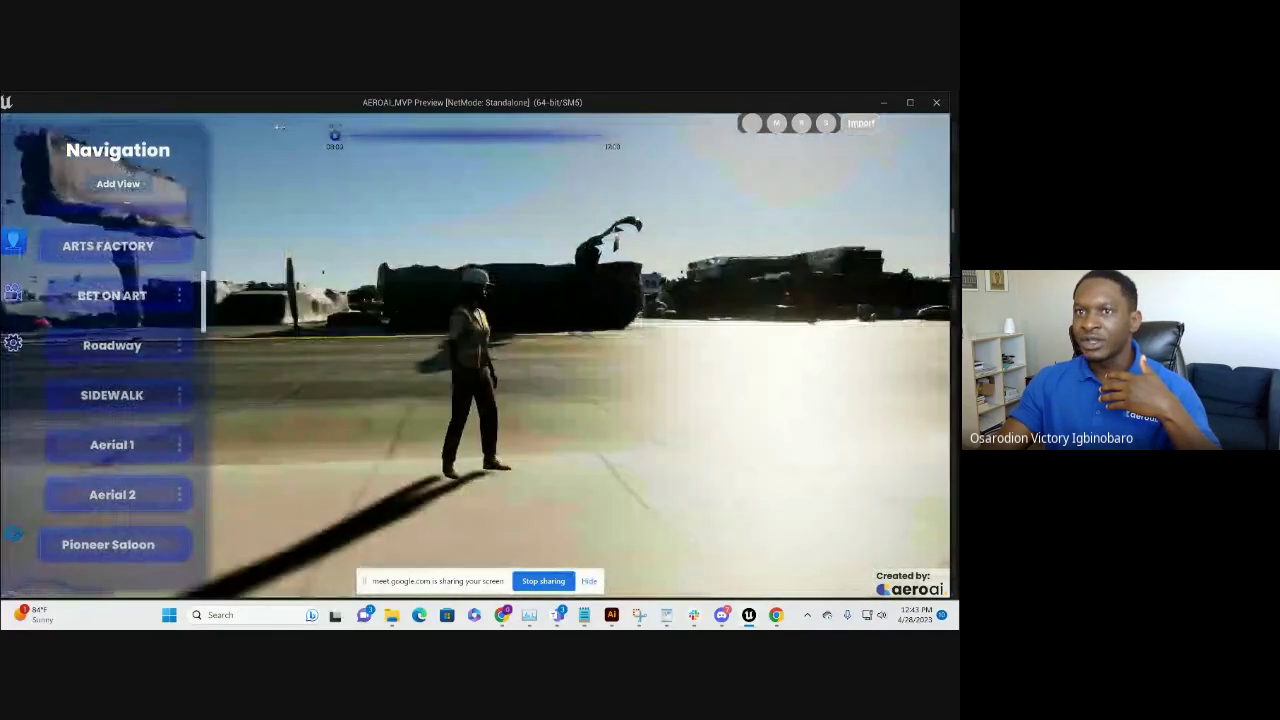
click(498, 135)
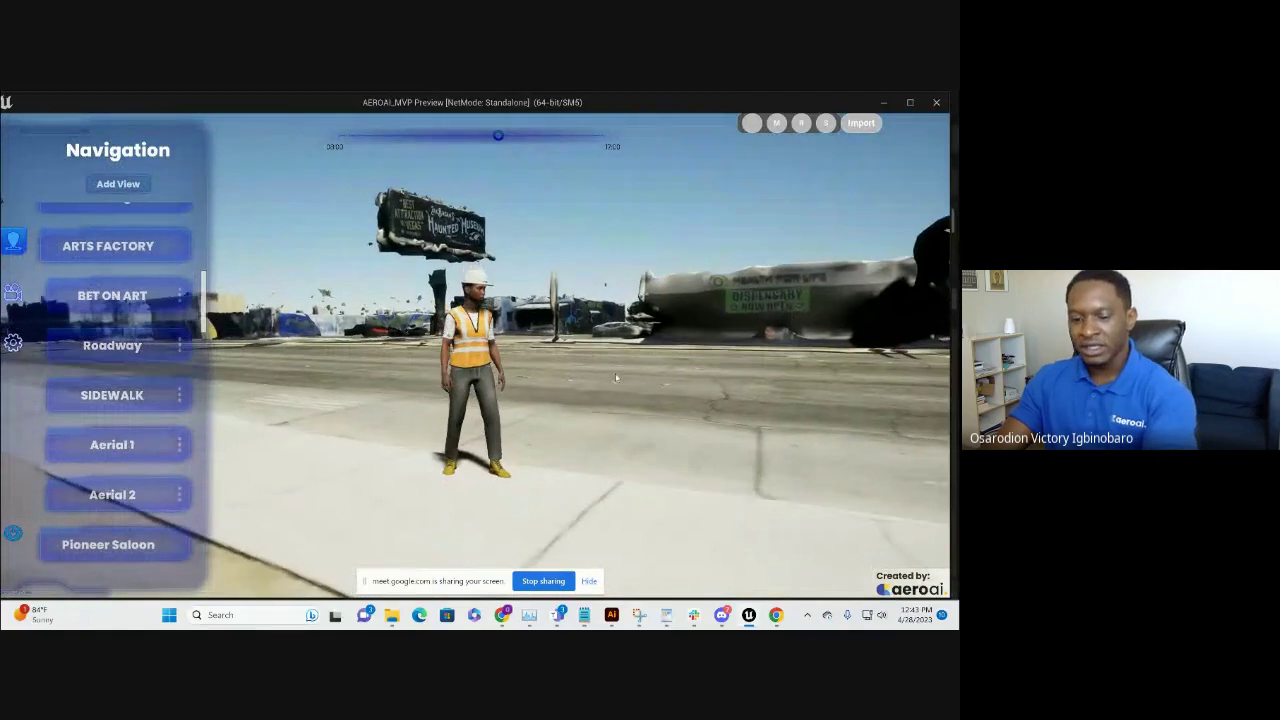
Walk and run the worker toward the crosswalk, then turn to face the dispensary.
key(w)
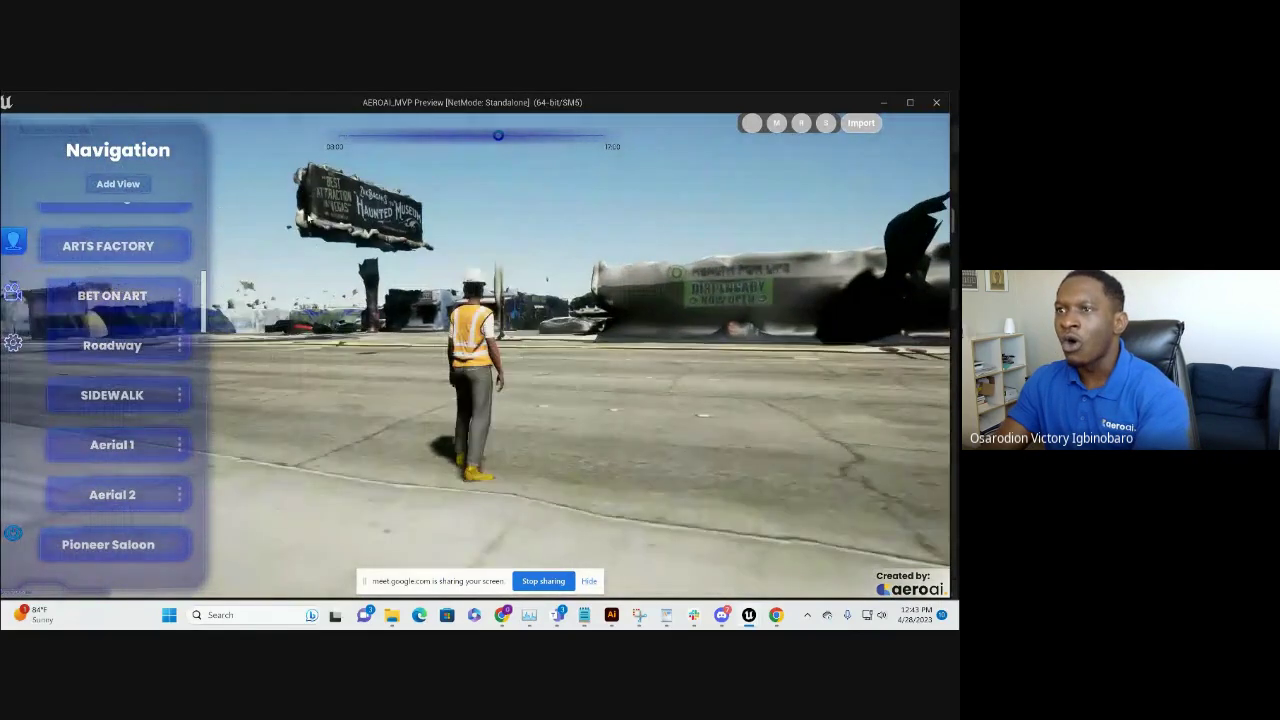
key(w)
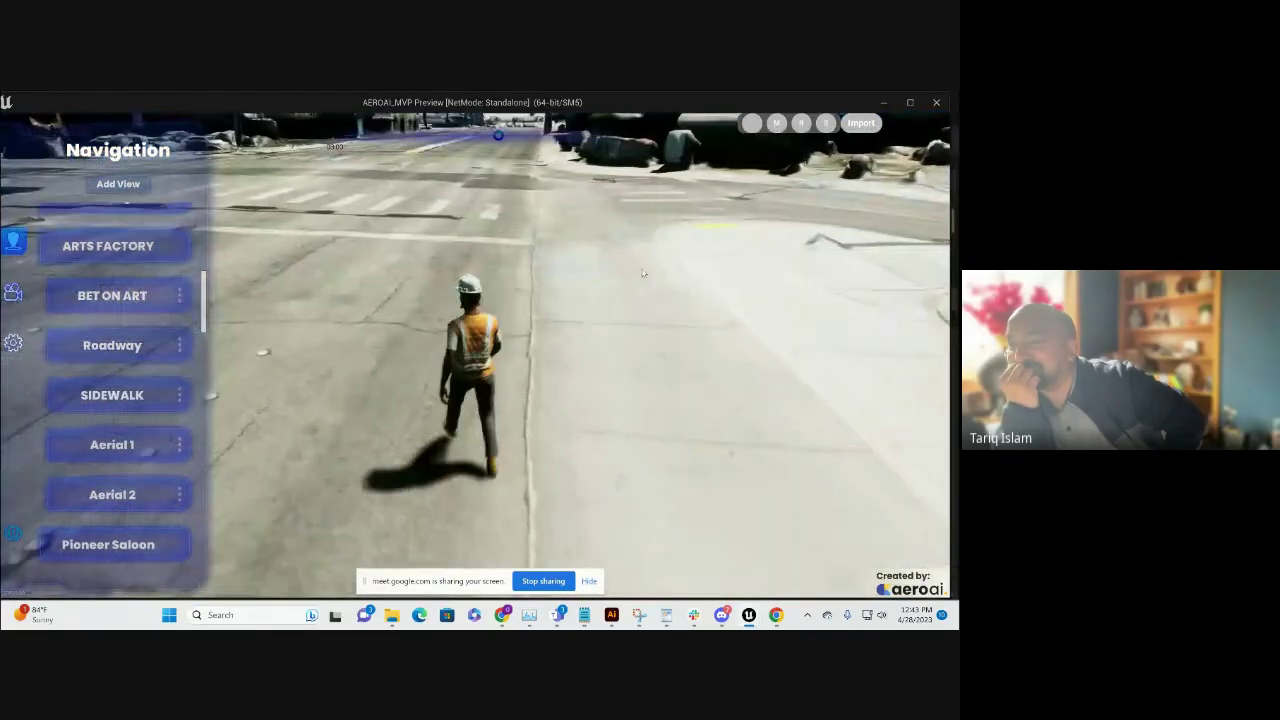
key(a)
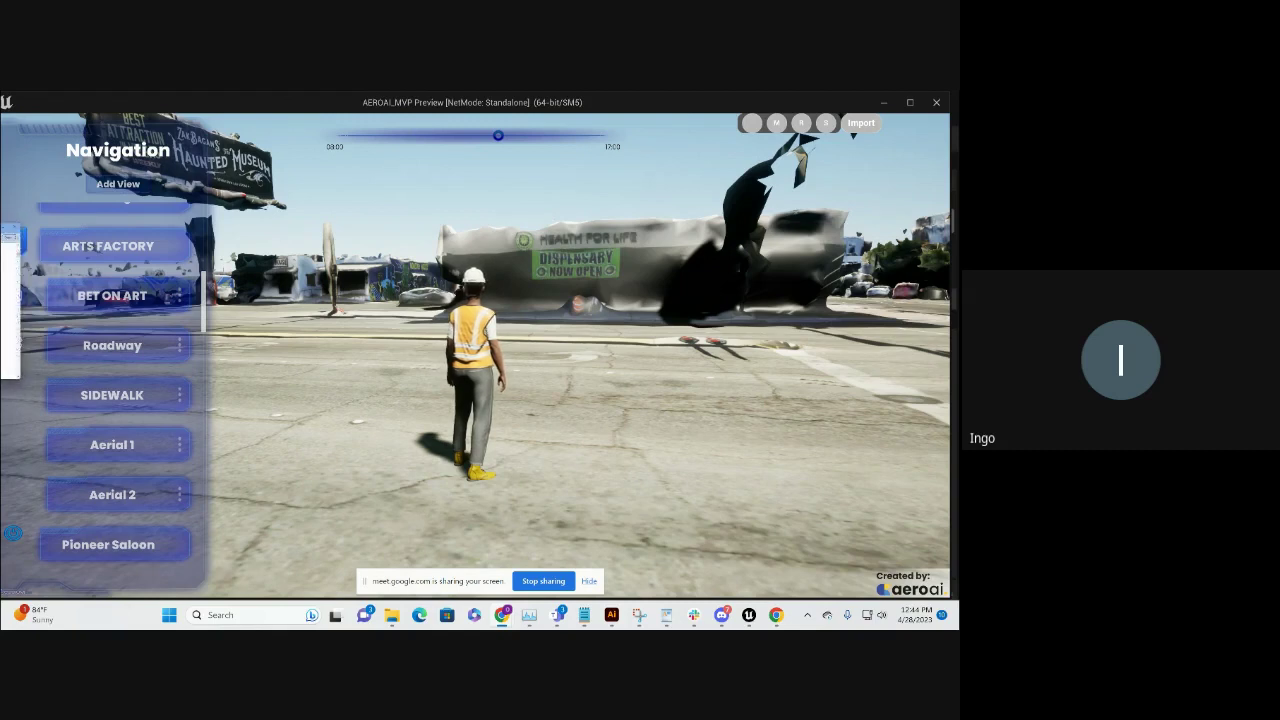
Scroll the Building a VR App tutorial to Step 2: Create the Pawn's laser-pointer paragraph.
scroll(554, 305, up, 10)
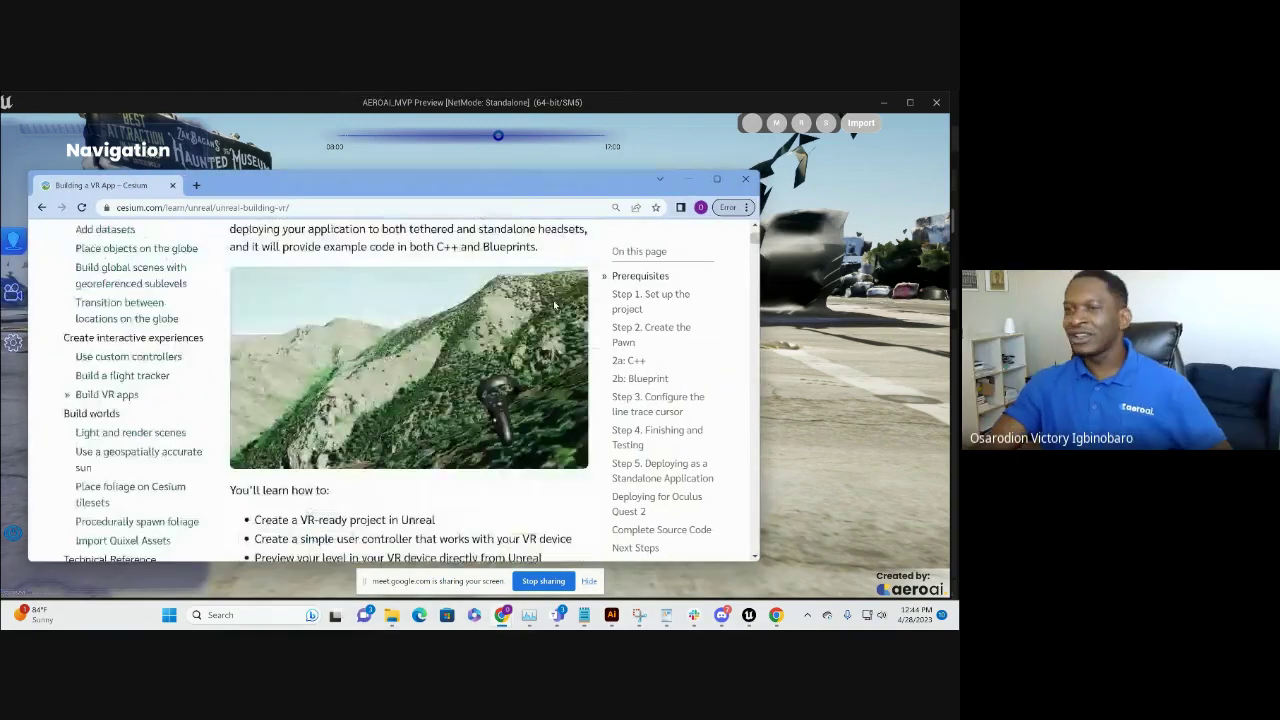
scroll(554, 305, up, 2)
scroll(554, 305, down, 2)
scroll(540, 306, up, 5)
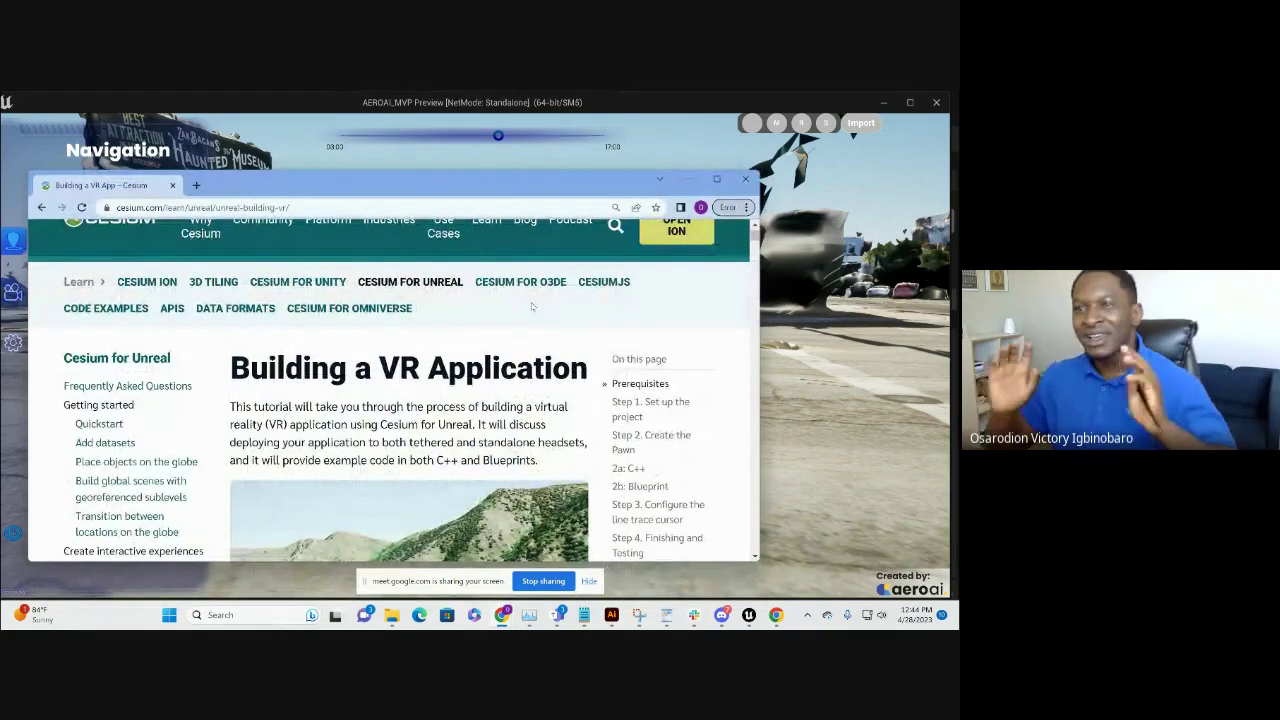
scroll(476, 428, down, 1)
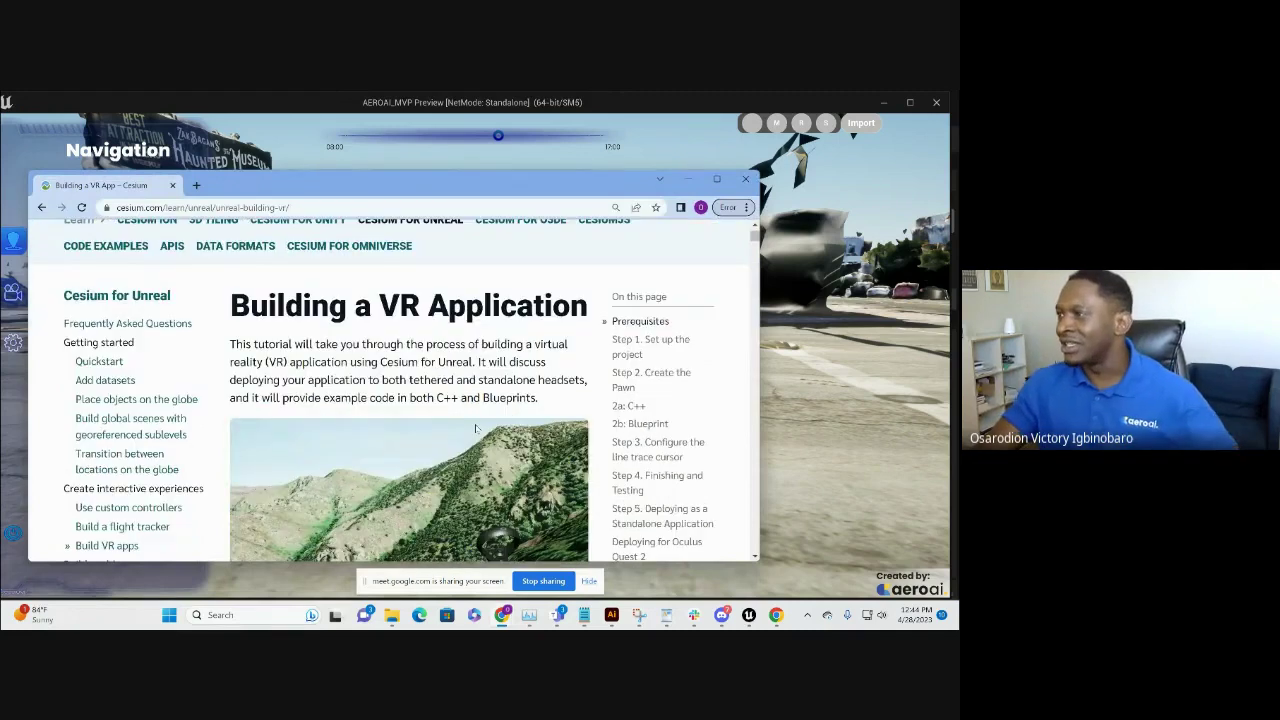
scroll(476, 428, up, 2)
scroll(573, 437, down, 5)
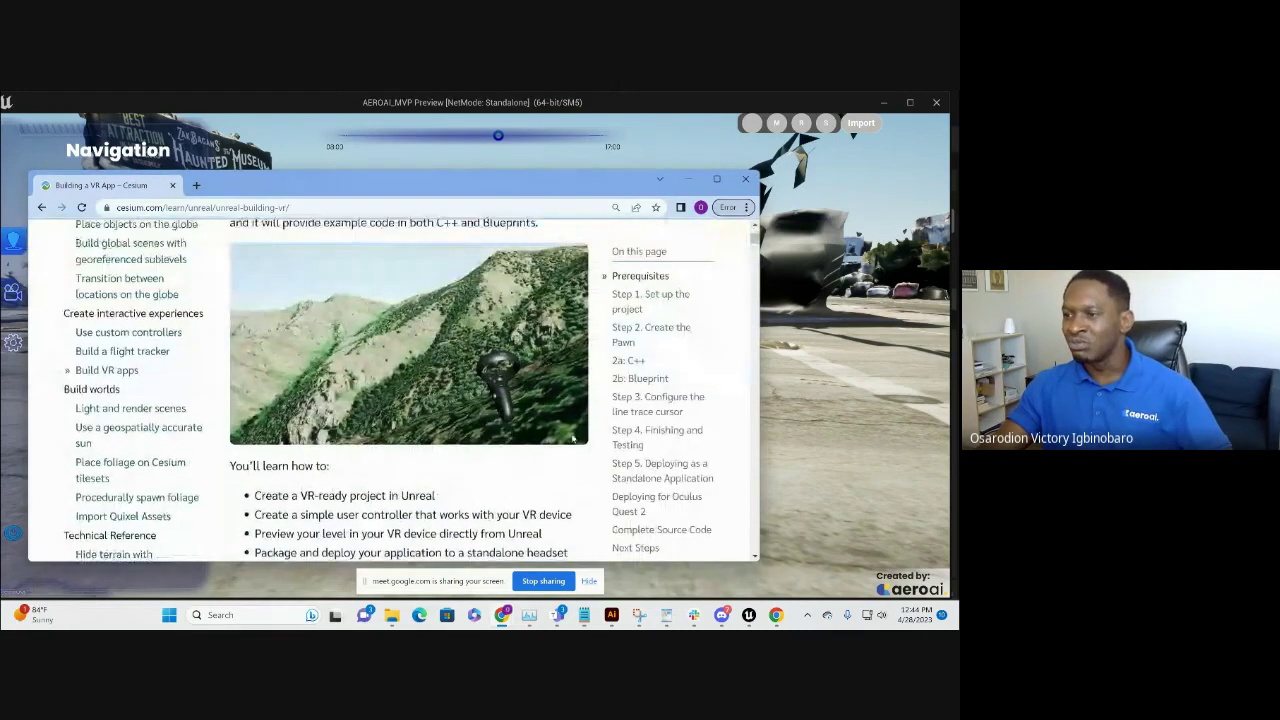
scroll(573, 437, up, 5)
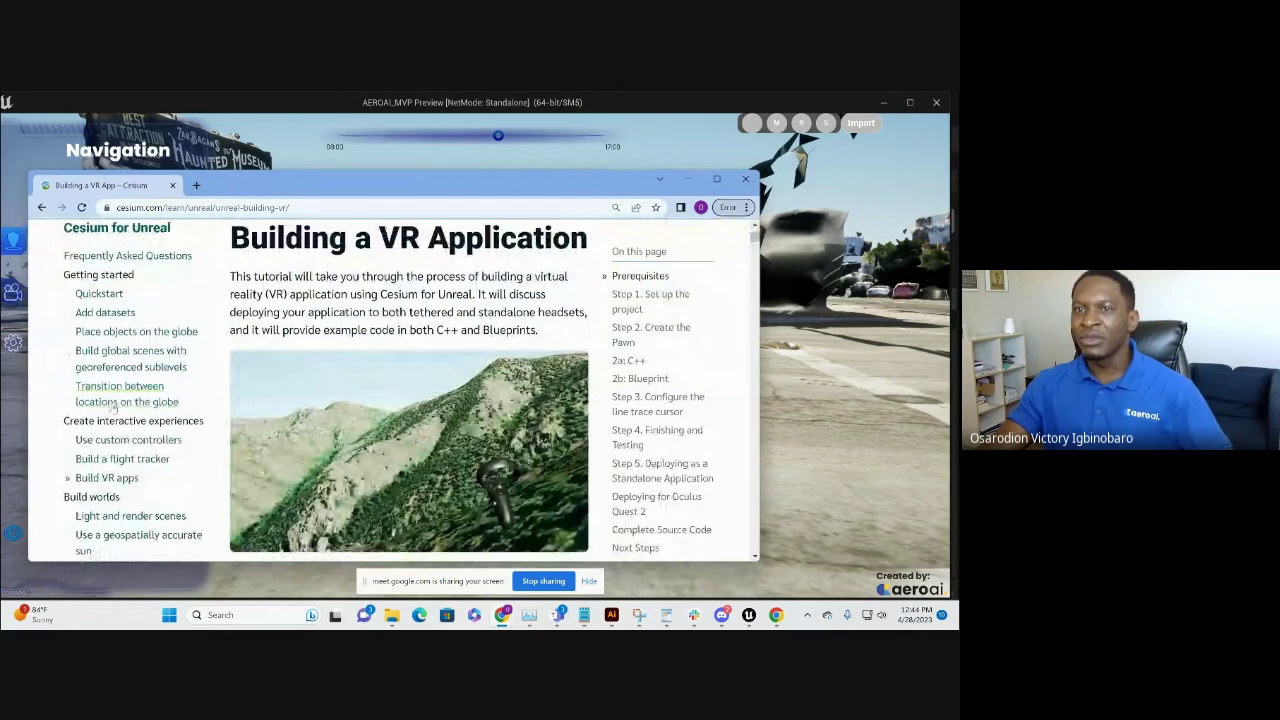
scroll(115, 405, down, 10)
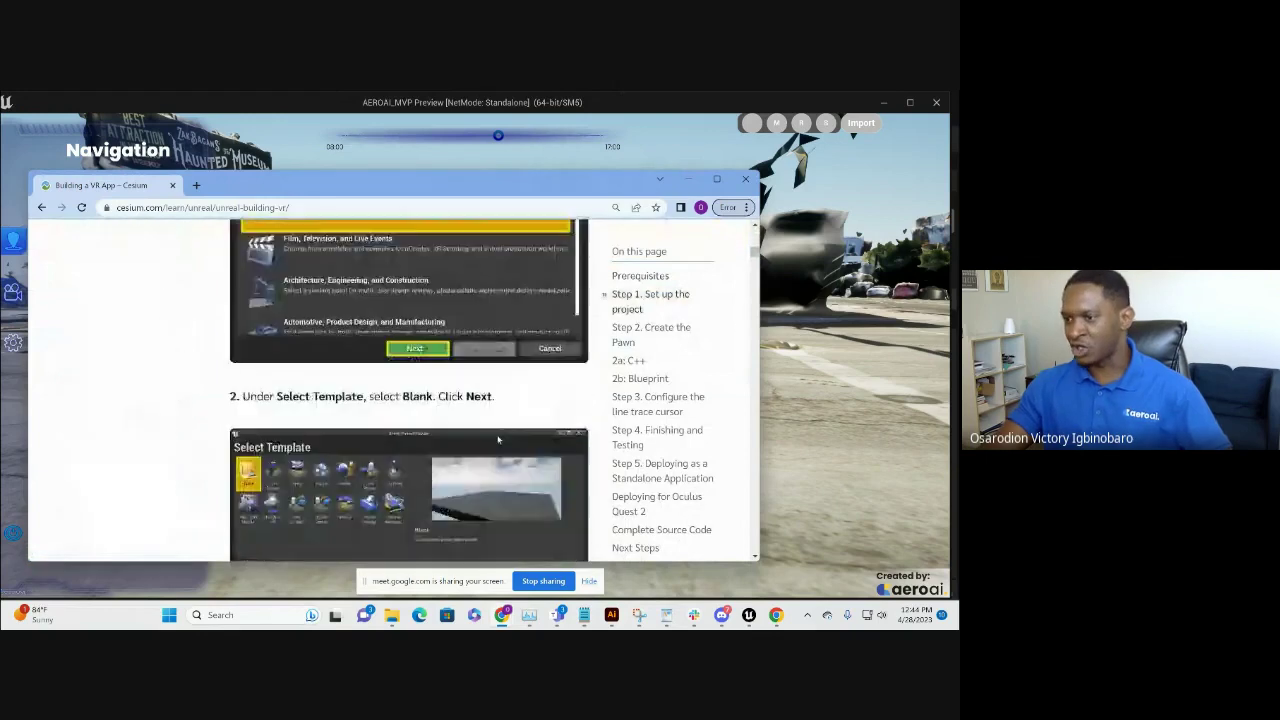
scroll(498, 438, down, 15)
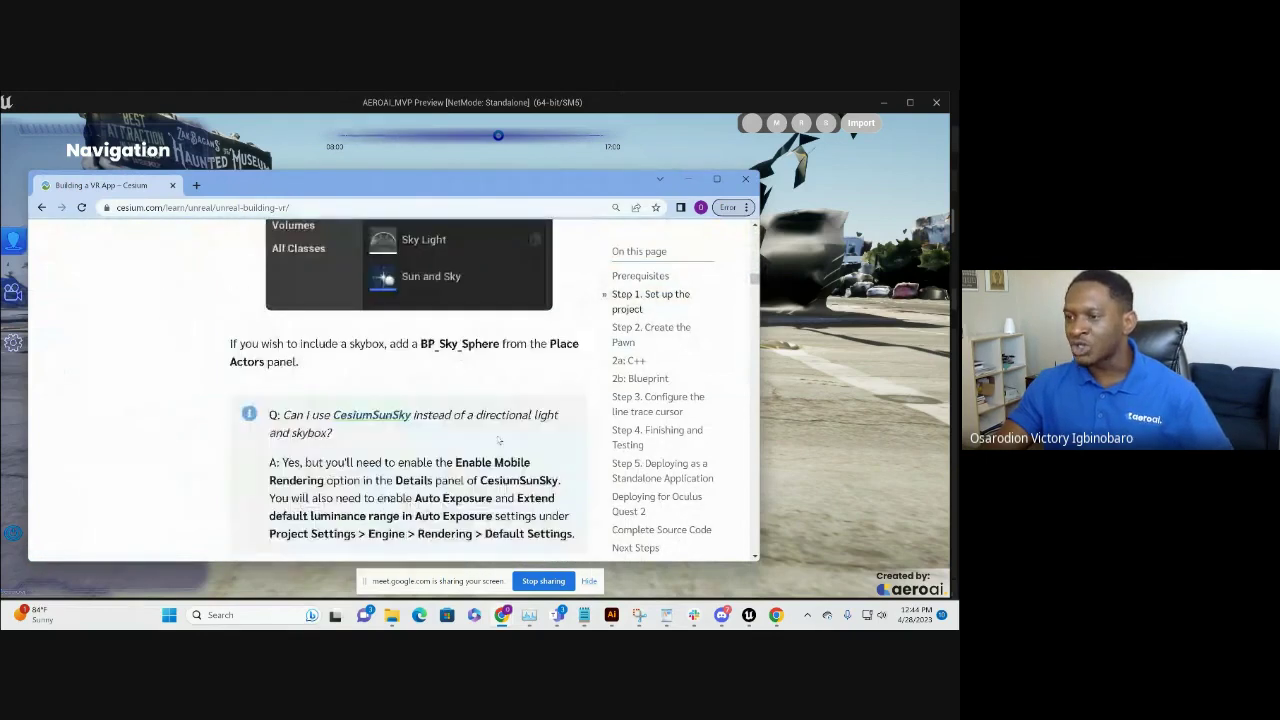
scroll(498, 440, down, 10)
scroll(498, 440, up, 5)
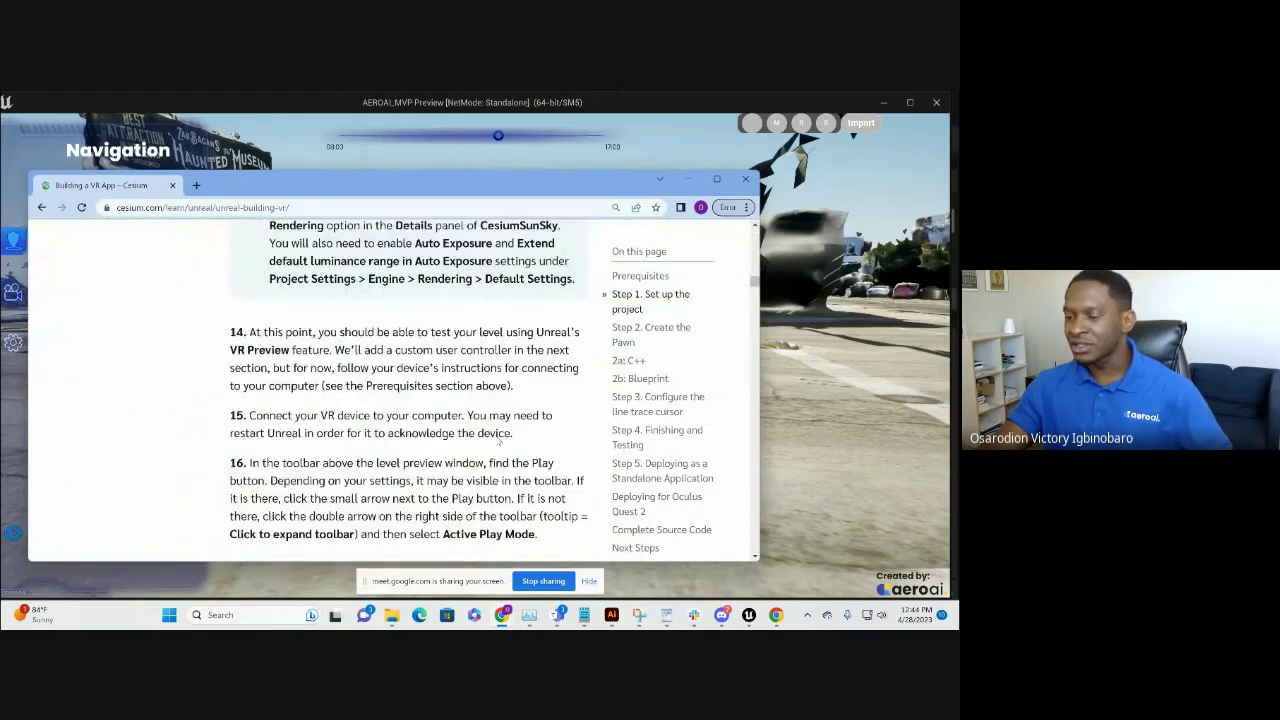
scroll(500, 443, down, 10)
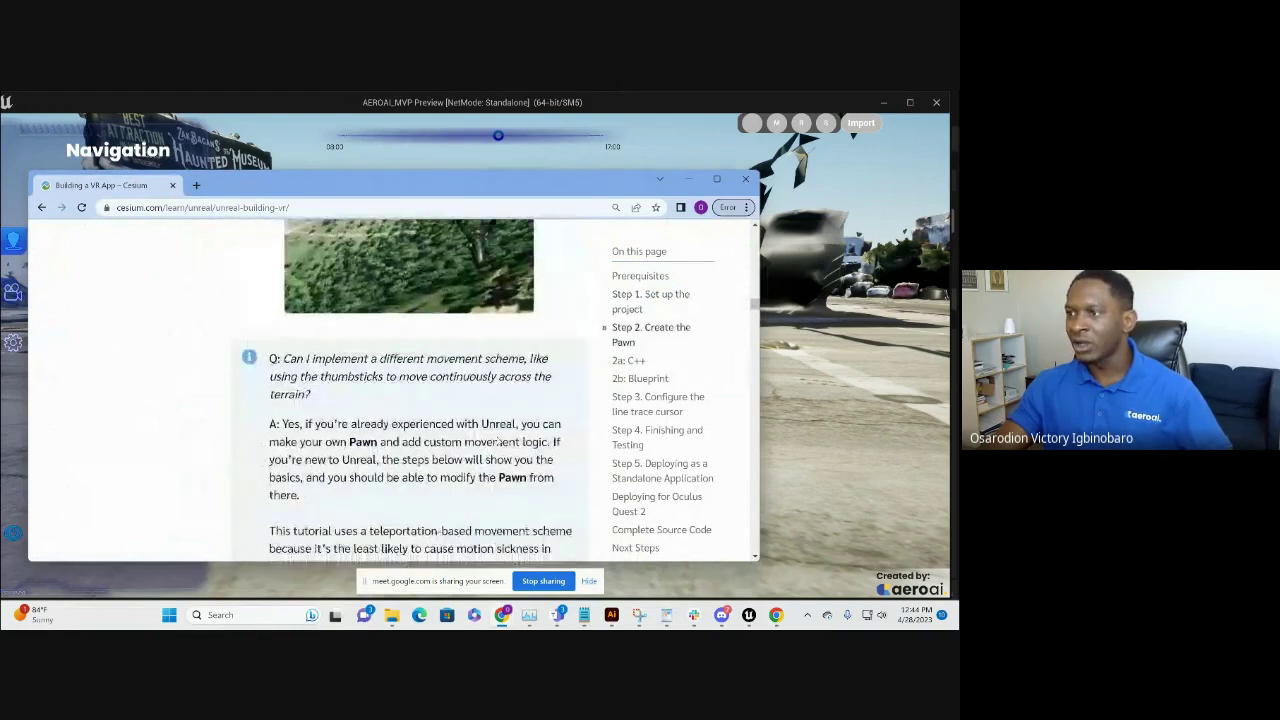
scroll(497, 442, down, 4)
scroll(400, 436, up, 4)
scroll(300, 430, down, 4)
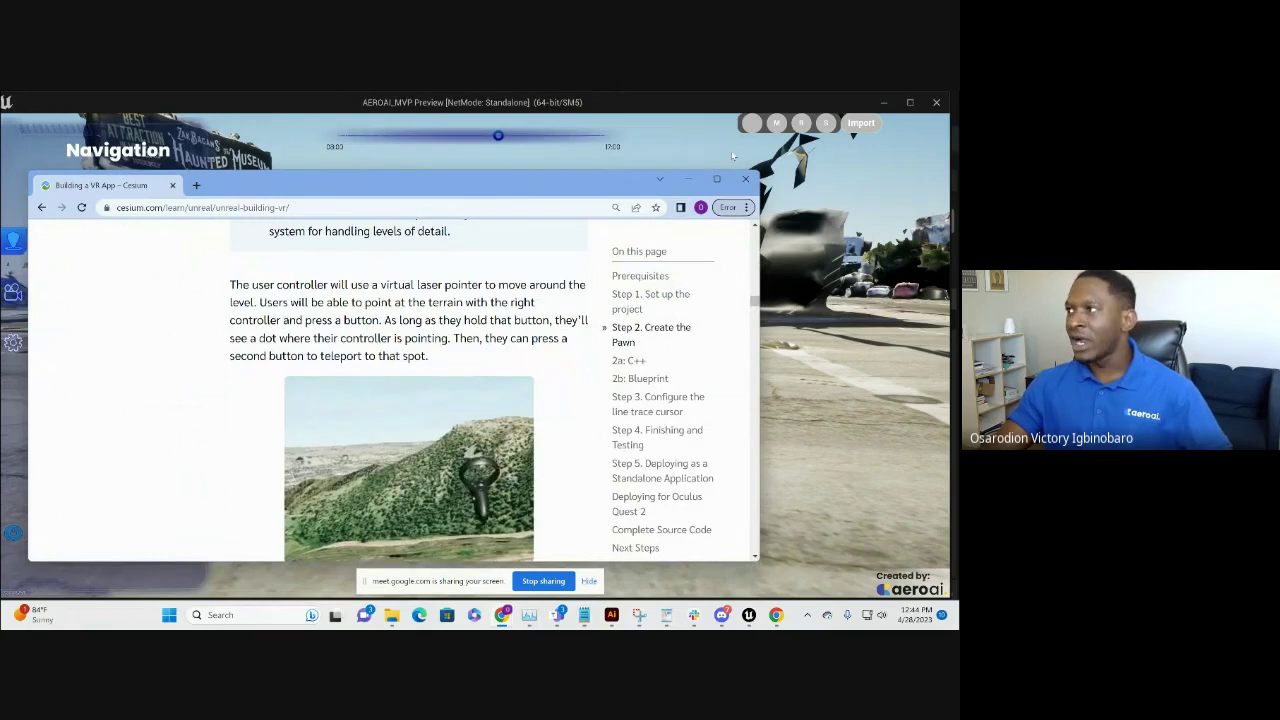
Bring the AEROAI MVP Preview window back in front of the Chrome tutorial.
click(648, 153)
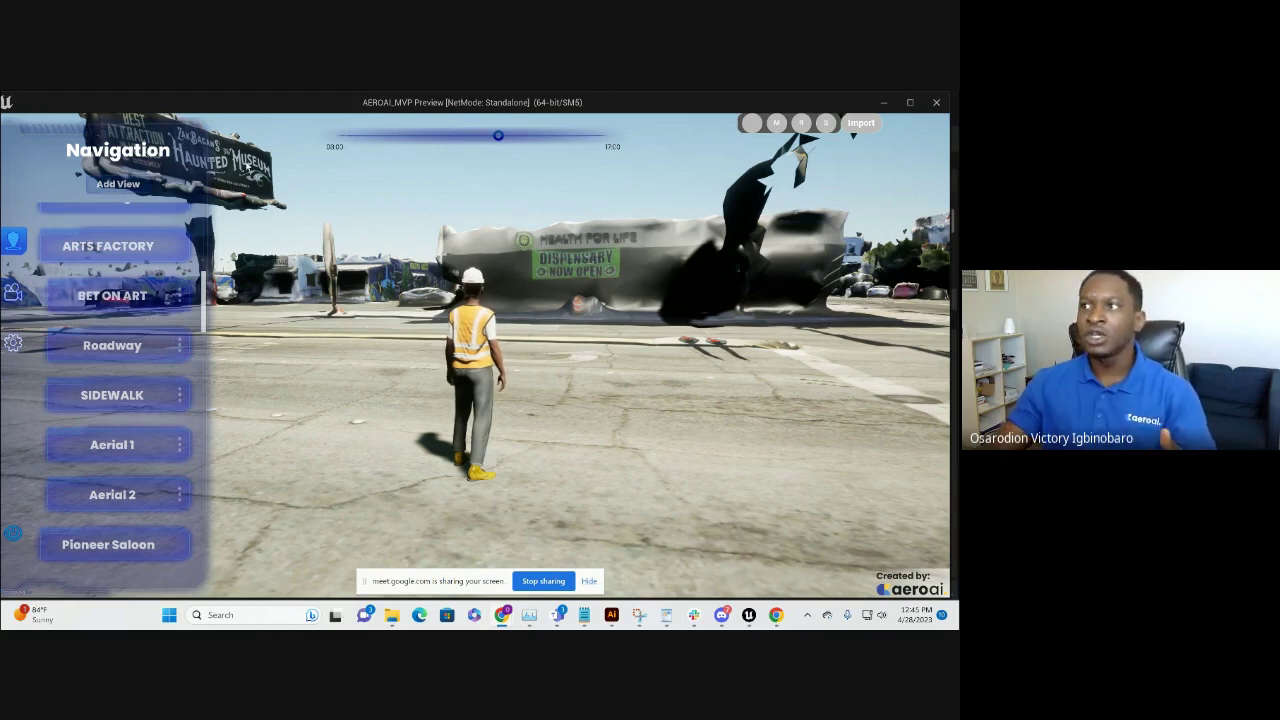
Move the time-of-day slider to the end of its track for long low-sun shadows.
drag(498, 135, 609, 135)
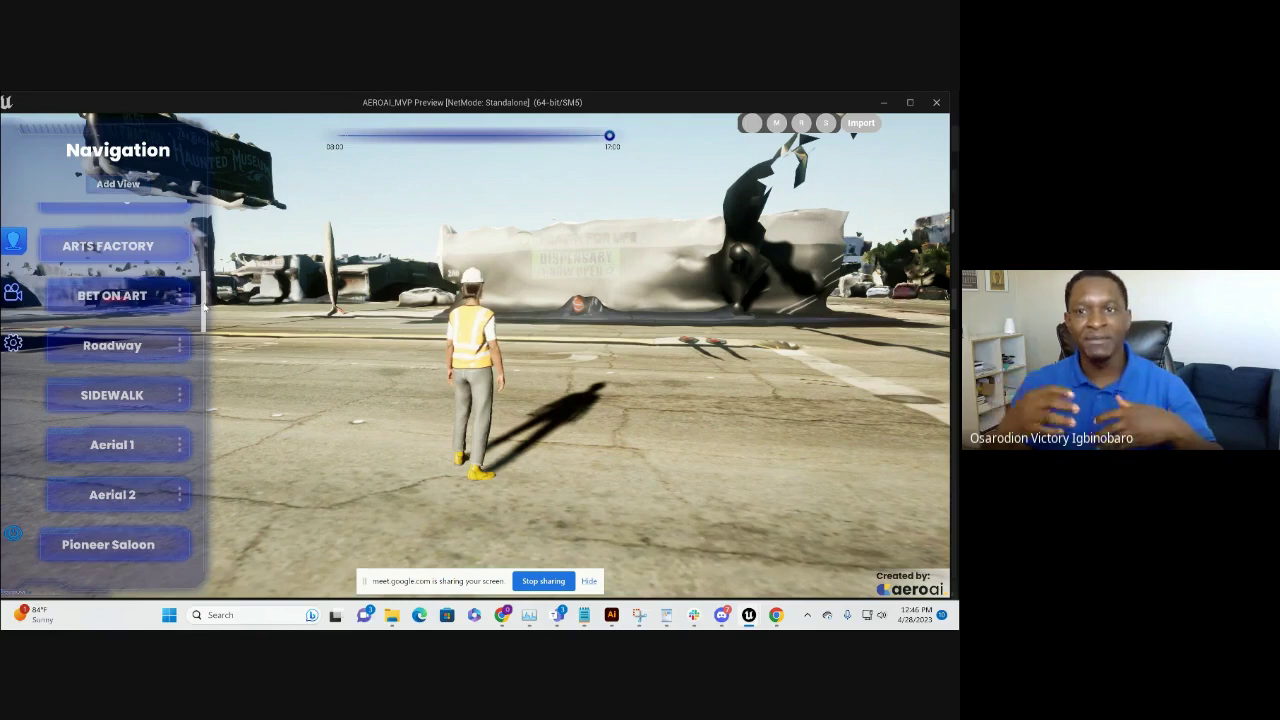
Jump to a saved aerial view above the city intersection and tree-filled lot.
click(127, 300)
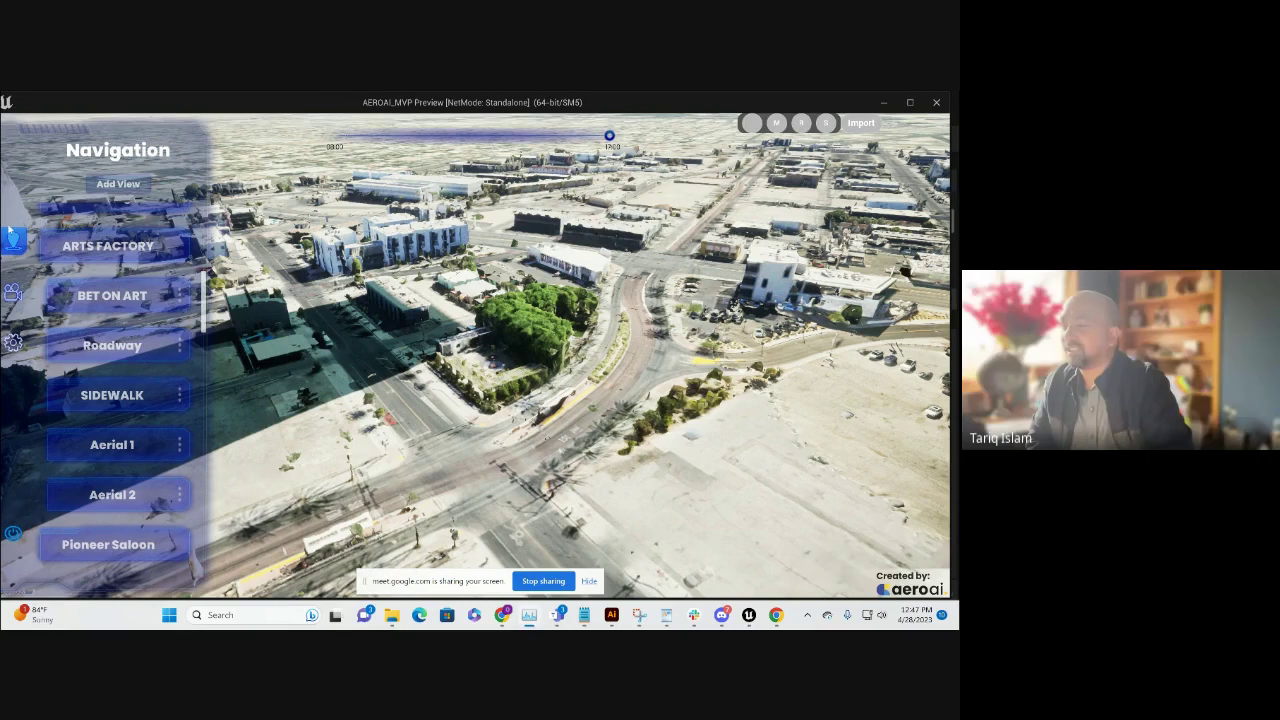
key(ctrl+shift+Escape)
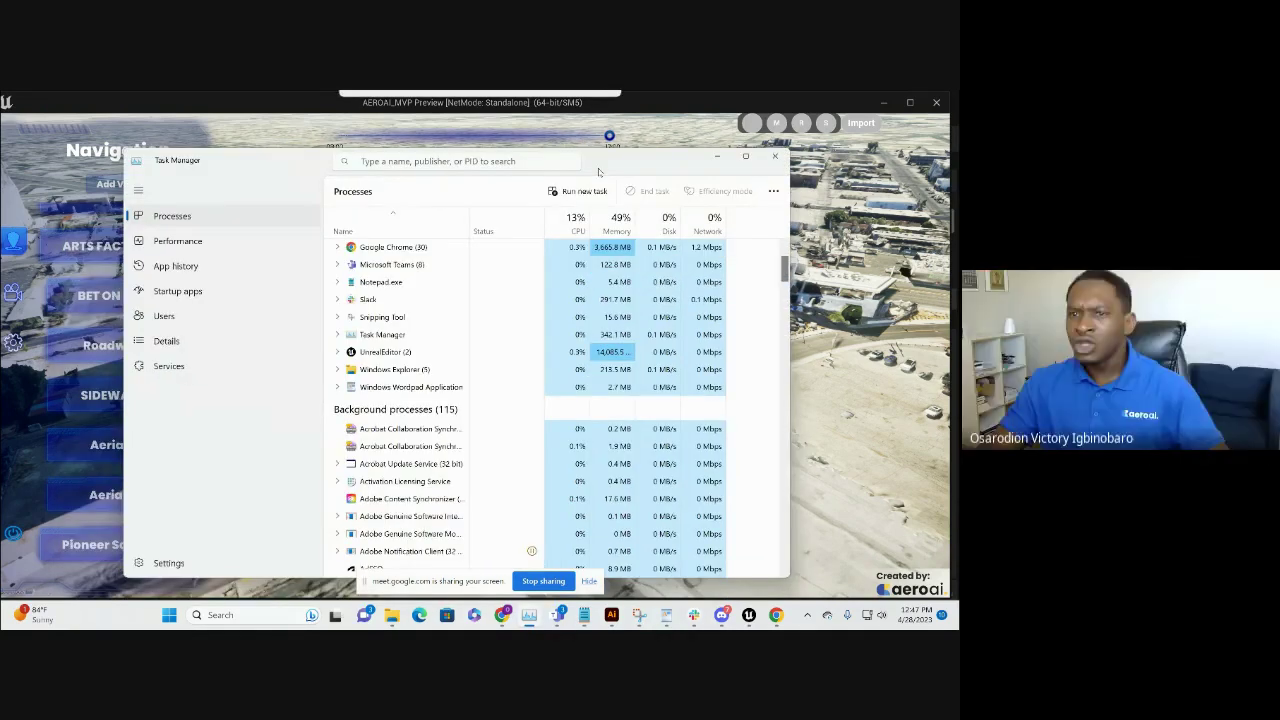
drag(598, 168, 568, 158)
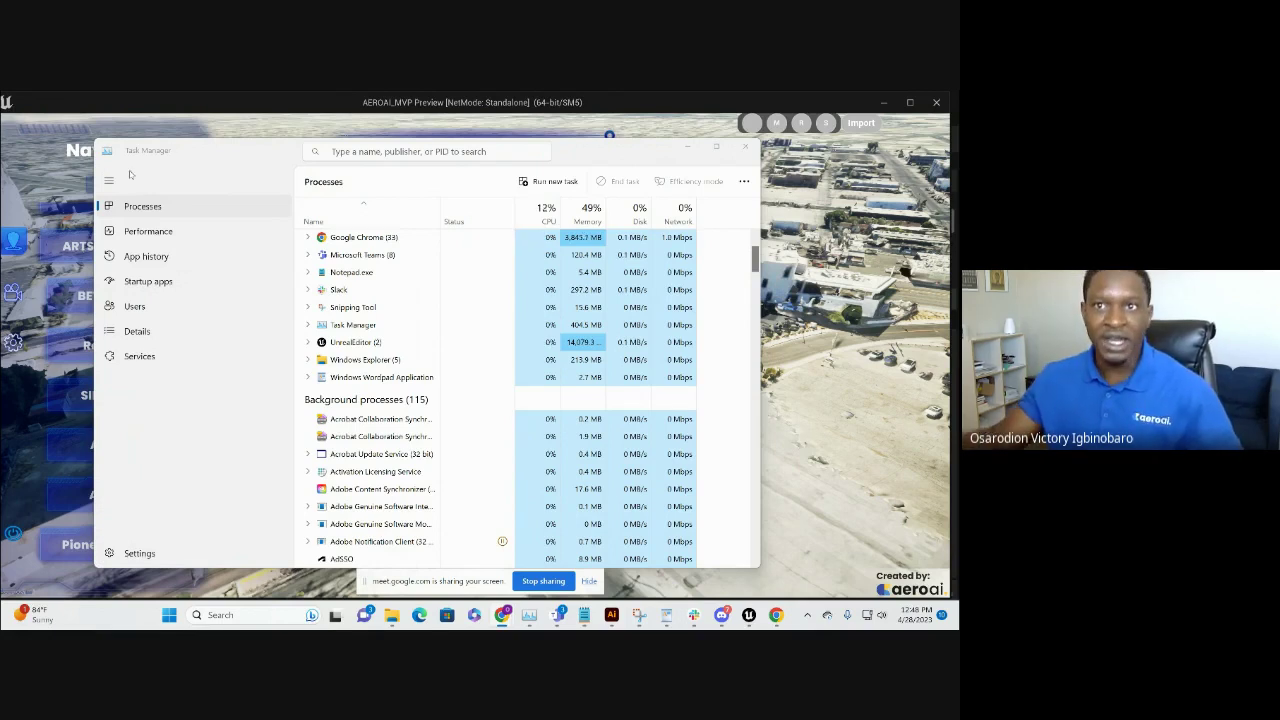
click(165, 134)
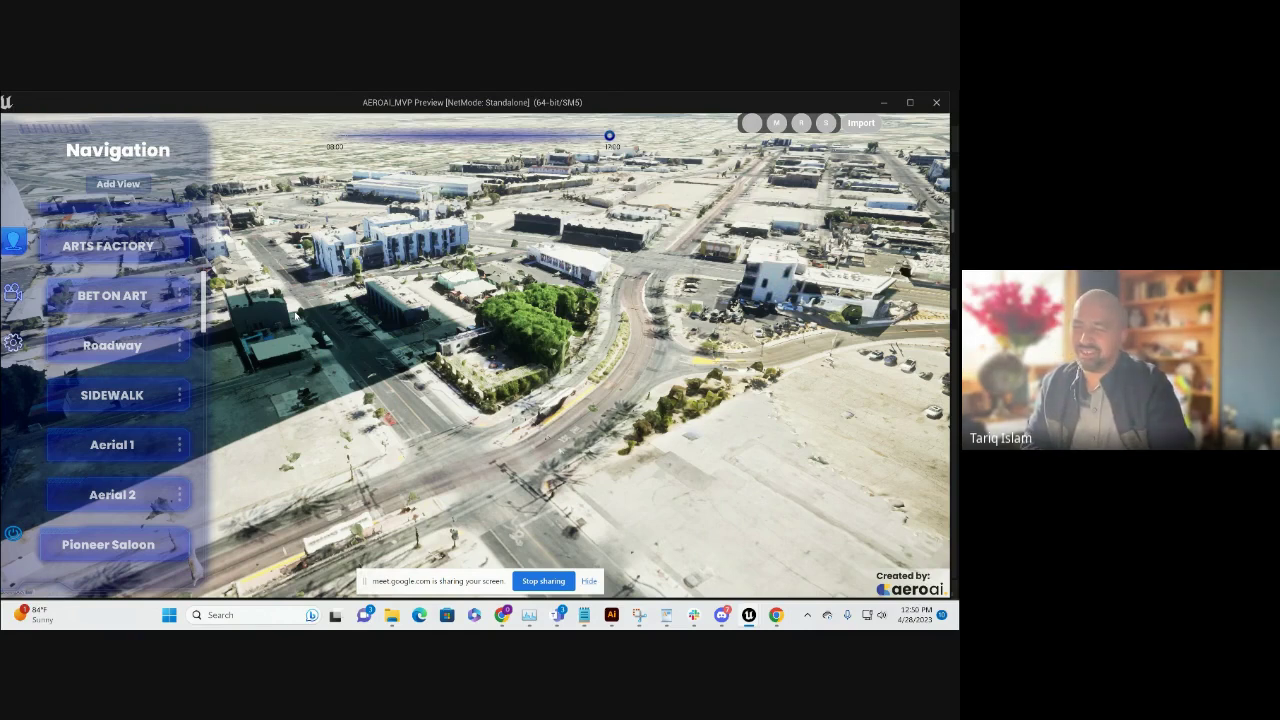
Scroll the Navigation list and select the Default view for a high-altitude regional overview.
scroll(138, 320, up, 10)
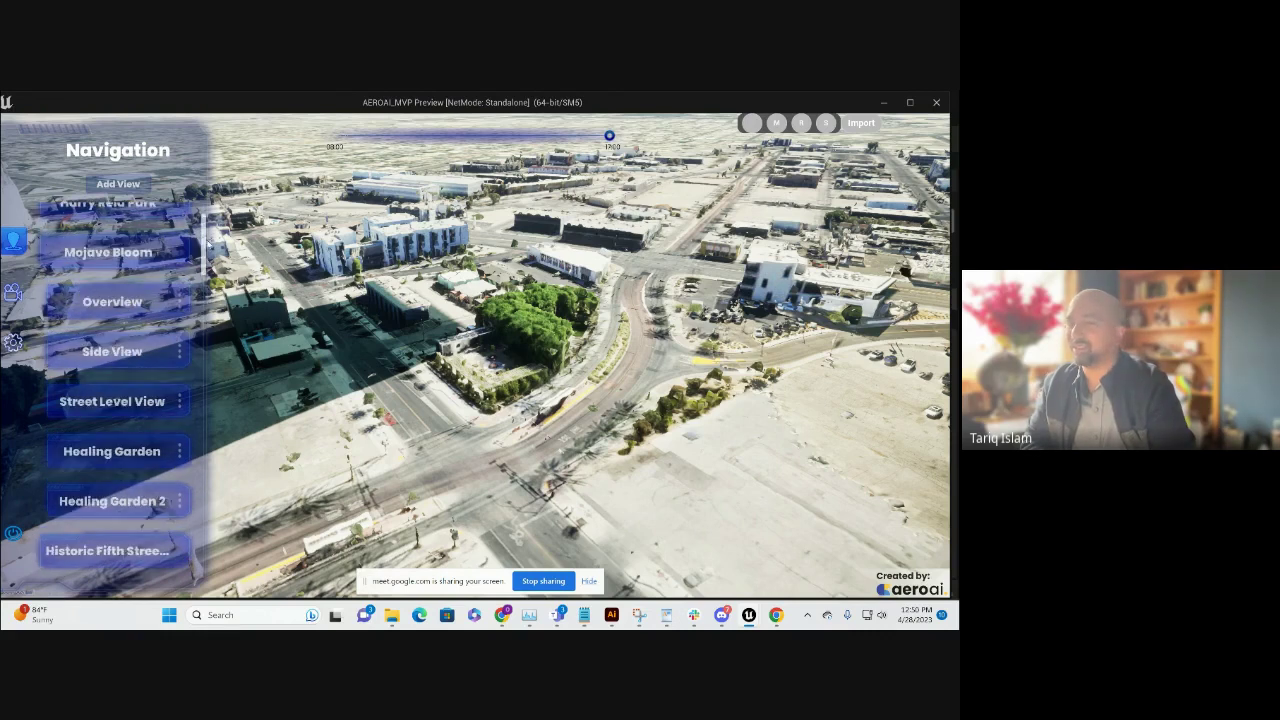
click(103, 230)
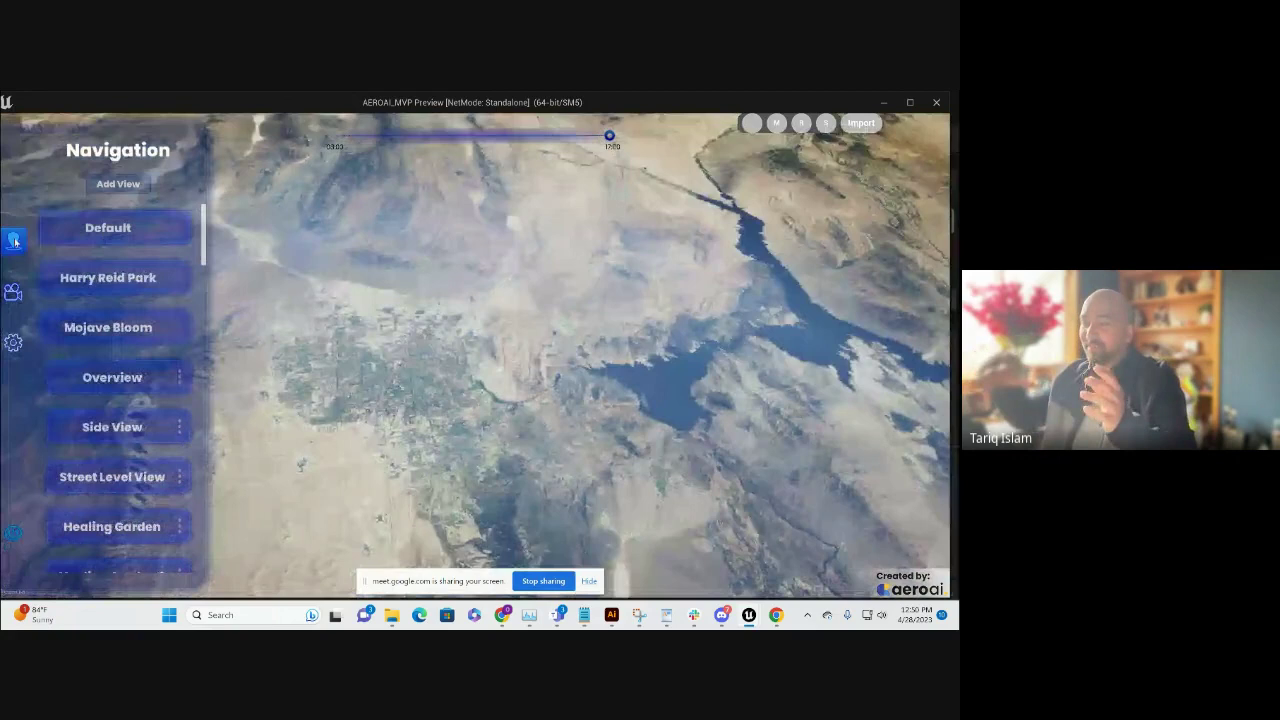
Collapse the Navigation panel from the left toolbar to reveal the valley and lake.
click(14, 241)
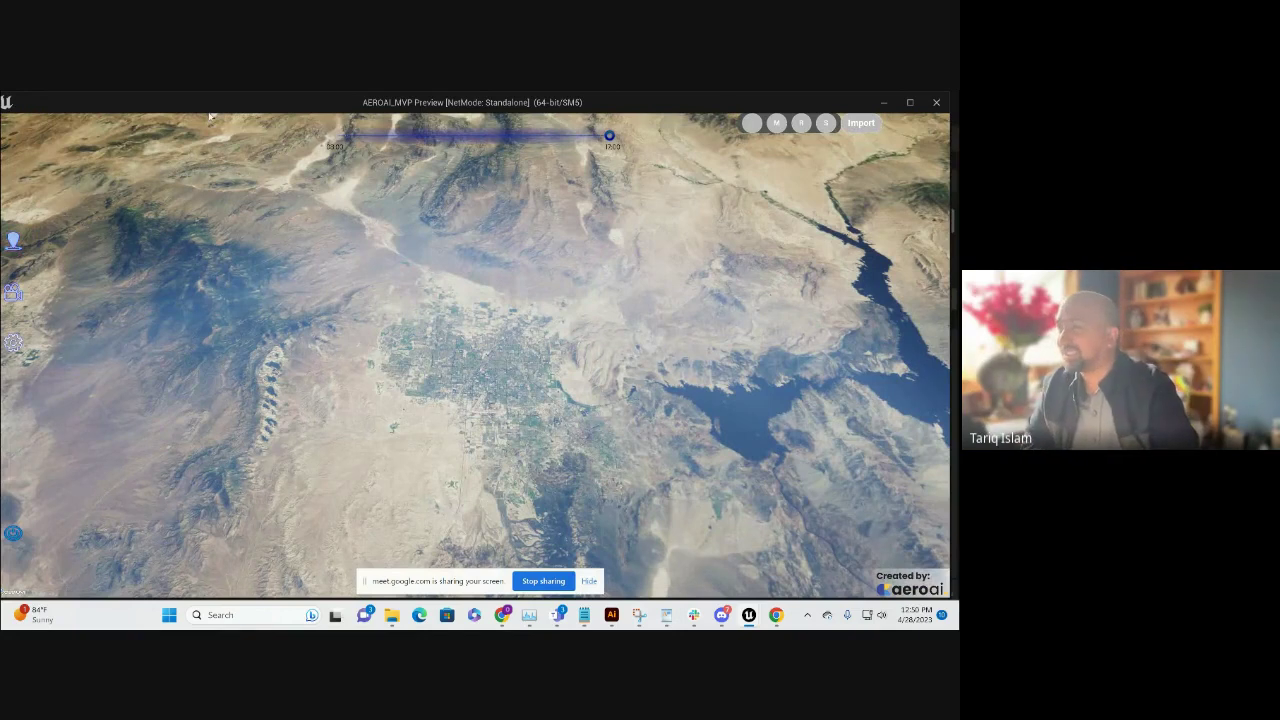
Reopen the Navigation panel of saved camera views over the valley overview.
click(11, 240)
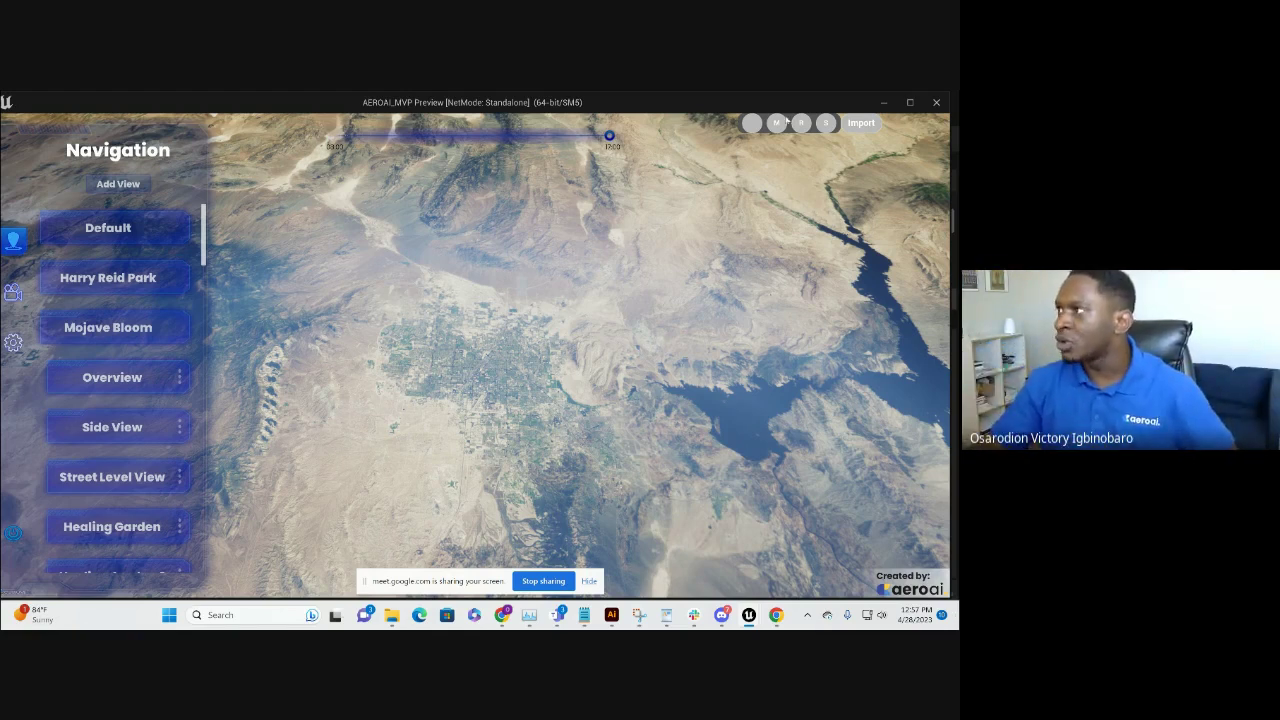
Bring up the Import overlay offering Import *.fbx and Import *.laz.
click(861, 123)
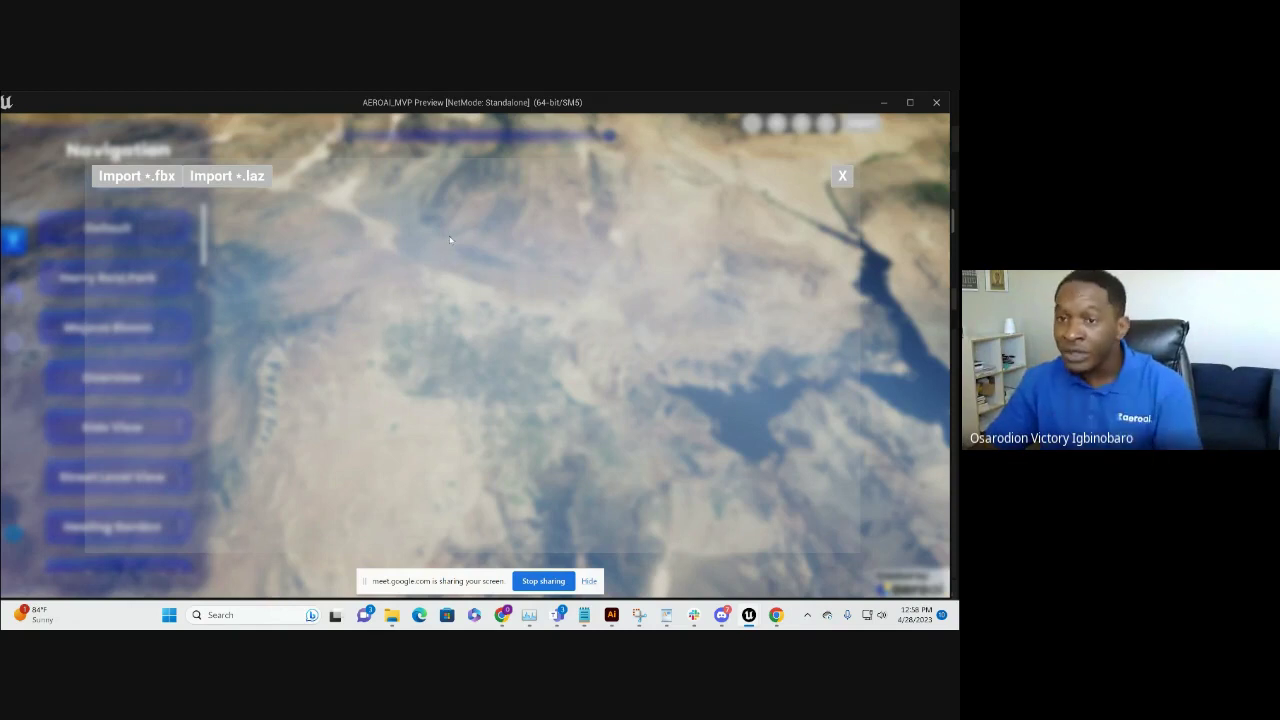
Dismiss the import overlay and switch to the SEDO_001 Preview recording in Media Player.
click(842, 175)
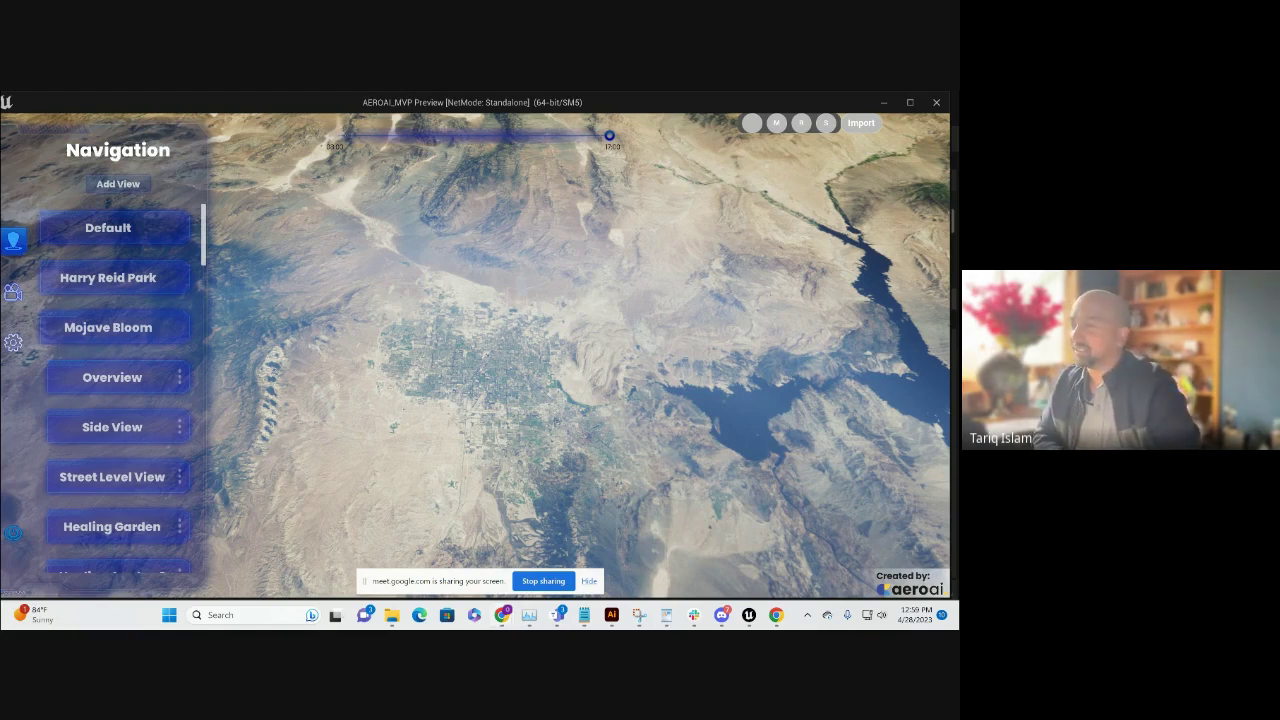
key(super+d)
key(super+d)
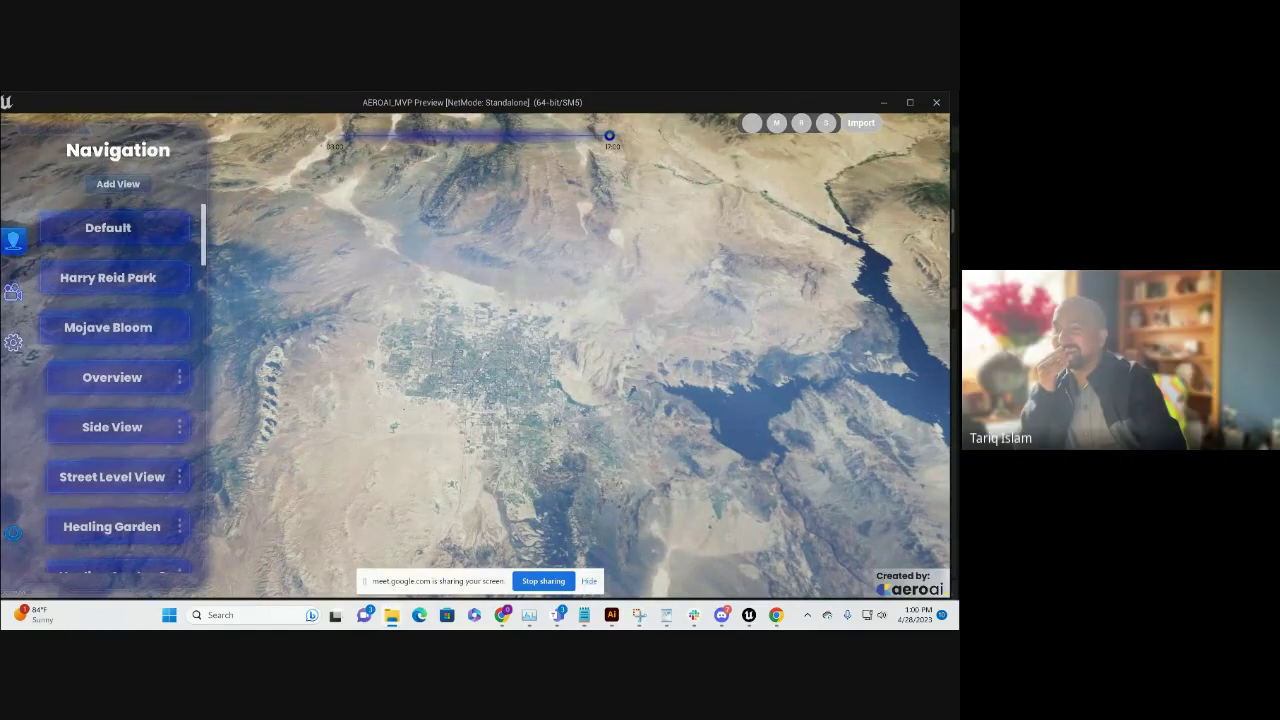
key(alt+Tab)
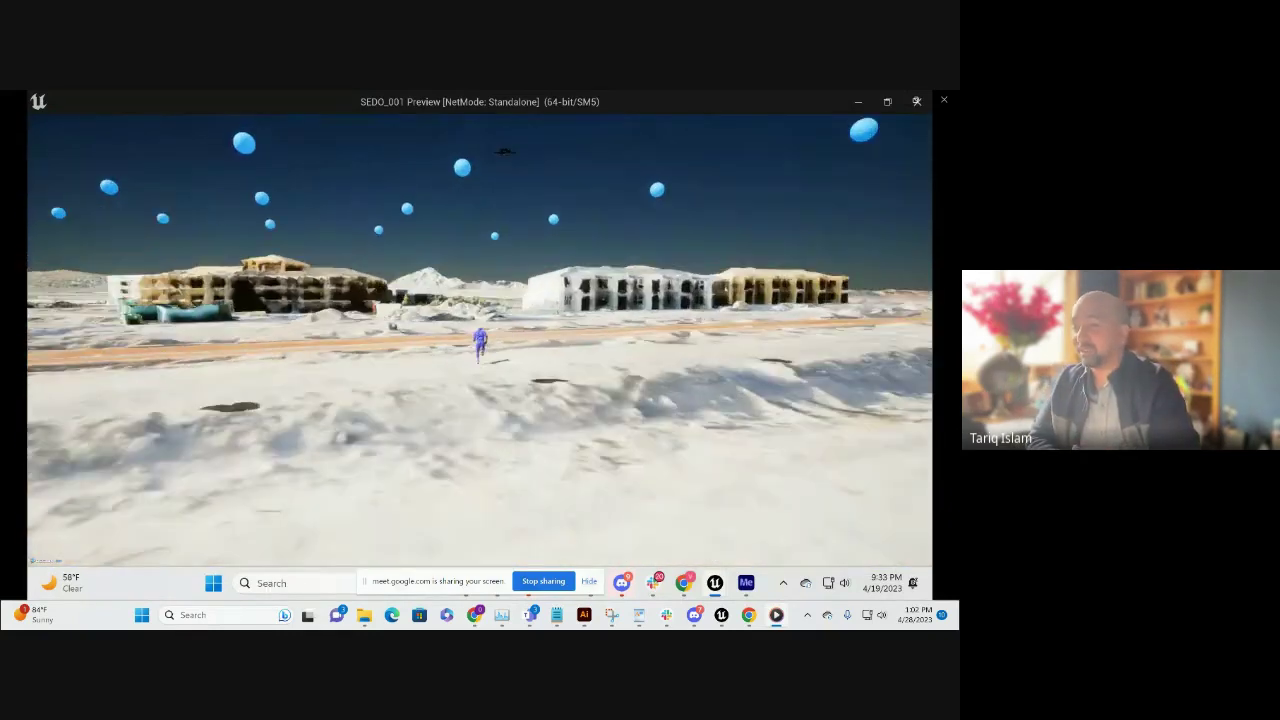
Dismiss the Mail notification and stop sharing the screen in Meet.
mouse_move(515, 563)
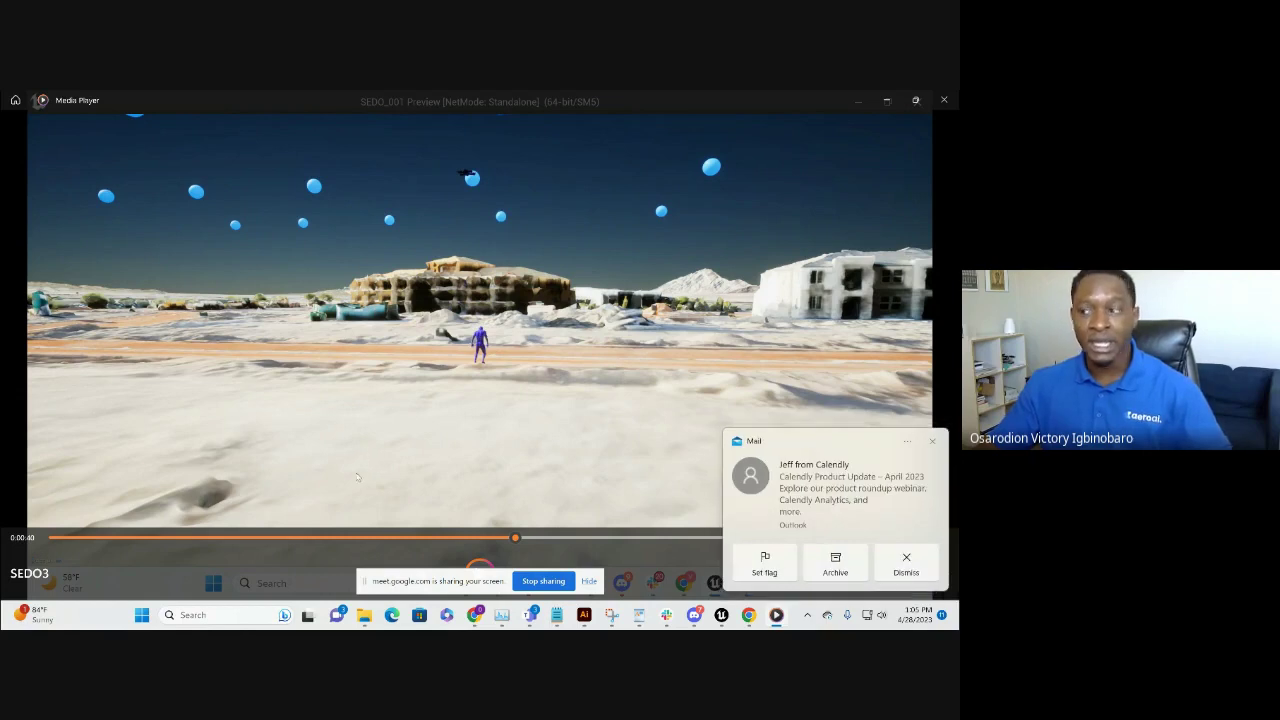
click(932, 441)
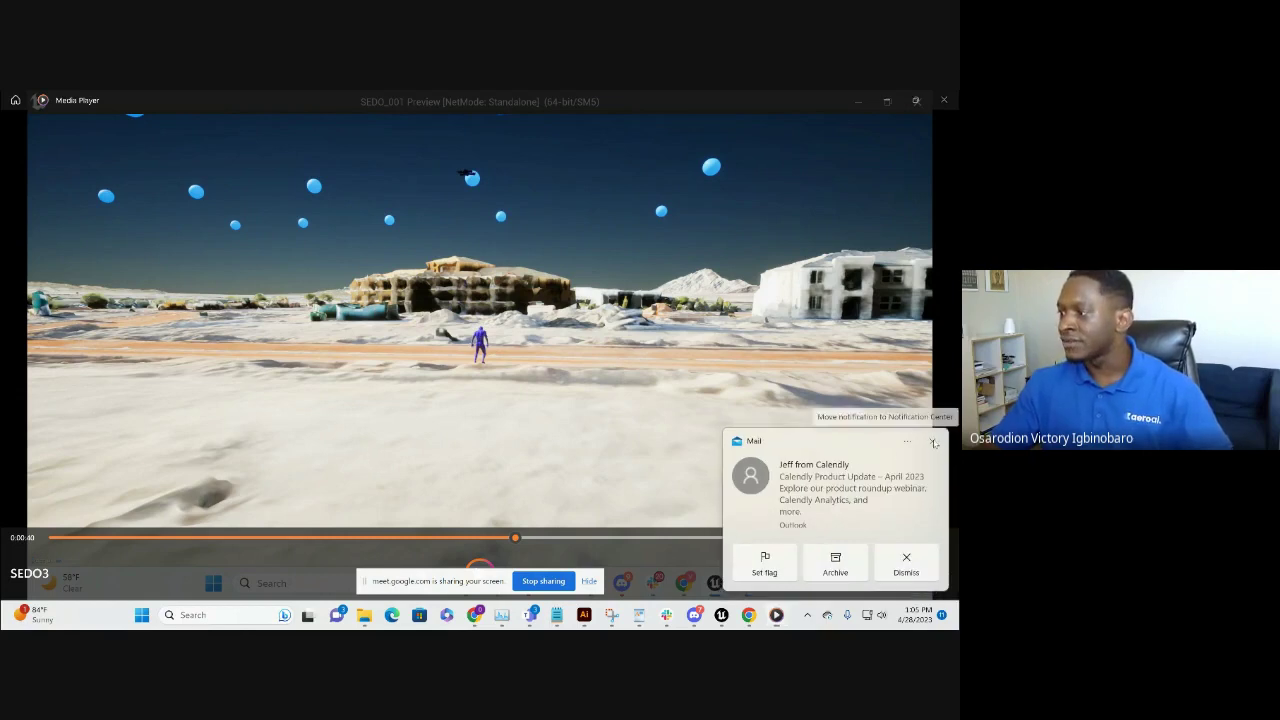
click(541, 582)
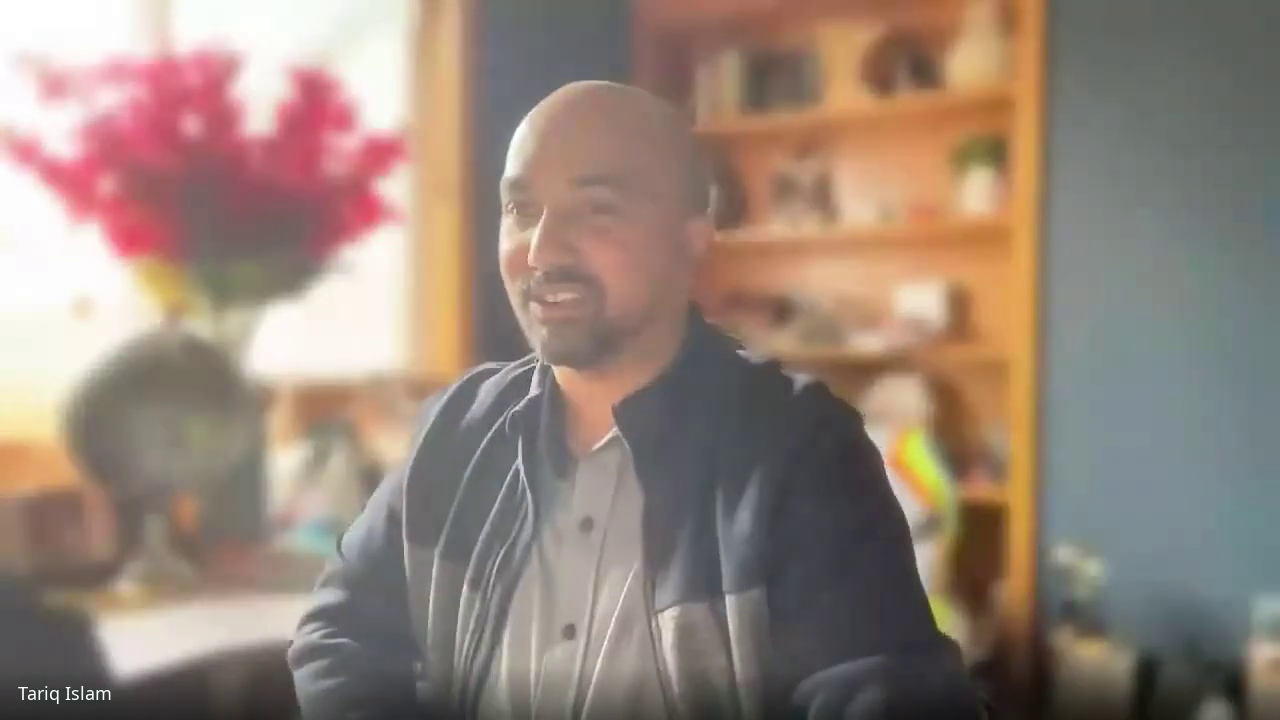